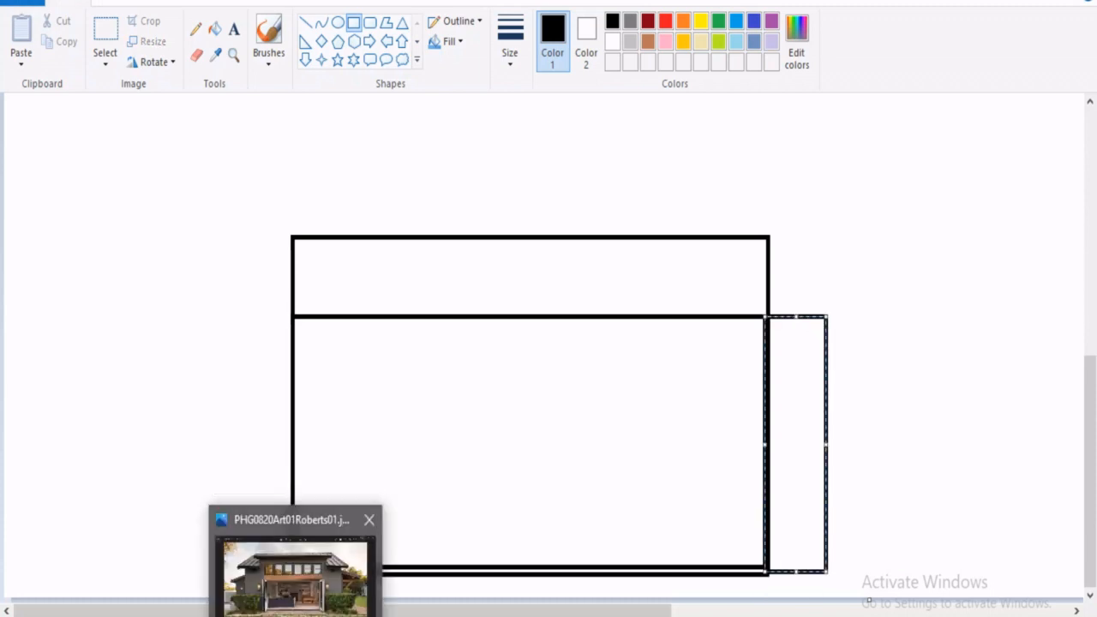
Undo the narrow rectangle attached to the right side of the large door opening
{"action": "left_click", "coordinate": [377, 176]}
{"action": "left_click", "coordinate": [305, 22]}
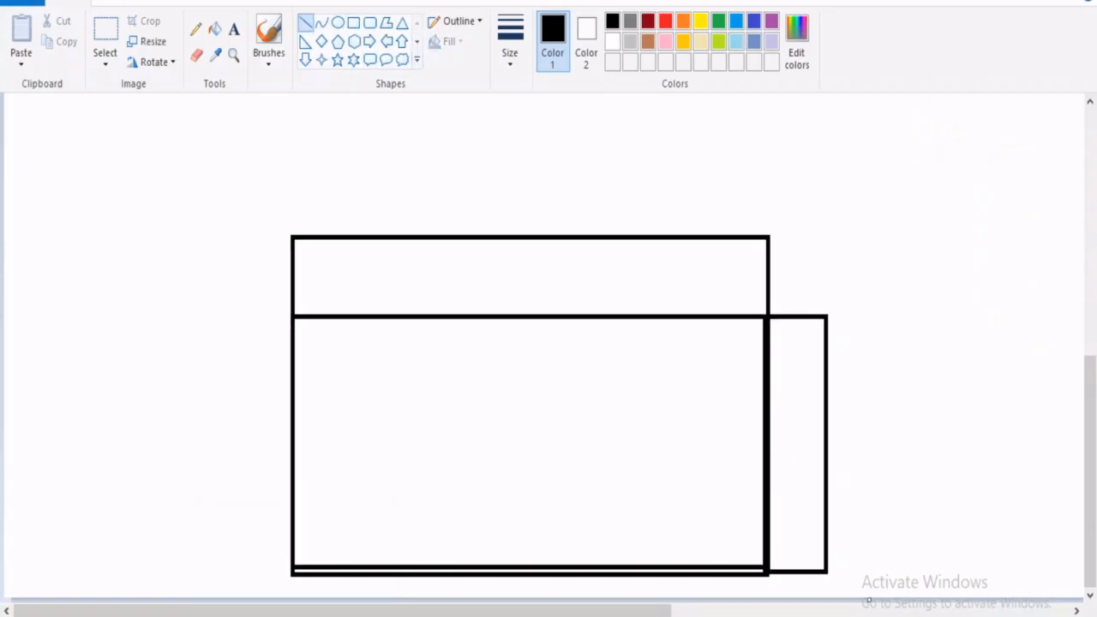
{"action": "left_click_drag", "start_coordinate": [769, 318], "coordinate": [792, 302]}
{"action": "key", "text": "ctrl+z"}
{"action": "key", "text": "ctrl+z"}
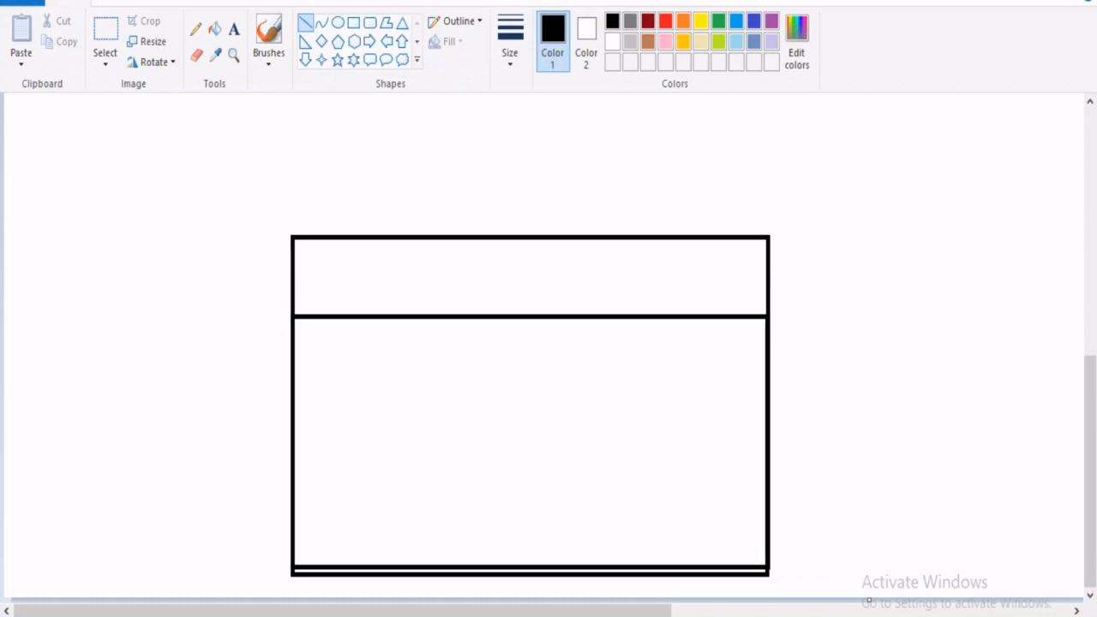
Draw an angled open-door panel with lines along the opening's right edge and duplicate it
{"action": "mouse_move", "coordinate": [772, 312]}
{"action": "left_mouse_down"}
{"action": "mouse_move", "coordinate": [793, 296]}
{"action": "mouse_move", "coordinate": [795, 577]}
{"action": "mouse_move", "coordinate": [769, 568]}
{"action": "left_mouse_up"}
{"action": "key", "text": "ctrl+z"}
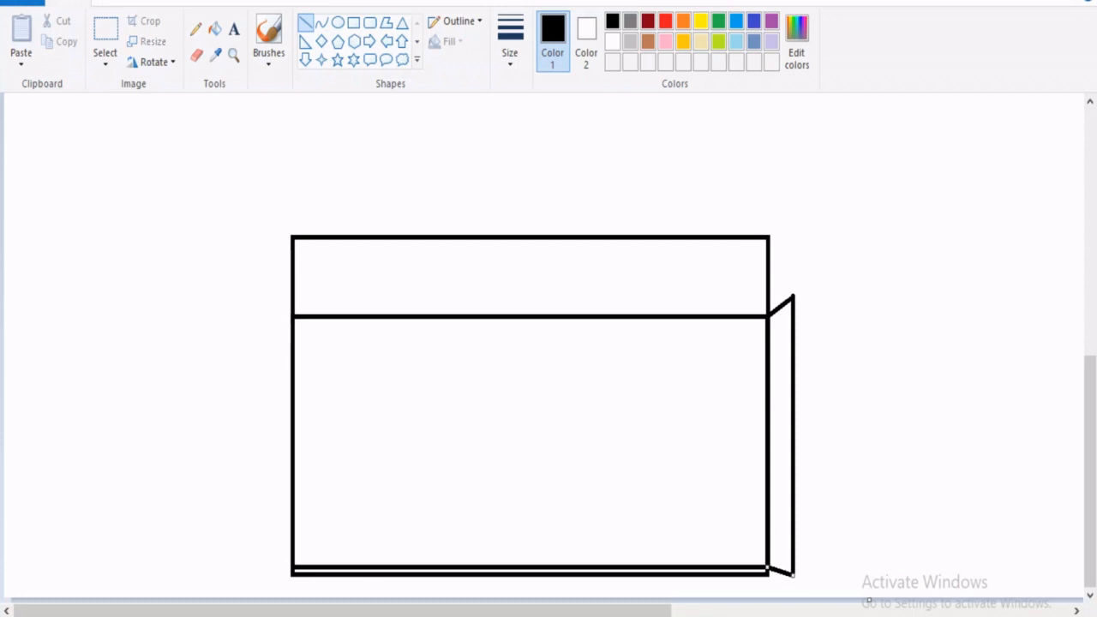
{"action": "left_click", "coordinate": [105, 35]}
{"action": "left_click_drag", "start_coordinate": [770, 306], "coordinate": [817, 598]}
{"action": "left_click", "coordinate": [770, 276]}
{"action": "left_click_drag", "start_coordinate": [770, 275], "coordinate": [813, 592]}
{"action": "key", "text": "ctrl+c"}
{"action": "key", "text": "ctrl+v"}
Flip the duplicated door panel horizontally and fit it against the opening's left edge
{"action": "left_click_drag", "start_coordinate": [25, 256], "coordinate": [274, 439]}
{"action": "left_click", "coordinate": [157, 61]}
{"action": "left_click", "coordinate": [174, 170]}
{"action": "left_click", "coordinate": [105, 59]}
{"action": "left_click", "coordinate": [160, 233]}
{"action": "key", "text": "Up"}
{"action": "key", "text": "Up"}
{"action": "key", "text": "Right"}
{"action": "key", "text": "Left"}
{"action": "key", "text": "Left"}
{"action": "key", "text": "Up"}
{"action": "key", "text": "Up"}
{"action": "key", "text": "Up"}
{"action": "key", "text": "Up"}
{"action": "key", "text": "Escape"}
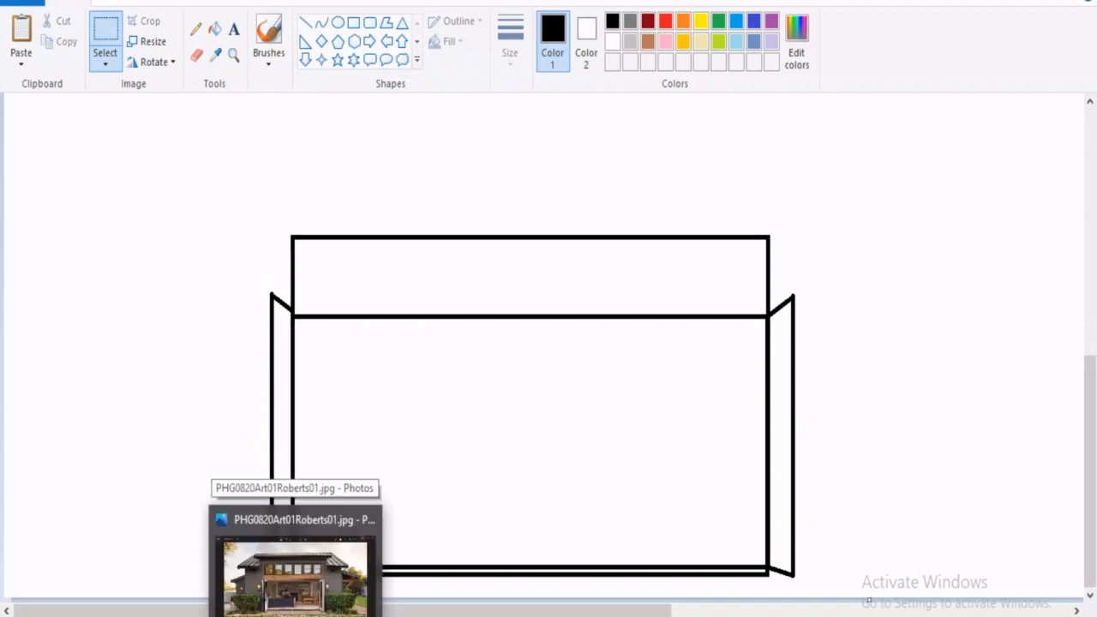
Try to correct the sloping upper edges of the two door panels with extra lines
{"action": "left_click", "coordinate": [305, 22]}
{"action": "left_click_drag", "start_coordinate": [271, 294], "coordinate": [292, 317]}
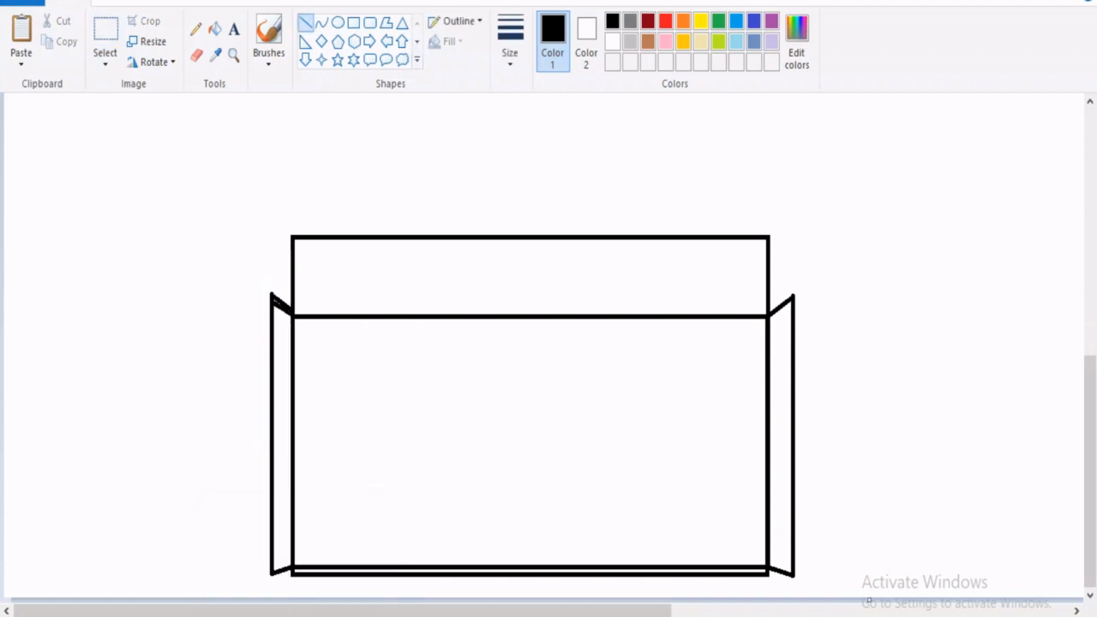
{"action": "left_click_drag", "start_coordinate": [770, 310], "coordinate": [793, 289]}
{"action": "key", "text": "ctrl+z"}
{"action": "left_click_drag", "start_coordinate": [781, 297], "coordinate": [794, 290]}
{"action": "left_click", "coordinate": [810, 291]}
{"action": "left_click_drag", "start_coordinate": [277, 331], "coordinate": [285, 573]}
Undo both angled door panels and the lines added to them
{"action": "key", "text": "ctrl+z"}
{"action": "key", "text": "ctrl+z"}
{"action": "key", "text": "ctrl+z"}
{"action": "key", "text": "ctrl+z"}
{"action": "key", "text": "ctrl+z"}
{"action": "key", "text": "ctrl+z"}
{"action": "key", "text": "ctrl+z"}
{"action": "key", "text": "ctrl+z"}
{"action": "key", "text": "ctrl+z"}
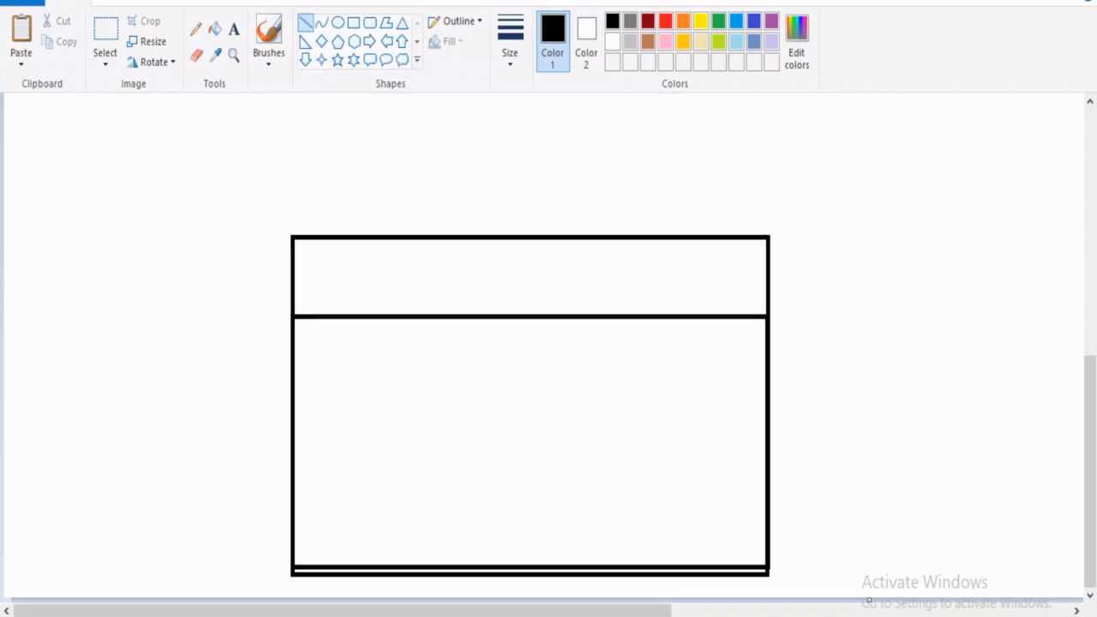
Draw a window-band rectangle directly above the beam strip, matching the door opening's width
{"action": "mouse_move", "coordinate": [295, 615]}
{"action": "scroll", "coordinate": [549, 343], "scroll_direction": "up", "scroll_amount": 3}
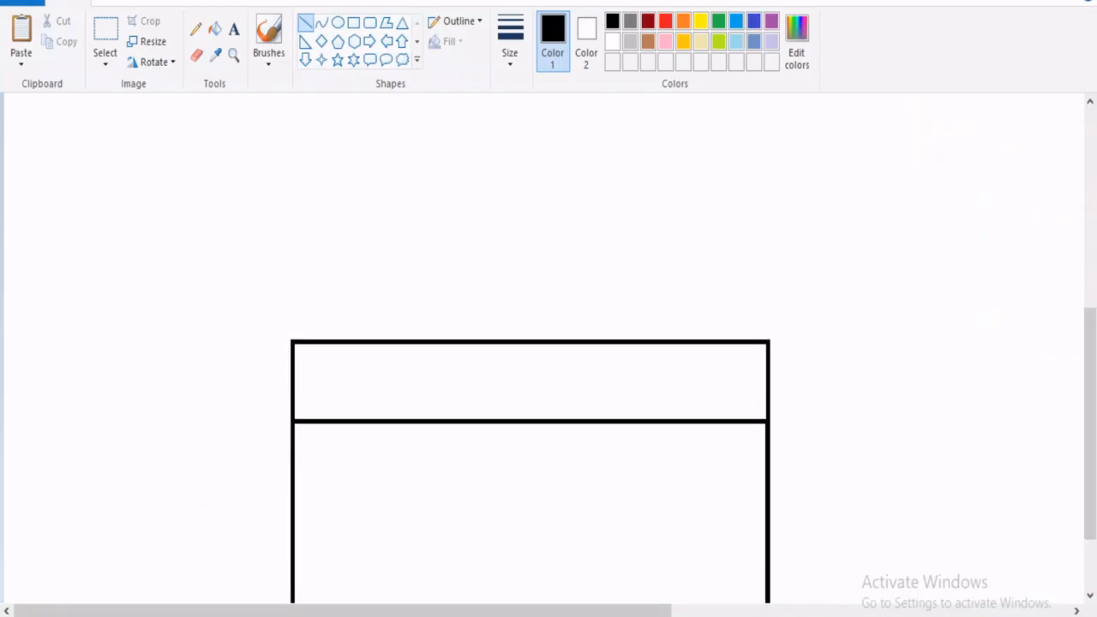
{"action": "left_click", "coordinate": [353, 22]}
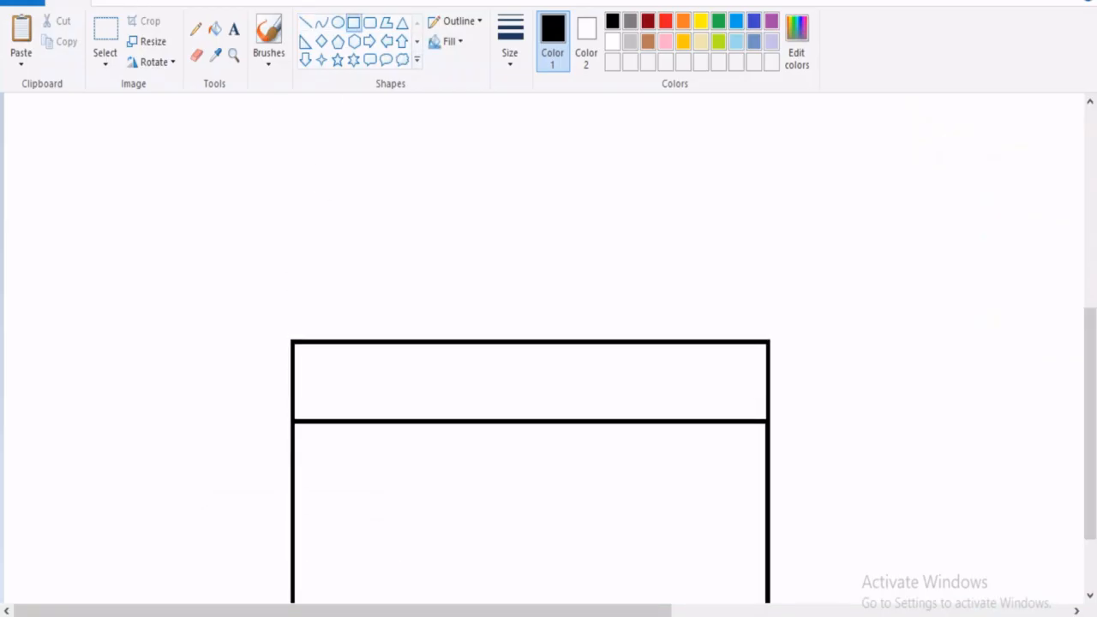
{"action": "left_click_drag", "start_coordinate": [292, 138], "coordinate": [769, 360]}
{"action": "left_click_drag", "start_coordinate": [531, 139], "coordinate": [531, 237]}
{"action": "mouse_move", "coordinate": [531, 298]}
{"action": "left_mouse_down"}
{"action": "mouse_move", "coordinate": [531, 270]}
{"action": "mouse_move", "coordinate": [531, 283]}
{"action": "left_mouse_up"}
{"action": "left_click", "coordinate": [531, 176]}
Draw a large main-wall rectangle around the window band and door opening, with its lower edge on the opening's base line
{"action": "mouse_move", "coordinate": [295, 616]}
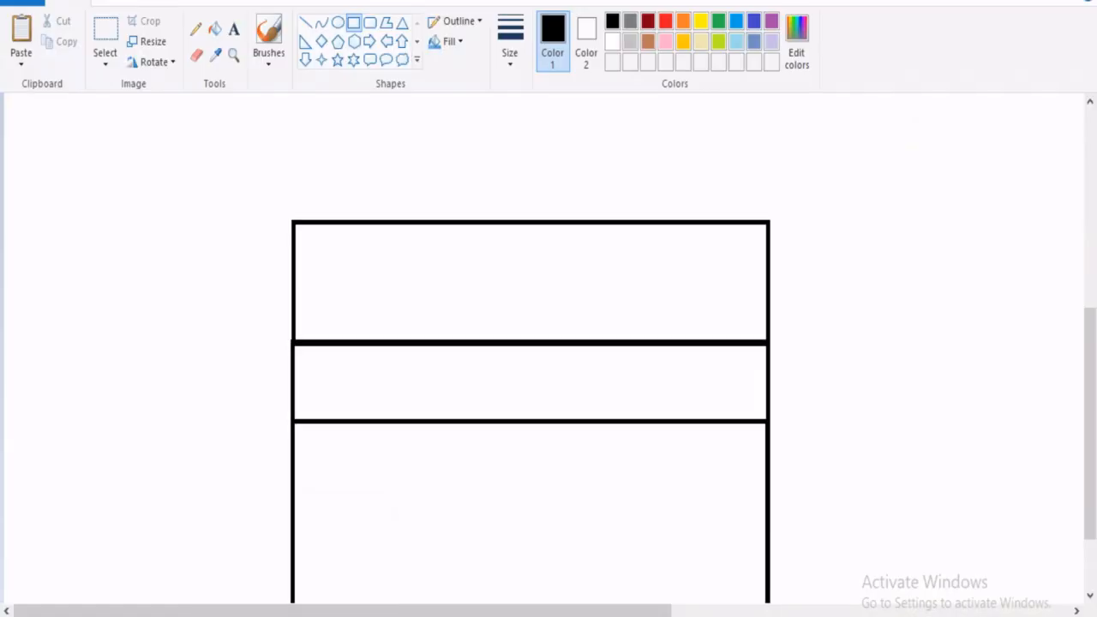
{"action": "mouse_move", "coordinate": [296, 571]}
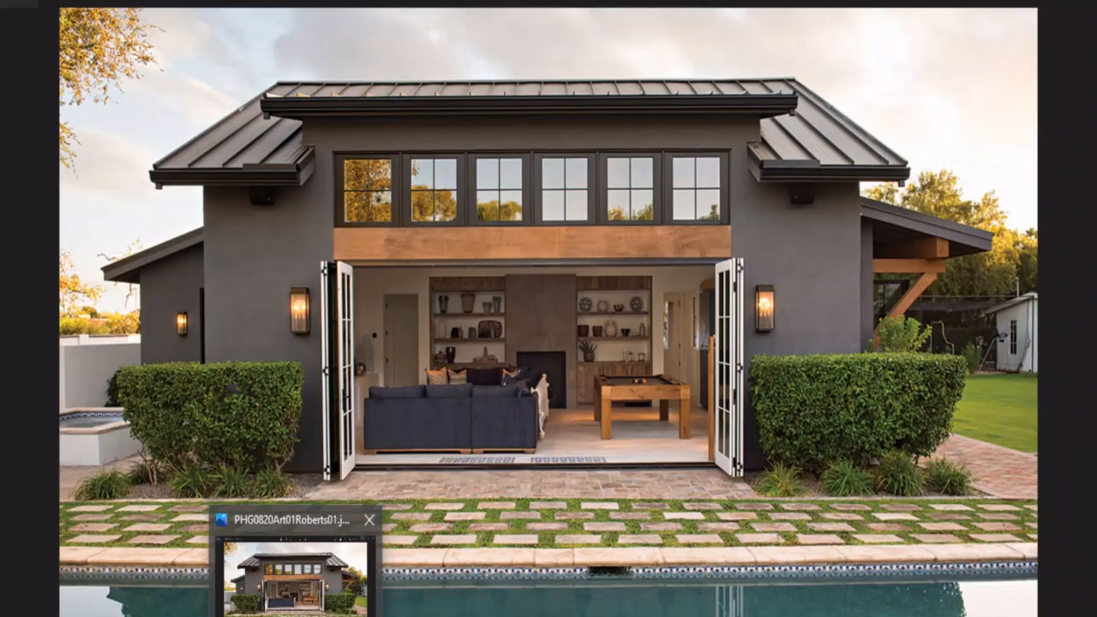
{"action": "scroll", "coordinate": [530, 386], "scroll_direction": "up", "scroll_amount": 2}
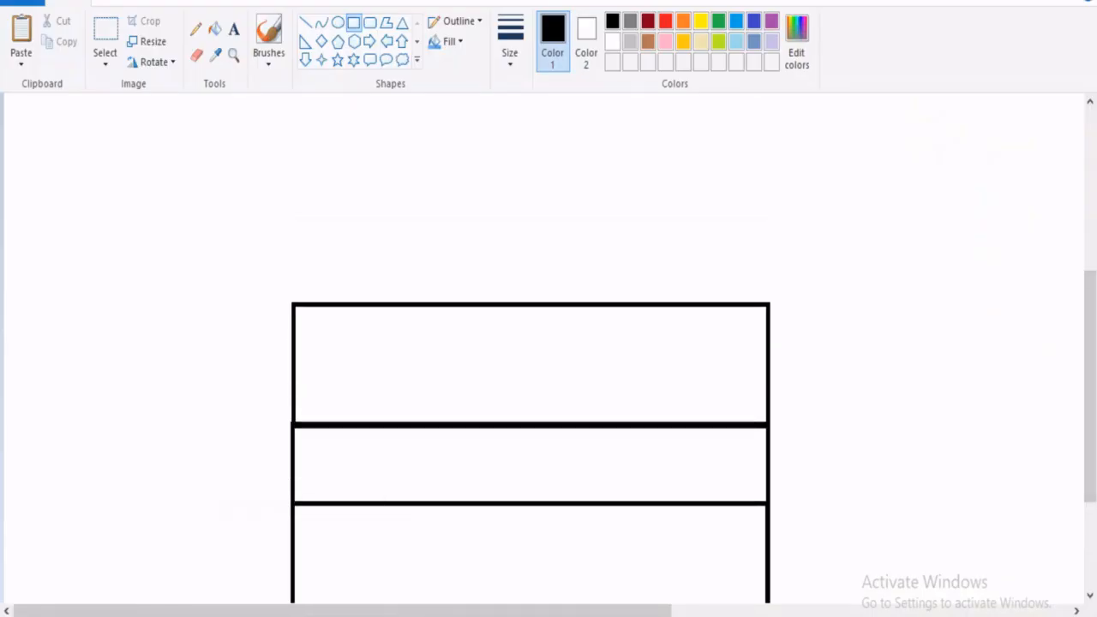
{"action": "mouse_move", "coordinate": [239, 199]}
{"action": "left_mouse_down"}
{"action": "mouse_move", "coordinate": [850, 534]}
{"action": "mouse_move", "coordinate": [821, 616]}
{"action": "left_mouse_up"}
{"action": "left_click_drag", "start_coordinate": [1090, 386], "coordinate": [1090, 470]}
{"action": "left_click_drag", "start_coordinate": [531, 493], "coordinate": [530, 576]}
{"action": "left_click_drag", "start_coordinate": [823, 576], "coordinate": [821, 573]}
Draw a thin roof-strip rectangle above the main wall, extending slightly past both wall sides
{"action": "scroll", "coordinate": [869, 600], "scroll_direction": "up", "scroll_amount": 7}
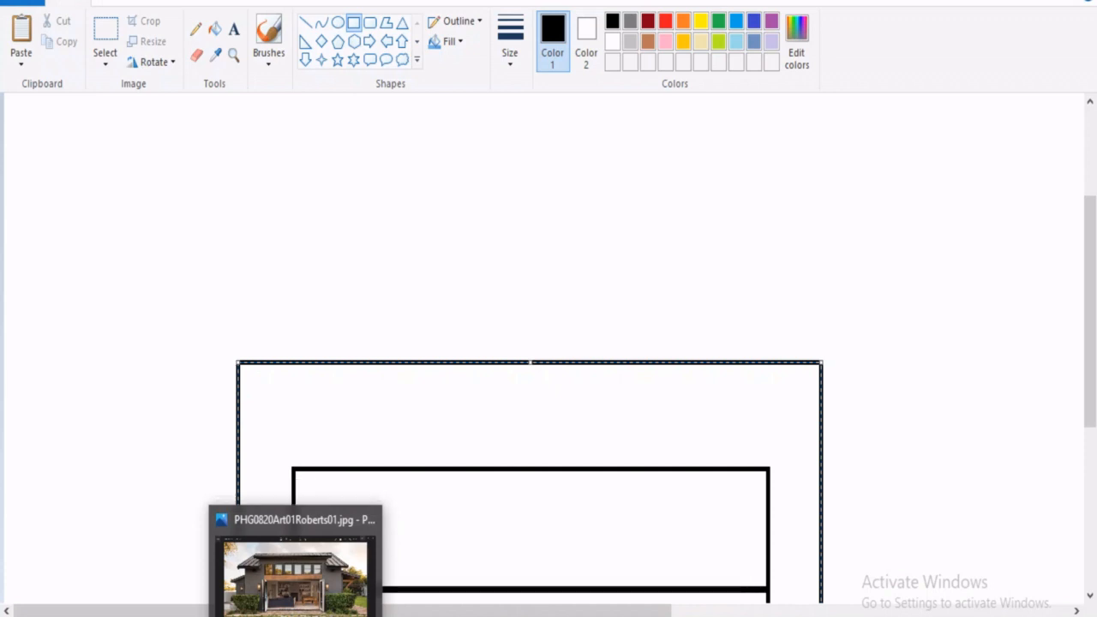
{"action": "left_click_drag", "start_coordinate": [217, 265], "coordinate": [846, 297]}
{"action": "left_click_drag", "start_coordinate": [588, 281], "coordinate": [588, 296]}
{"action": "left_click", "coordinate": [588, 214]}
Move the roof strip down towards the main wall and centre it over the wall
{"action": "left_click", "coordinate": [305, 22]}
{"action": "mouse_move", "coordinate": [220, 314]}
{"action": "left_mouse_down"}
{"action": "mouse_move", "coordinate": [238, 361]}
{"action": "mouse_move", "coordinate": [220, 314]}
{"action": "left_mouse_up"}
{"action": "left_click", "coordinate": [105, 35]}
{"action": "left_click_drag", "start_coordinate": [186, 237], "coordinate": [896, 329]}
{"action": "left_click_drag", "start_coordinate": [532, 296], "coordinate": [532, 315]}
{"action": "left_click", "coordinate": [481, 403]}
{"action": "left_click_drag", "start_coordinate": [216, 323], "coordinate": [220, 332]}
{"action": "left_click_drag", "start_coordinate": [188, 272], "coordinate": [869, 306]}
{"action": "left_click_drag", "start_coordinate": [189, 306], "coordinate": [191, 306]}
{"action": "key", "text": "Right"}
{"action": "key", "text": "Right"}
{"action": "key", "text": "Left"}
{"action": "key", "text": "Escape"}
Connect the roof strip's lower corners to the main wall's upper corners with two slanted lines
{"action": "left_click", "coordinate": [305, 22]}
{"action": "left_click_drag", "start_coordinate": [221, 331], "coordinate": [238, 364]}
{"action": "left_click_drag", "start_coordinate": [838, 331], "coordinate": [821, 364]}
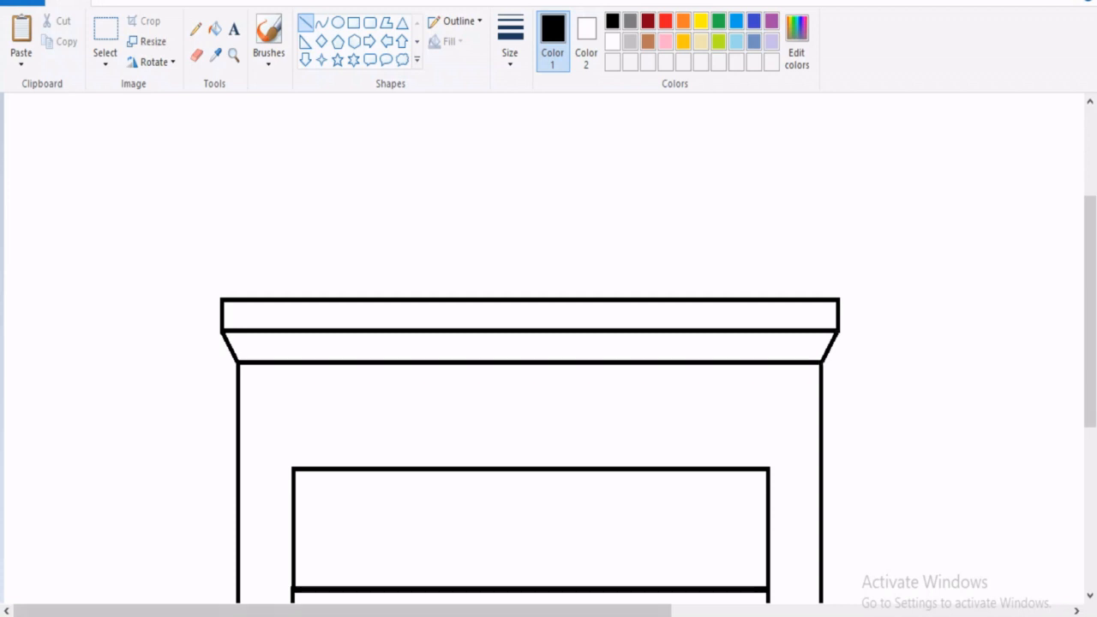
Divide the window band into six panes with five narrow vertical mullion rectangles
{"action": "left_click", "coordinate": [354, 23]}
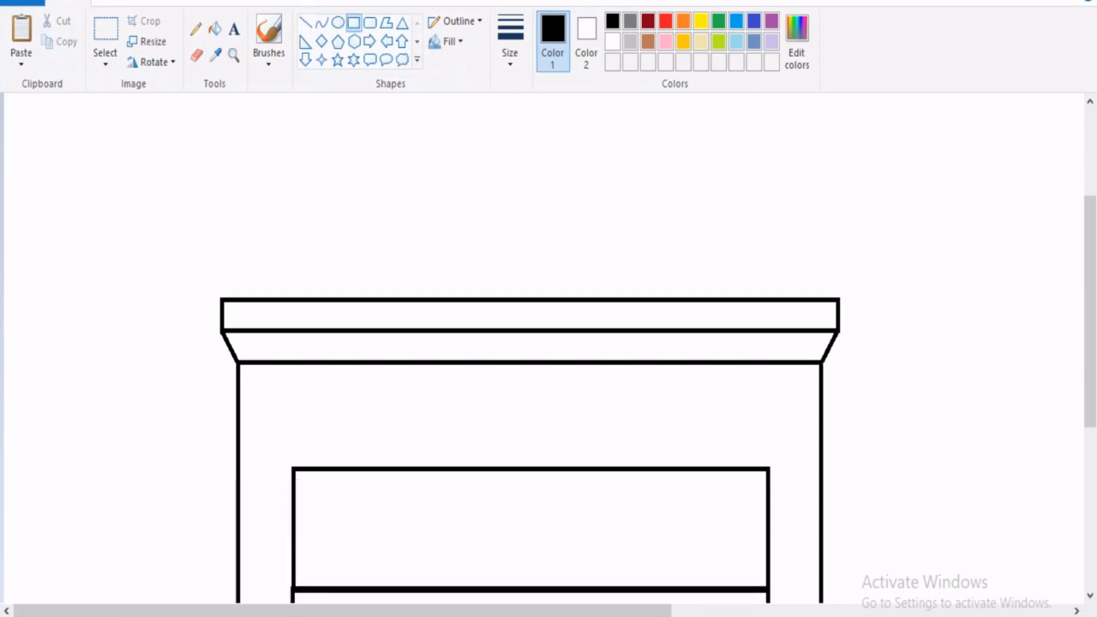
{"action": "left_click_drag", "start_coordinate": [360, 470], "coordinate": [377, 588]}
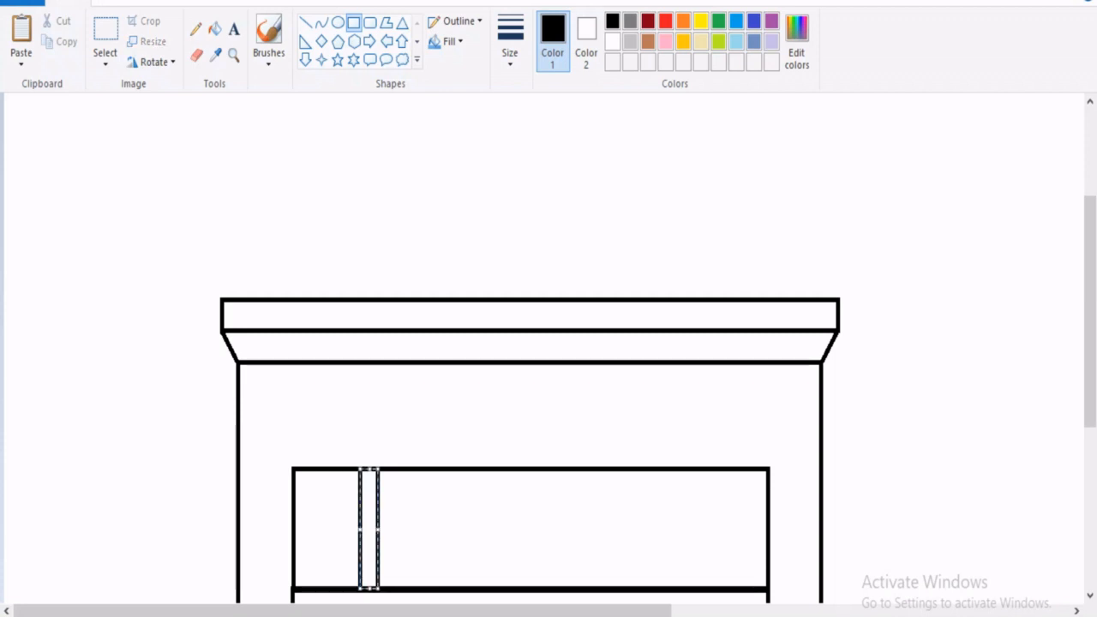
{"action": "mouse_move", "coordinate": [451, 470]}
{"action": "left_mouse_down"}
{"action": "mouse_move", "coordinate": [471, 588]}
{"action": "mouse_move", "coordinate": [463, 603]}
{"action": "mouse_move", "coordinate": [468, 588]}
{"action": "left_mouse_up"}
{"action": "left_click_drag", "start_coordinate": [460, 529], "coordinate": [455, 530]}
{"action": "mouse_move", "coordinate": [519, 469]}
{"action": "left_mouse_down"}
{"action": "mouse_move", "coordinate": [578, 544]}
{"action": "mouse_move", "coordinate": [537, 588]}
{"action": "left_mouse_up"}
{"action": "left_click_drag", "start_coordinate": [527, 529], "coordinate": [527, 530]}
{"action": "mouse_move", "coordinate": [592, 470]}
{"action": "left_mouse_down"}
{"action": "mouse_move", "coordinate": [631, 544]}
{"action": "mouse_move", "coordinate": [612, 592]}
{"action": "left_mouse_up"}
{"action": "left_click_drag", "start_coordinate": [602, 530], "coordinate": [602, 528]}
{"action": "key", "text": "Escape"}
{"action": "left_click_drag", "start_coordinate": [676, 470], "coordinate": [695, 592]}
{"action": "left_click_drag", "start_coordinate": [687, 530], "coordinate": [687, 528]}
{"action": "left_click", "coordinate": [237, 555]}
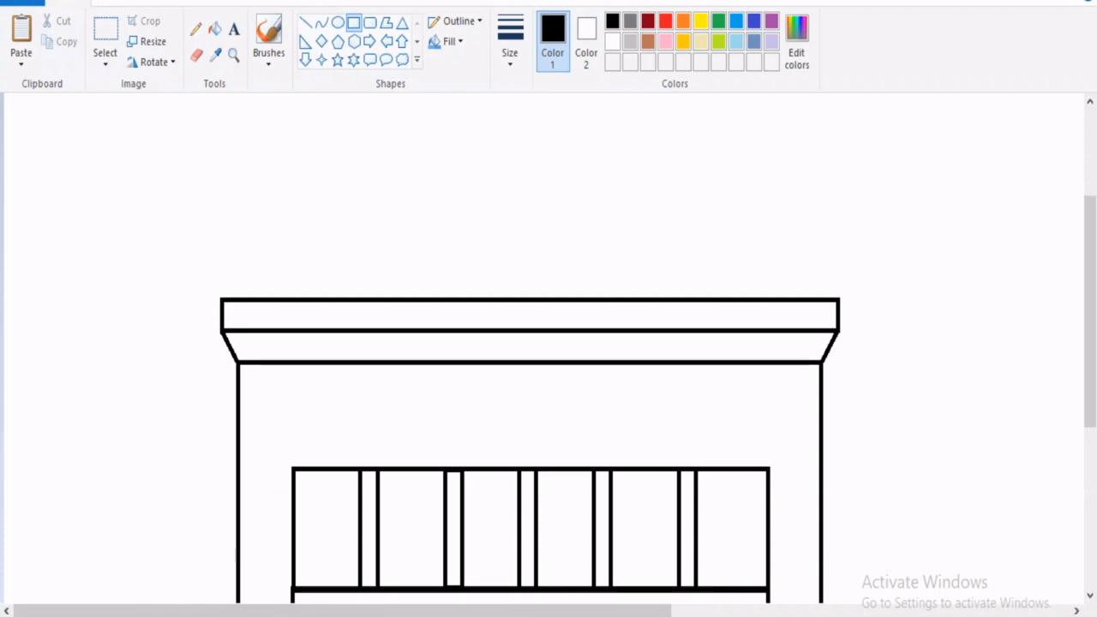
Draw a wide rectangle for the side wings across the main wall, aligned to the base line, using the reference photo
{"action": "left_click", "coordinate": [293, 612]}
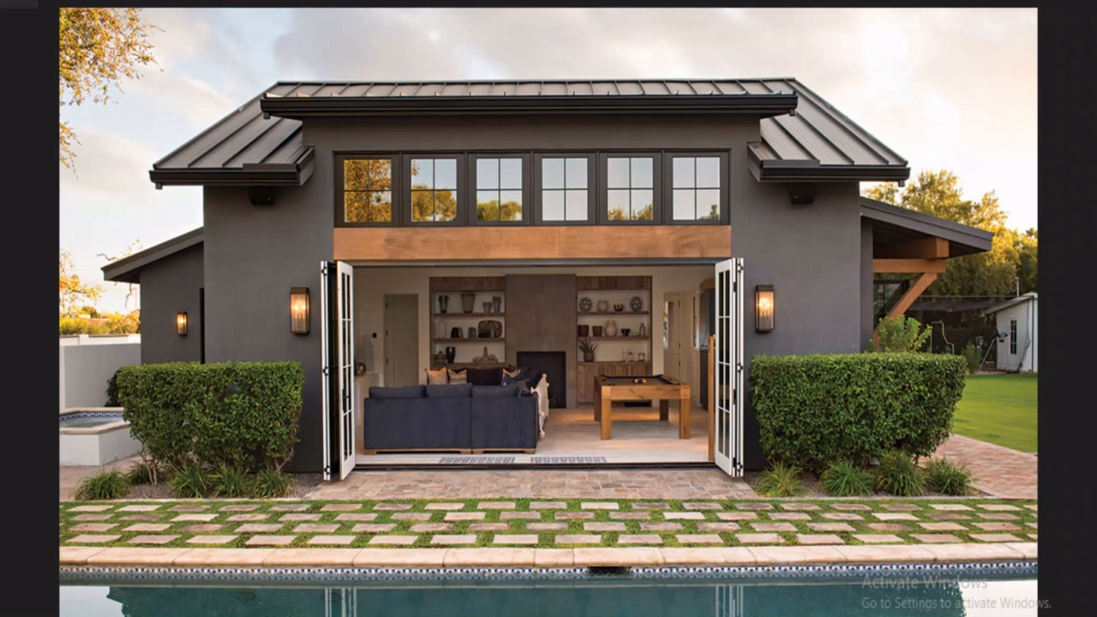
{"action": "key", "text": "alt+Tab"}
{"action": "mouse_move", "coordinate": [296, 613]}
{"action": "mouse_move", "coordinate": [295, 579]}
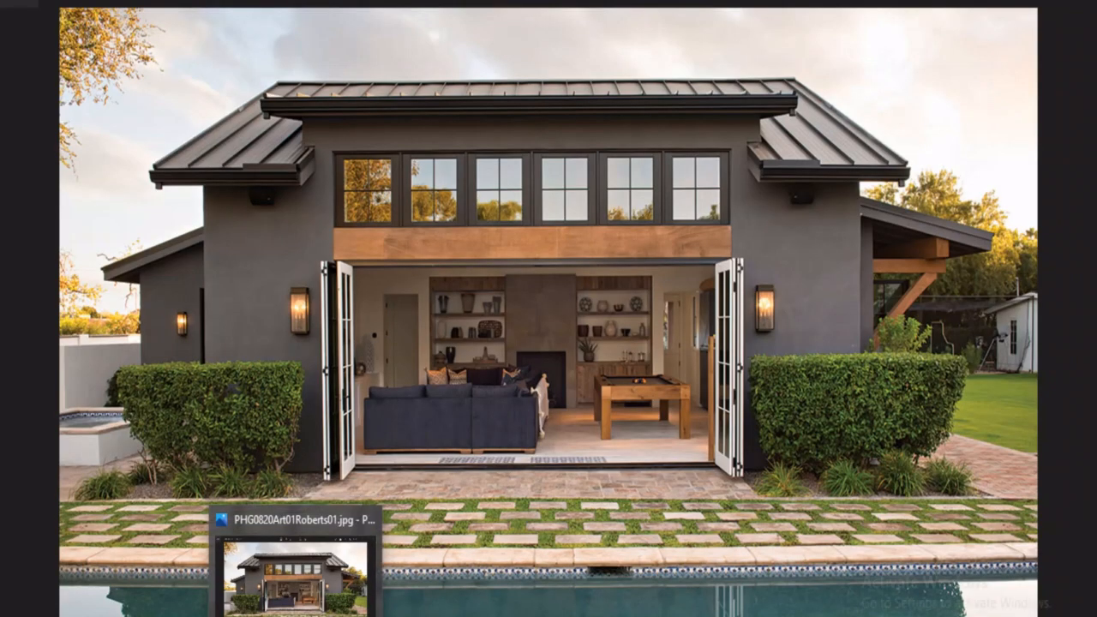
{"action": "scroll", "coordinate": [532, 343], "scroll_direction": "down", "scroll_amount": 5}
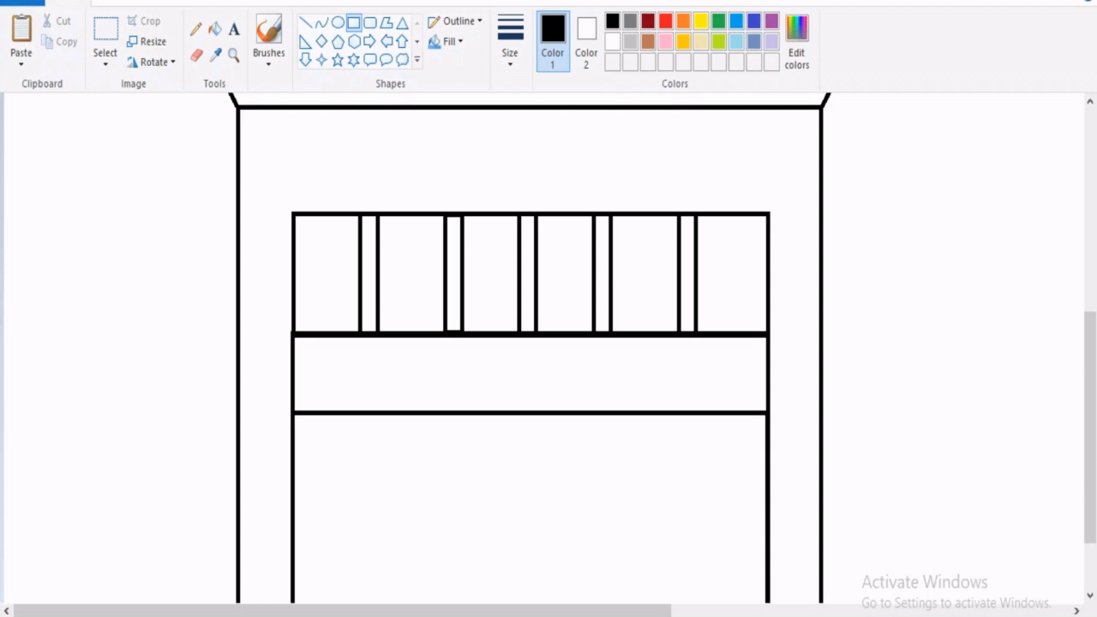
{"action": "mouse_move", "coordinate": [49, 262]}
{"action": "left_mouse_down"}
{"action": "mouse_move", "coordinate": [803, 505]}
{"action": "mouse_move", "coordinate": [1046, 616]}
{"action": "mouse_move", "coordinate": [1046, 584]}
{"action": "left_mouse_up"}
{"action": "left_click_drag", "start_coordinate": [549, 585], "coordinate": [549, 575]}
Nudge the wide side-wing rectangle left so that it is centred on the main wall
{"action": "key", "text": "Left"}
{"action": "key", "text": "Left"}
{"action": "key", "text": "Left"}
{"action": "key", "text": "Left"}
{"action": "key", "text": "Left"}
{"action": "key", "text": "Left"}
{"action": "key", "text": "Left"}
{"action": "key", "text": "Left"}
{"action": "key", "text": "Left"}
{"action": "key", "text": "Left"}
{"action": "key", "text": "Left"}
{"action": "key", "text": "Left"}
{"action": "key", "text": "Left"}
{"action": "key", "text": "Left"}
{"action": "key", "text": "Left"}
{"action": "key", "text": "Left"}
{"action": "key", "text": "Left"}
{"action": "key", "text": "Left"}
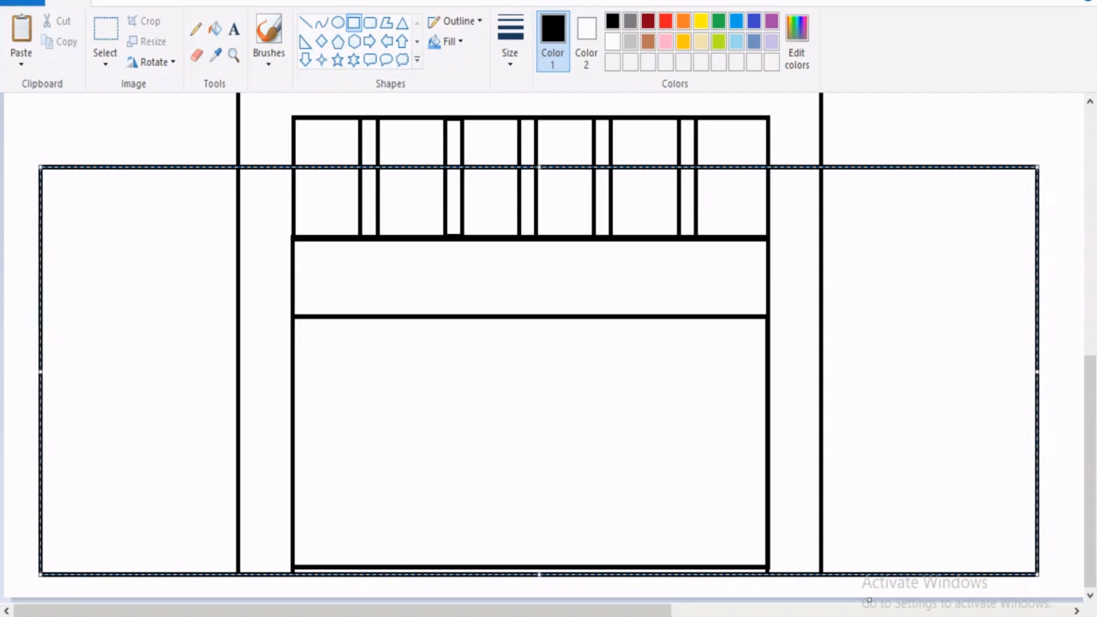
{"action": "key", "text": "Left"}
{"action": "key", "text": "Left"}
{"action": "key", "text": "Left"}
{"action": "key", "text": "Left"}
{"action": "key", "text": "Left"}
{"action": "key", "text": "Left"}
{"action": "key", "text": "Left"}
{"action": "key", "text": "Left"}
{"action": "key", "text": "Left"}
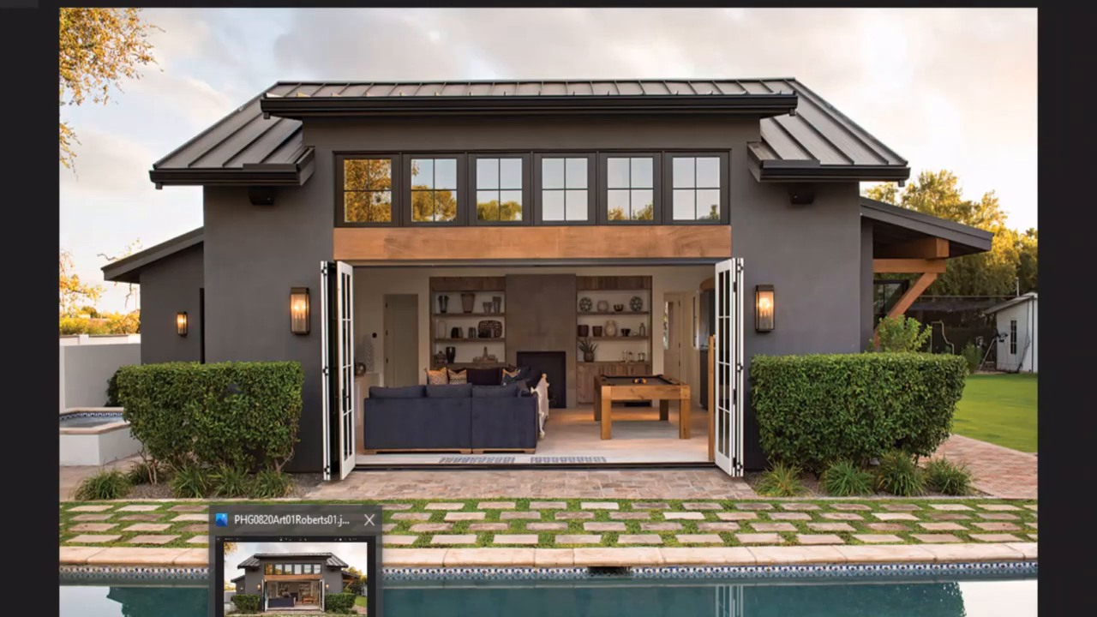
Move the roof strip, its slanted ends and the main wall's upper edge slightly down towards the windows
{"action": "scroll", "coordinate": [526, 343], "scroll_direction": "up", "scroll_amount": 3}
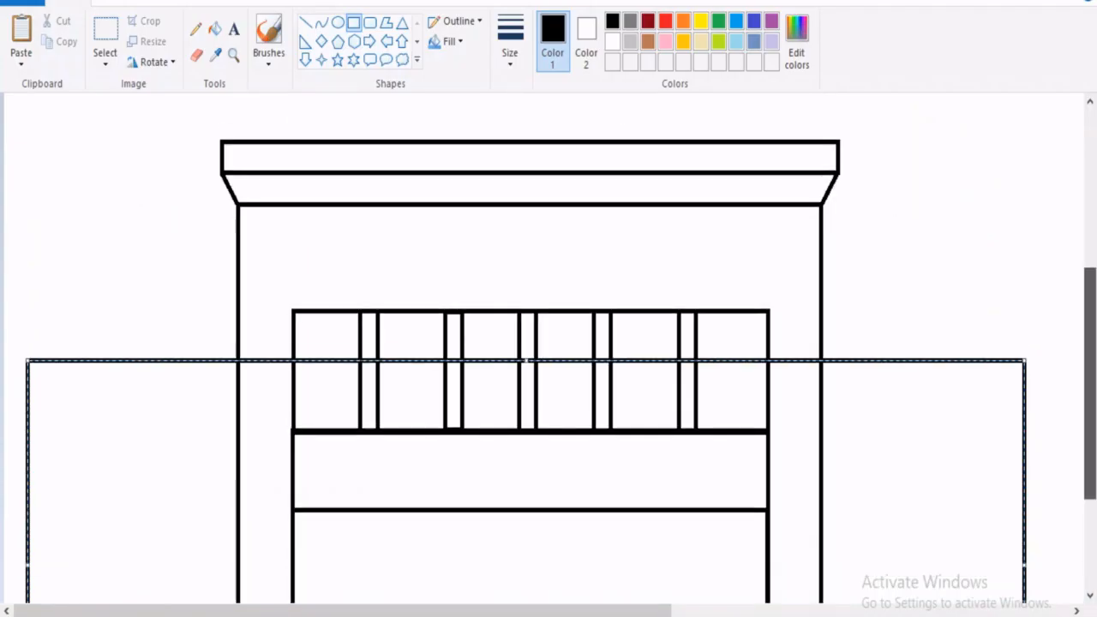
{"action": "scroll", "coordinate": [526, 360], "scroll_direction": "up", "scroll_amount": 1}
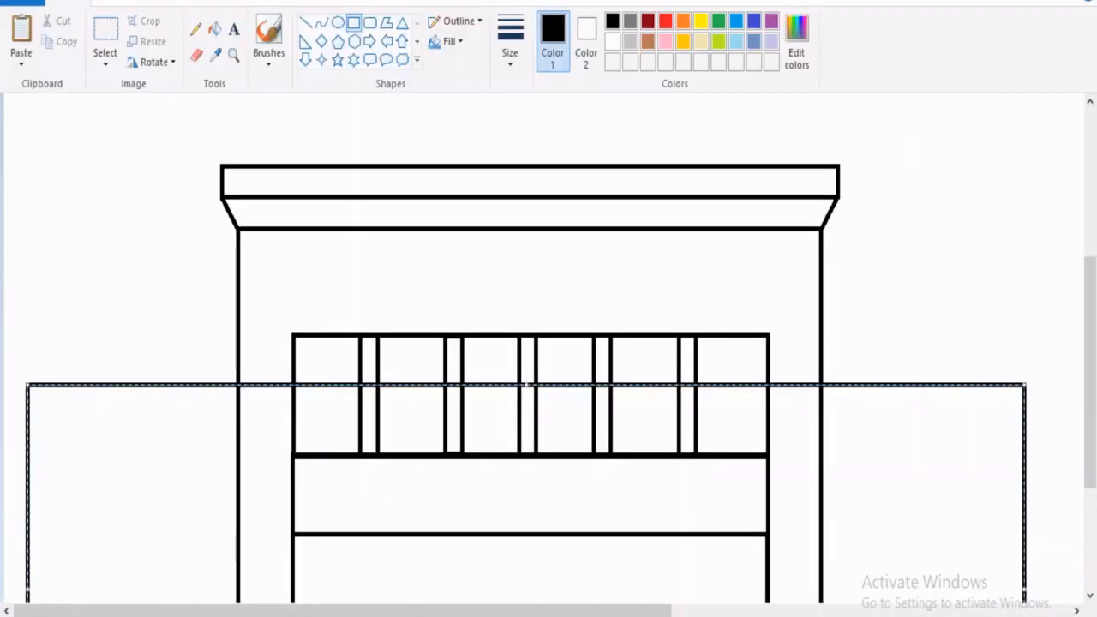
{"action": "left_click", "coordinate": [105, 34]}
{"action": "left_click_drag", "start_coordinate": [167, 292], "coordinate": [884, 103]}
{"action": "left_click_drag", "start_coordinate": [526, 198], "coordinate": [525, 217]}
{"action": "key", "text": "Escape"}
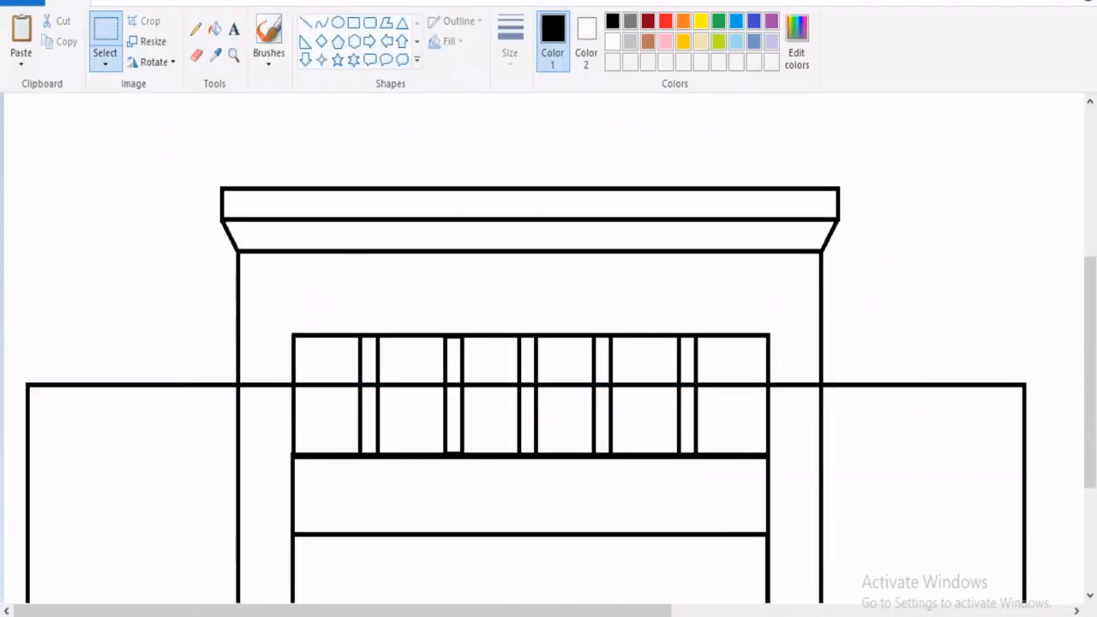
Erase the wide rectangle's upper edge where it crosses the main wall and windows, keeping the window lines intact
{"action": "left_click", "coordinate": [196, 55]}
{"action": "mouse_move", "coordinate": [243, 386]}
{"action": "left_mouse_down"}
{"action": "mouse_move", "coordinate": [353, 383]}
{"action": "mouse_move", "coordinate": [313, 384]}
{"action": "left_mouse_up"}
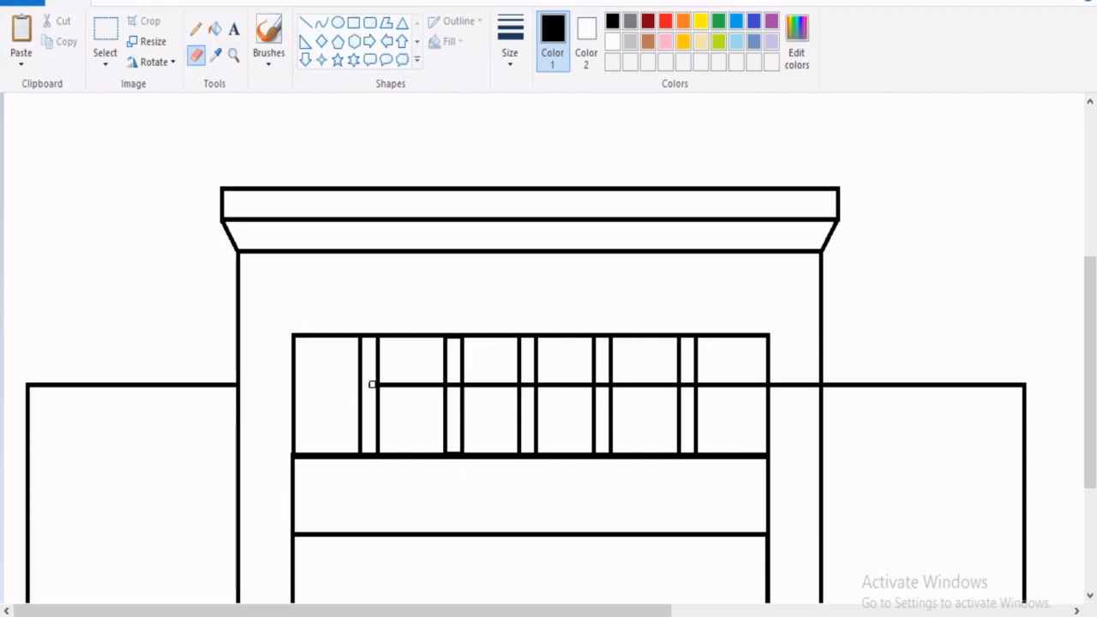
{"action": "left_click", "coordinate": [105, 31]}
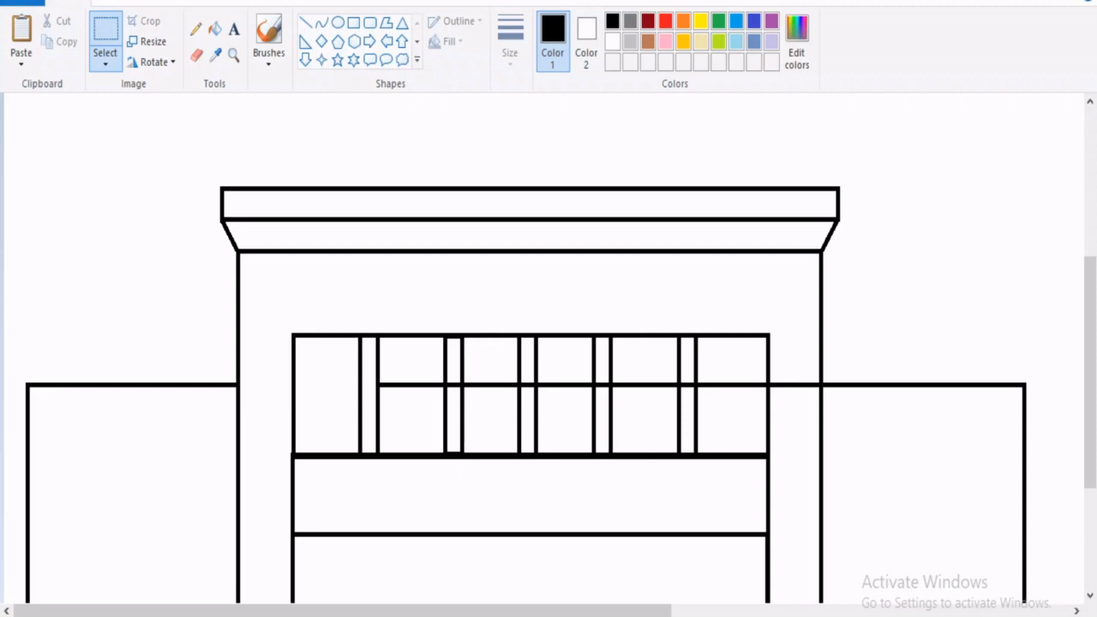
{"action": "key", "text": "Delete"}
{"action": "left_click_drag", "start_coordinate": [723, 415], "coordinate": [821, 389]}
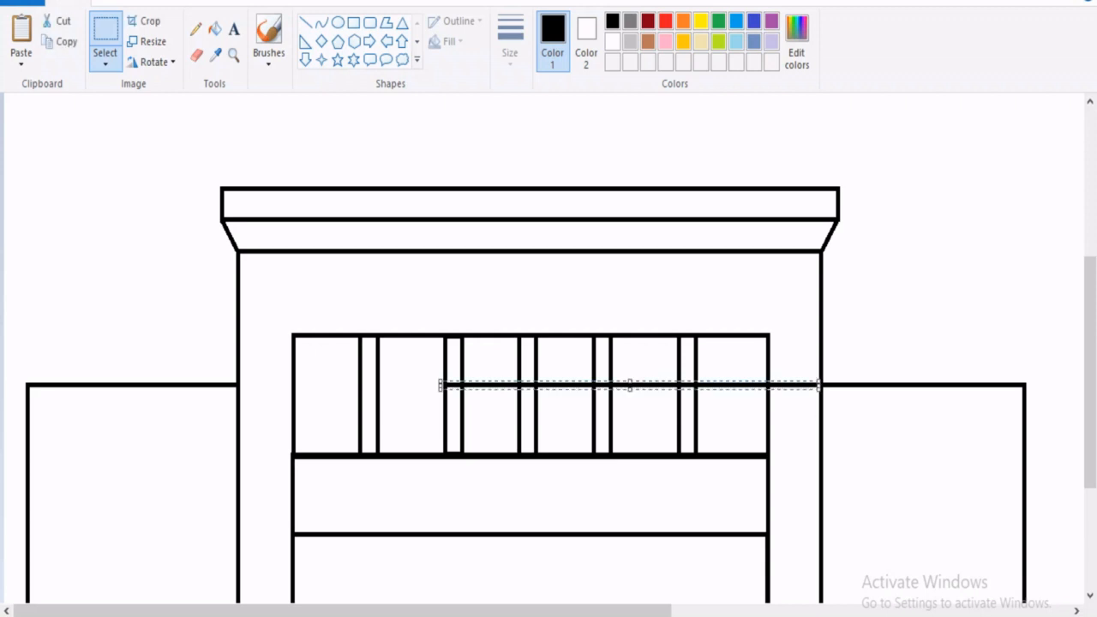
{"action": "key", "text": "Delete"}
{"action": "left_click", "coordinate": [305, 22]}
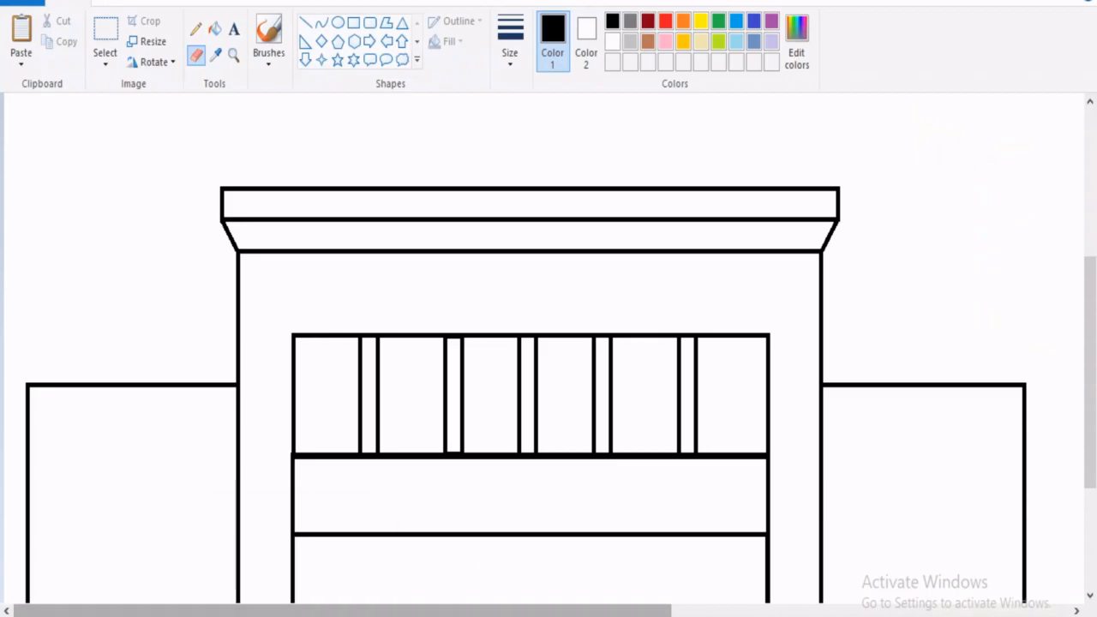
Cut a small rectangular notch into the main wall's left edge above the left wing, erasing the overlapped wall line
{"action": "mouse_move", "coordinate": [295, 615]}
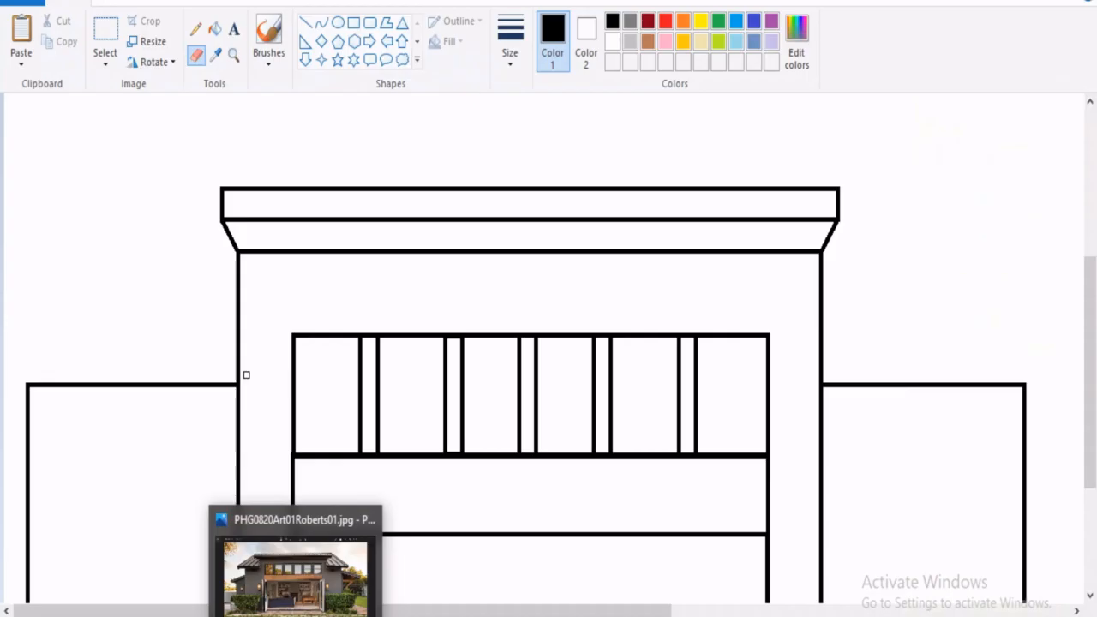
{"action": "left_click", "coordinate": [353, 22]}
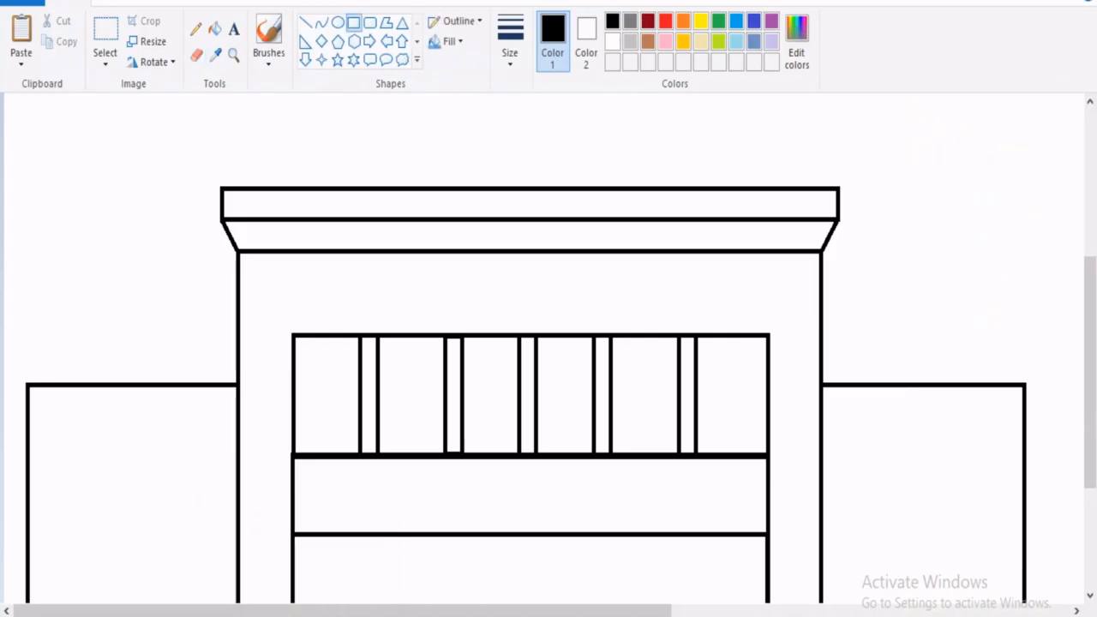
{"action": "mouse_move", "coordinate": [240, 347]}
{"action": "left_mouse_down"}
{"action": "mouse_move", "coordinate": [253, 385]}
{"action": "mouse_move", "coordinate": [238, 363]}
{"action": "mouse_move", "coordinate": [237, 382]}
{"action": "left_mouse_up"}
{"action": "key", "text": "Escape"}
{"action": "left_click", "coordinate": [197, 55]}
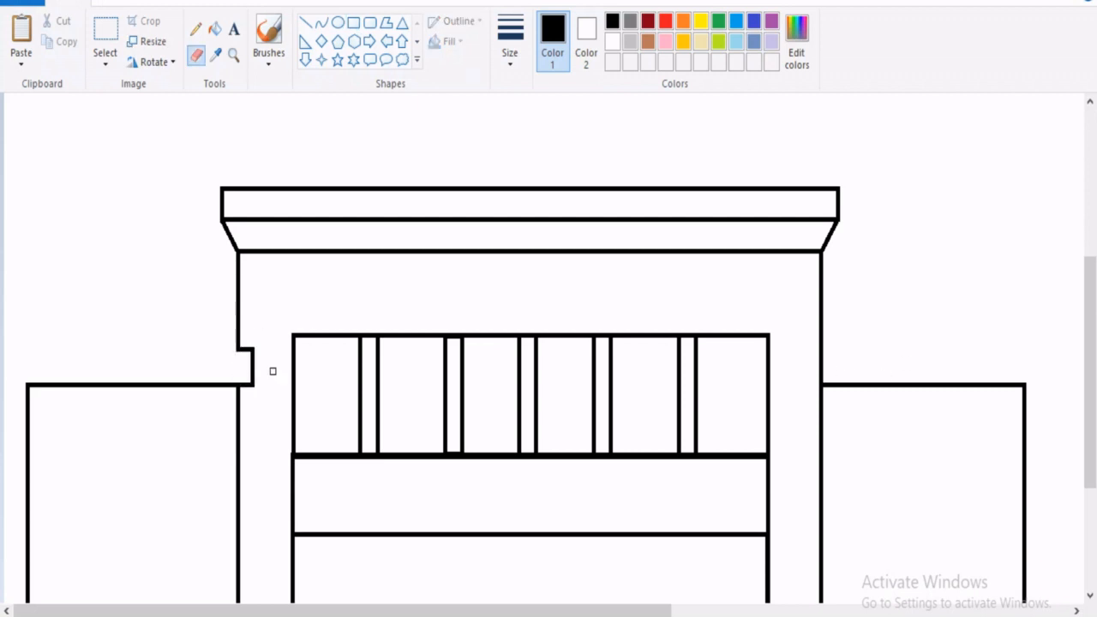
Cut a matching small notch into the main wall's right edge above the right wing, erasing the overlapped wall line
{"action": "left_click", "coordinate": [354, 23]}
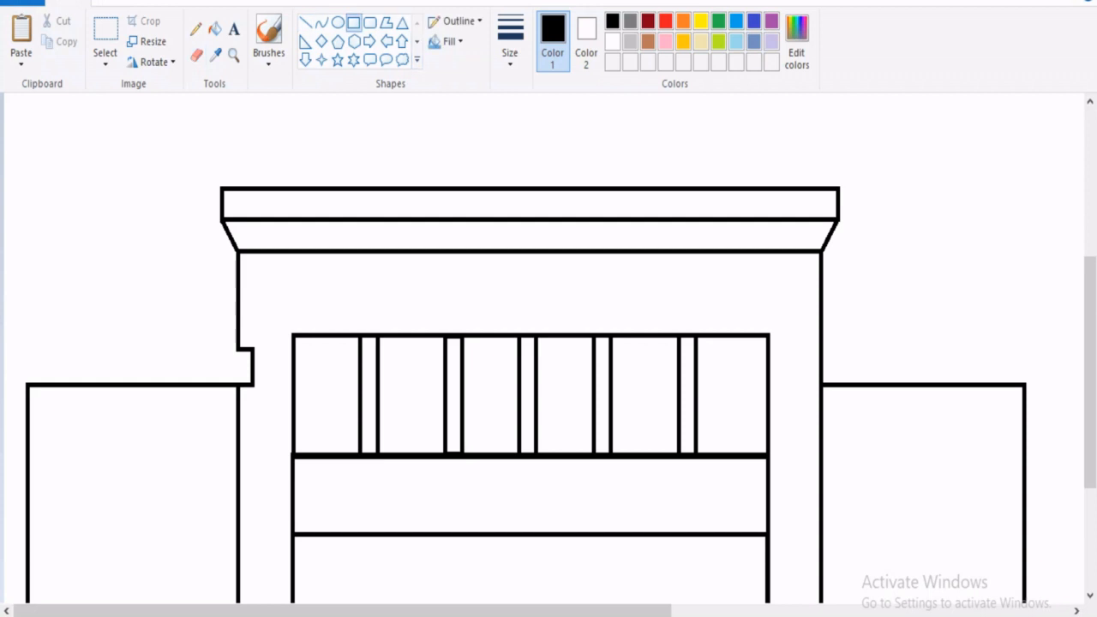
{"action": "mouse_move", "coordinate": [806, 348]}
{"action": "left_mouse_down"}
{"action": "mouse_move", "coordinate": [819, 384]}
{"action": "mouse_move", "coordinate": [806, 382]}
{"action": "left_mouse_up"}
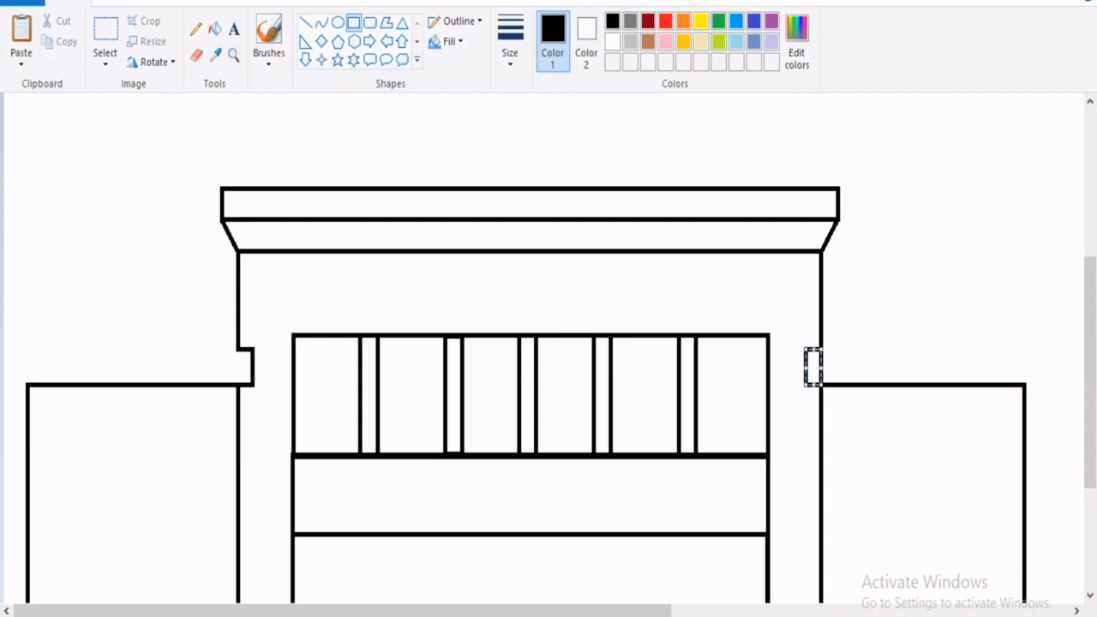
{"action": "left_click", "coordinate": [196, 55]}
{"action": "left_click_drag", "start_coordinate": [821, 356], "coordinate": [821, 380]}
Narrow the left wing by moving its outer edge slightly inward towards the main wall
{"action": "left_click", "coordinate": [295, 615]}
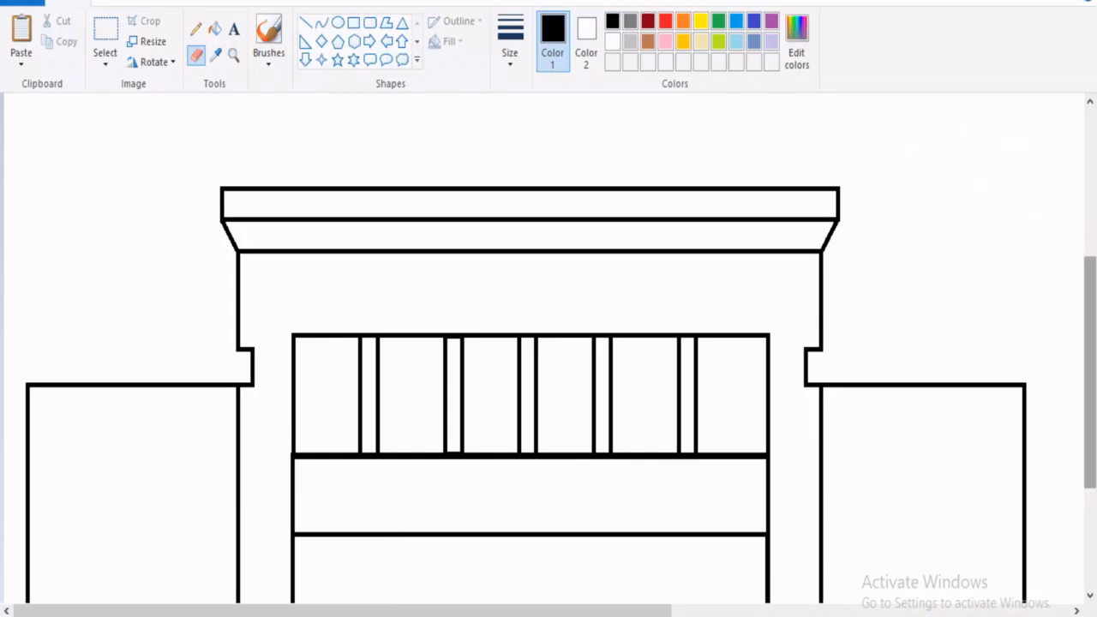
{"action": "scroll", "coordinate": [299, 193], "scroll_direction": "down", "scroll_amount": 2}
{"action": "left_click", "coordinate": [233, 55]}
{"action": "right_click", "coordinate": [425, 426]}
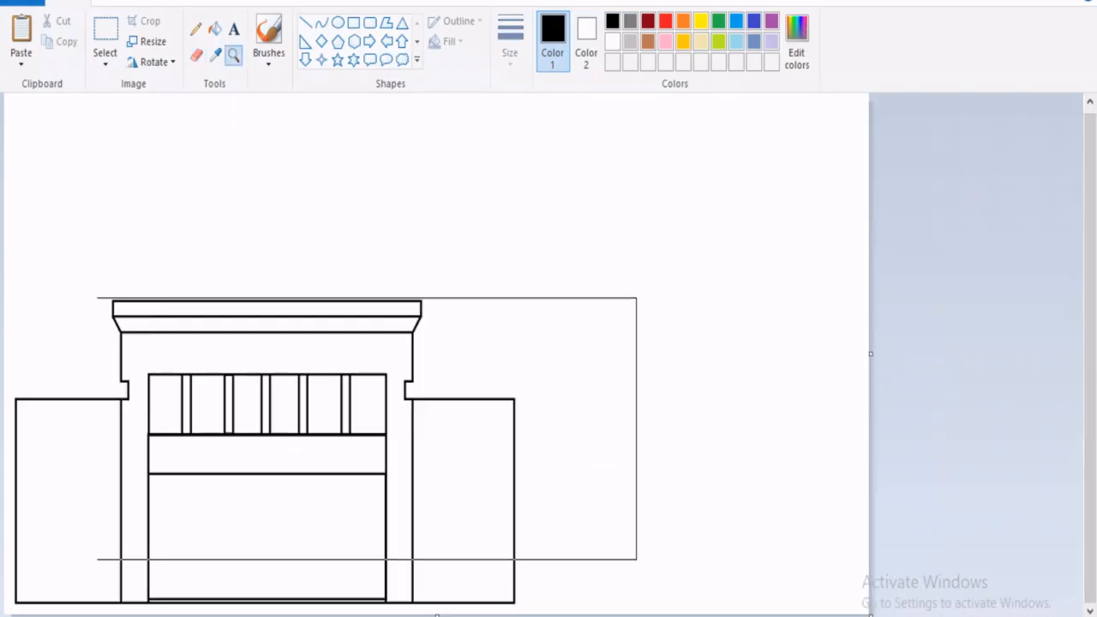
{"action": "left_click", "coordinate": [105, 34]}
{"action": "left_click_drag", "start_coordinate": [61, 567], "coordinate": [62, 614]}
{"action": "key", "text": "Right"}
{"action": "key", "text": "Right"}
{"action": "key", "text": "Right"}
{"action": "key", "text": "Right"}
{"action": "key", "text": "Right"}
{"action": "key", "text": "Right"}
{"action": "key", "text": "Right"}
{"action": "key", "text": "Right"}
{"action": "key", "text": "Right"}
{"action": "key", "text": "Right"}
{"action": "key", "text": "Right"}
{"action": "key", "text": "Right"}
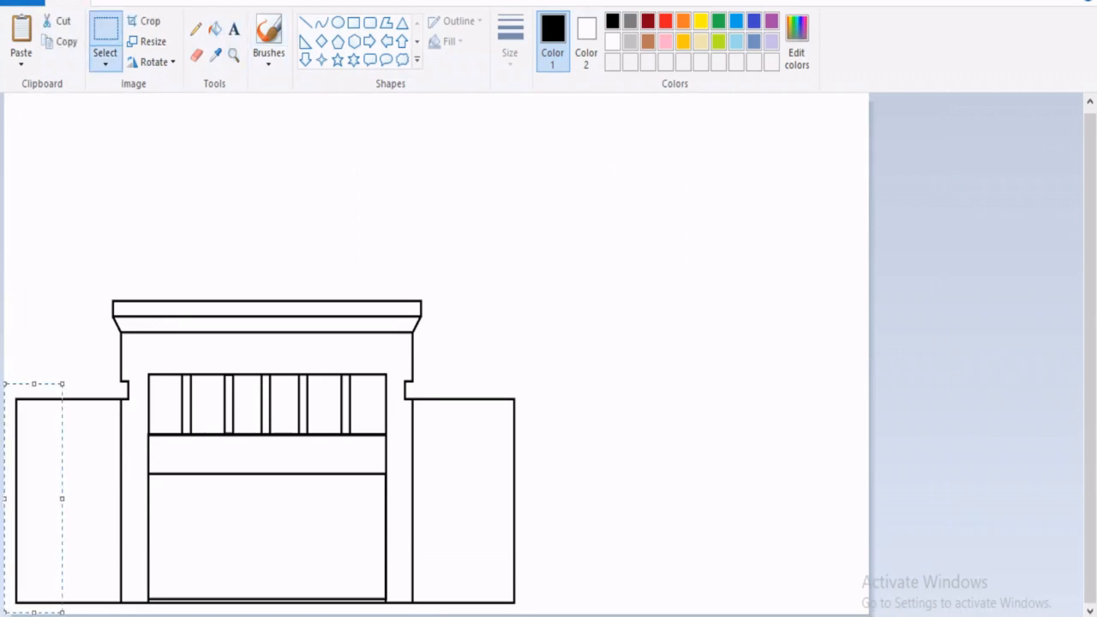
{"action": "key", "text": "Left"}
{"action": "key", "text": "Left"}
{"action": "key", "text": "Left"}
{"action": "key", "text": "Left"}
{"action": "key", "text": "Left"}
Narrow the right wing to match by moving its outer edge slightly inward towards the main wall
{"action": "left_click_drag", "start_coordinate": [472, 372], "coordinate": [589, 616]}
{"action": "key", "text": "Left"}
{"action": "key", "text": "Left"}
{"action": "key", "text": "Left"}
{"action": "key", "text": "Left"}
{"action": "key", "text": "Left"}
{"action": "key", "text": "Left"}
{"action": "key", "text": "Left"}
{"action": "key", "text": "Left"}
{"action": "key", "text": "Left"}
{"action": "key", "text": "Left"}
{"action": "key", "text": "Left"}
{"action": "key", "text": "Left"}
{"action": "key", "text": "Left"}
{"action": "key", "text": "Left"}
{"action": "key", "text": "Left"}
{"action": "key", "text": "Escape"}
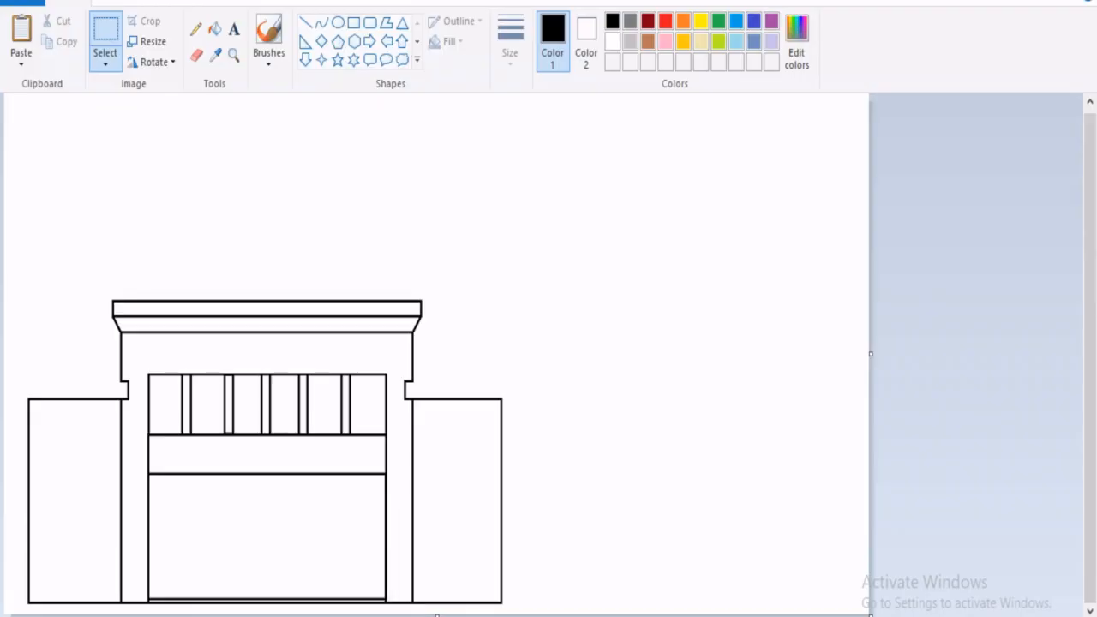
Move the whole facade drawing to the horizontal centre of the canvas, near its lower edge
{"action": "left_click", "coordinate": [233, 54]}
{"action": "left_click", "coordinate": [275, 432]}
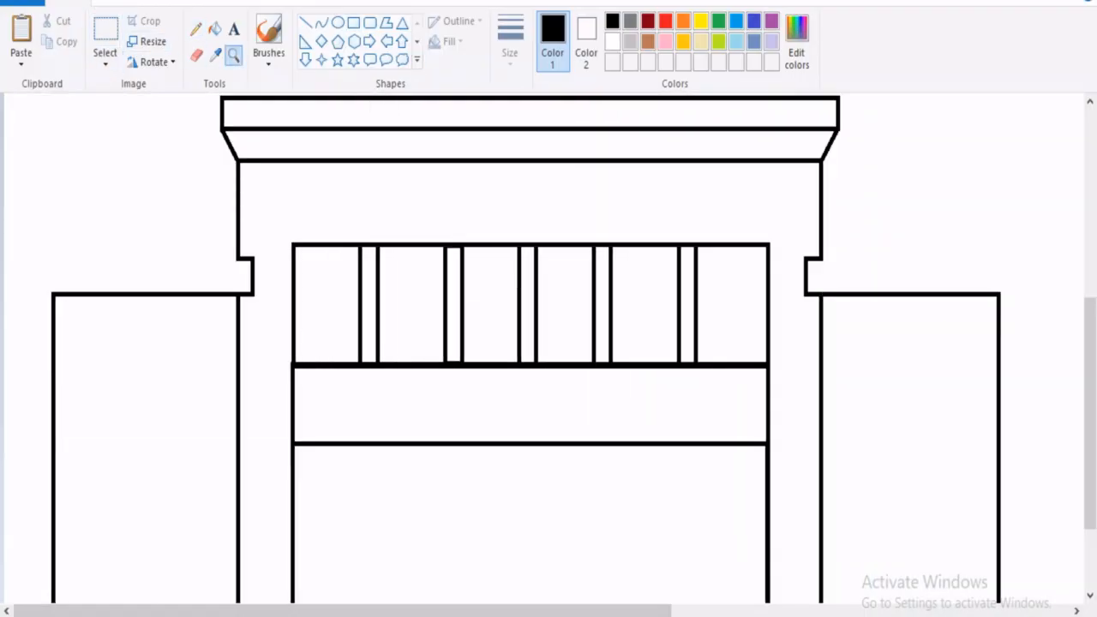
{"action": "key", "text": "ctrl+Page_Down"}
{"action": "left_click", "coordinate": [106, 31]}
{"action": "mouse_move", "coordinate": [7, 297]}
{"action": "left_mouse_down"}
{"action": "mouse_move", "coordinate": [12, 469]}
{"action": "mouse_move", "coordinate": [558, 610]}
{"action": "mouse_move", "coordinate": [826, 609]}
{"action": "left_mouse_up"}
{"action": "mouse_move", "coordinate": [267, 455]}
{"action": "left_mouse_down"}
{"action": "mouse_move", "coordinate": [432, 462]}
{"action": "mouse_move", "coordinate": [438, 444]}
{"action": "left_mouse_up"}
{"action": "key", "text": "Escape"}
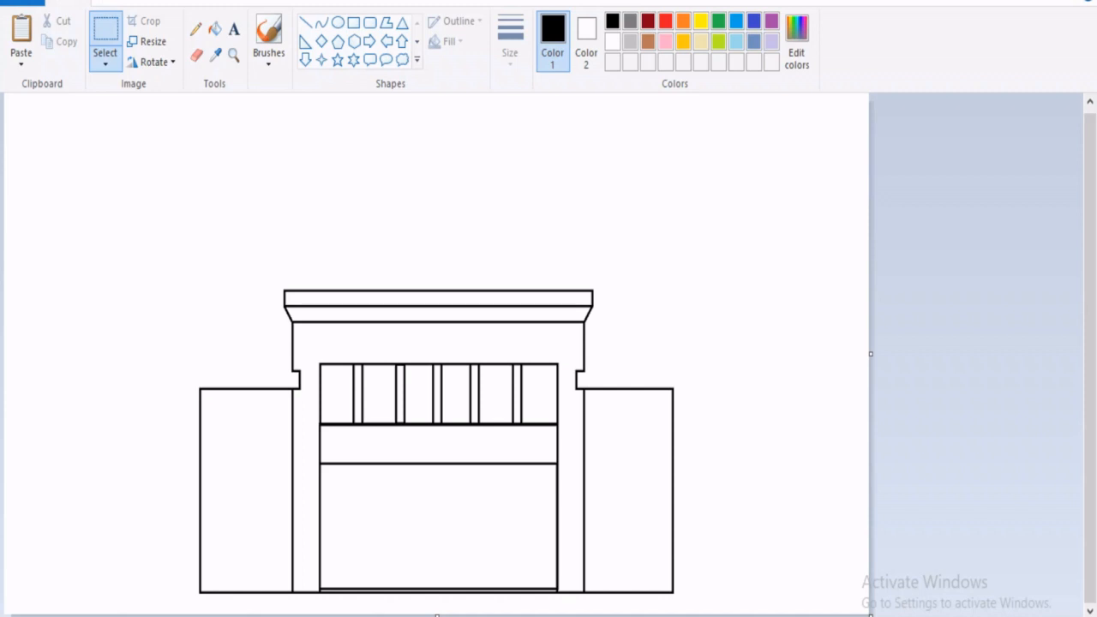
{"action": "left_click_drag", "start_coordinate": [201, 372], "coordinate": [137, 331]}
Draw a thin horizontal roof rectangle over the left wing's upper edge, from the main wall's notch to beyond the wing's outer edge
{"action": "left_click", "coordinate": [353, 22]}
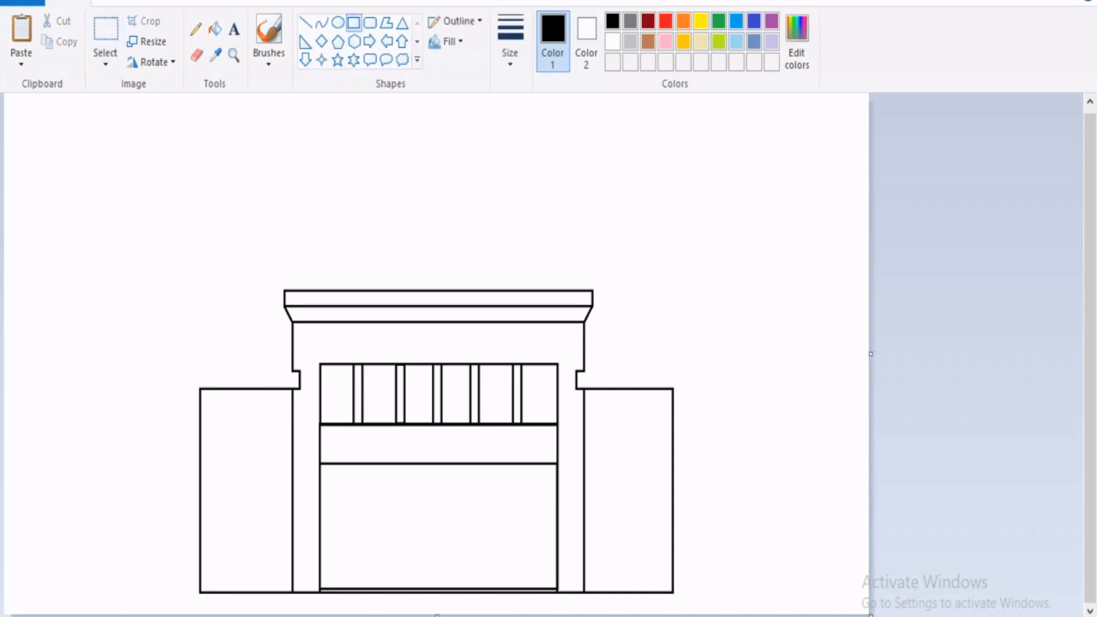
{"action": "left_click_drag", "start_coordinate": [142, 370], "coordinate": [299, 395]}
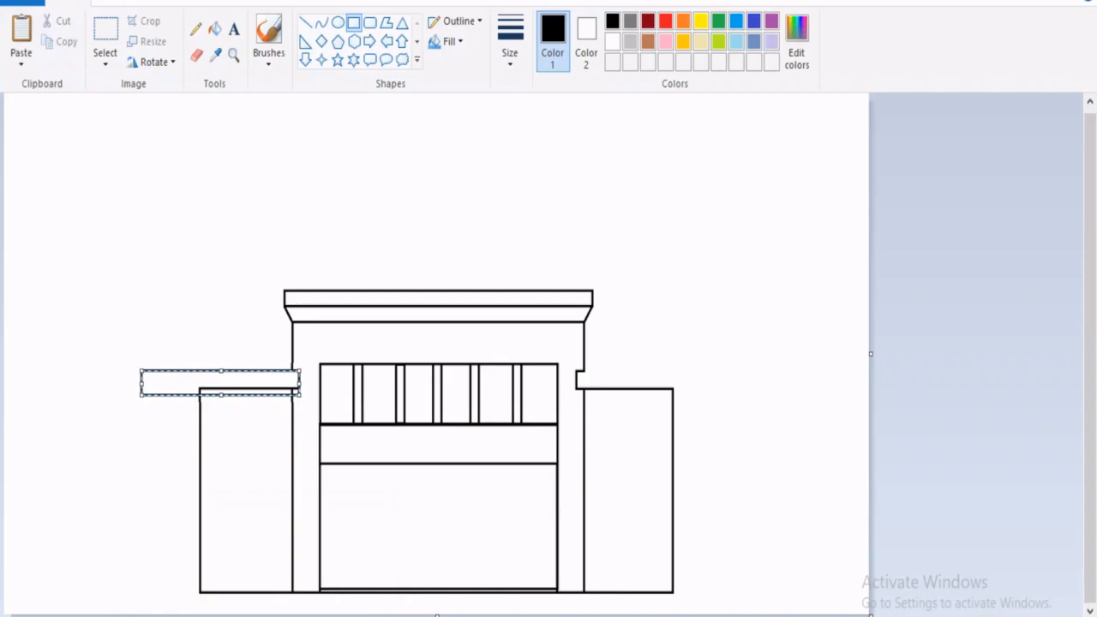
{"action": "left_click_drag", "start_coordinate": [300, 383], "coordinate": [297, 383]}
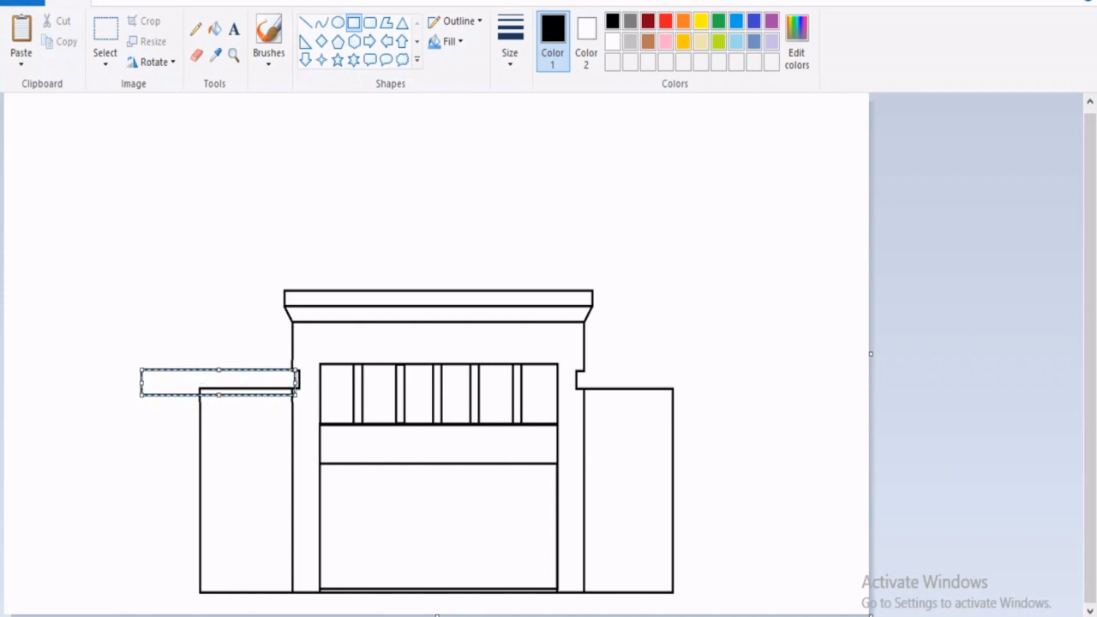
{"action": "mouse_move", "coordinate": [295, 614]}
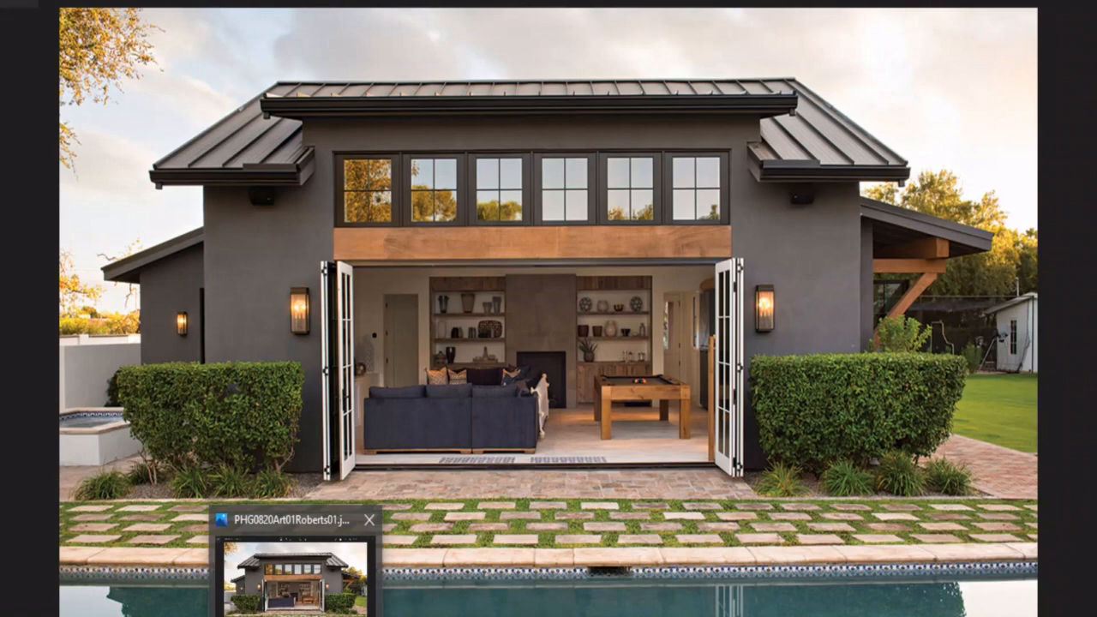
{"action": "left_click_drag", "start_coordinate": [219, 394], "coordinate": [219, 386]}
{"action": "mouse_move", "coordinate": [295, 614]}
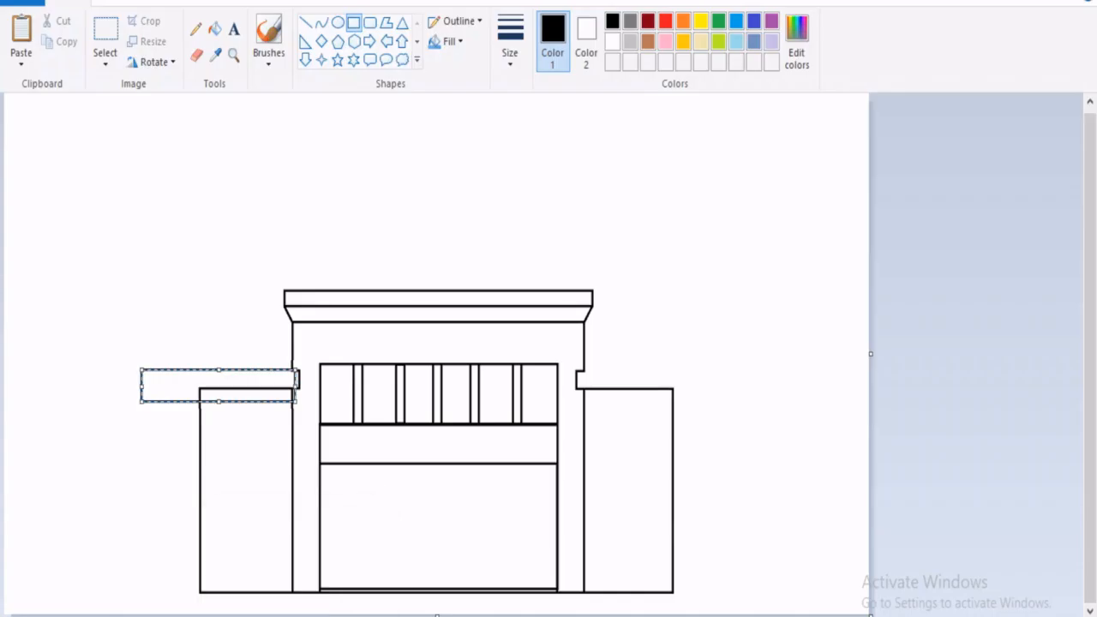
{"action": "left_click", "coordinate": [295, 614]}
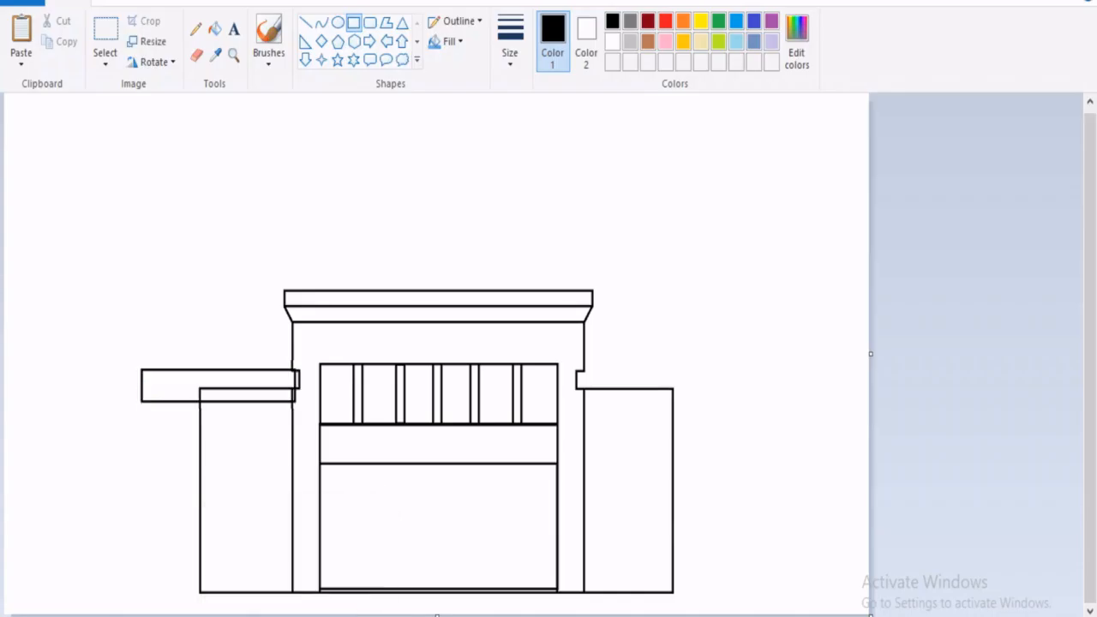
Erase the left roof rectangle's inner end line where it overlaps the main wall's notch
{"action": "left_click", "coordinate": [197, 55]}
{"action": "left_click", "coordinate": [233, 55]}
{"action": "left_click", "coordinate": [378, 471]}
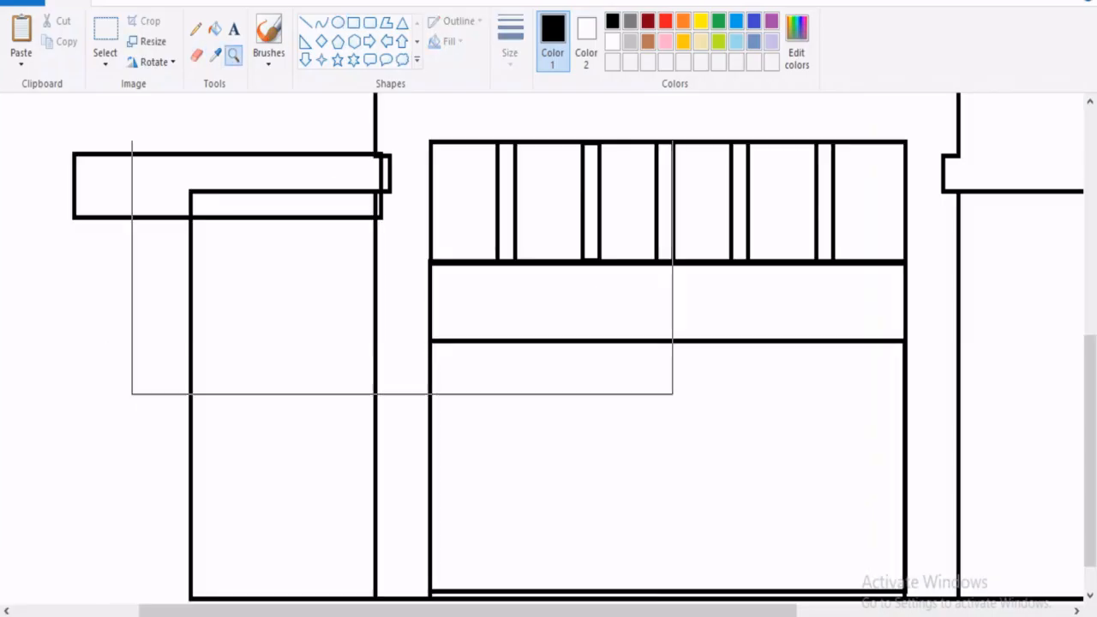
{"action": "left_click", "coordinate": [402, 239]}
{"action": "left_click", "coordinate": [196, 55]}
{"action": "mouse_move", "coordinate": [505, 192]}
{"action": "left_mouse_down"}
{"action": "mouse_move", "coordinate": [505, 241]}
{"action": "mouse_move", "coordinate": [503, 173]}
{"action": "left_mouse_up"}
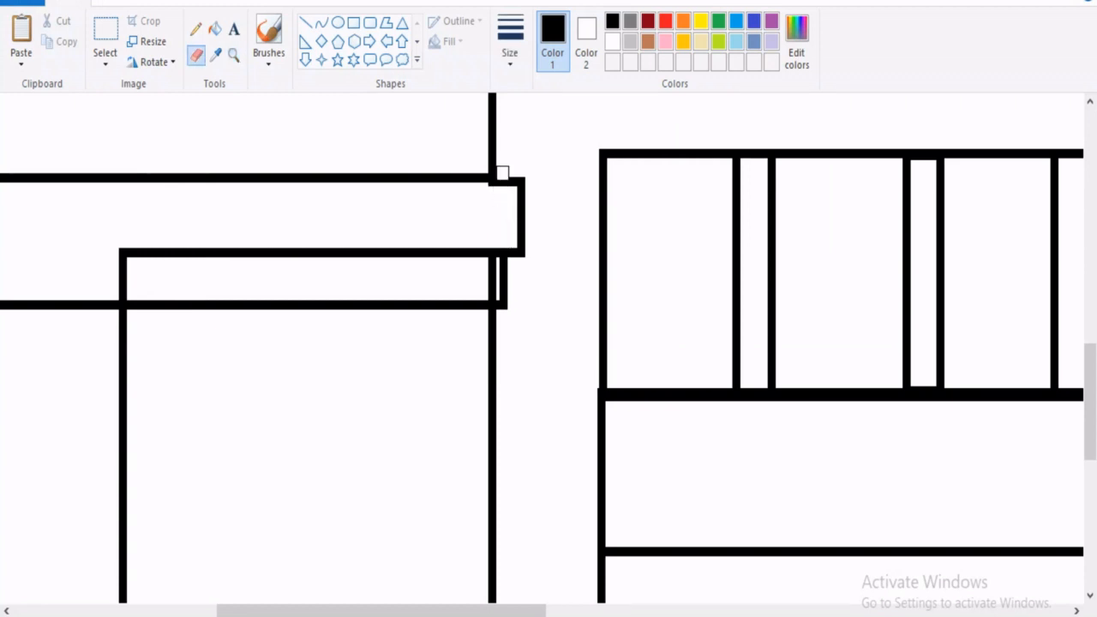
{"action": "left_click_drag", "start_coordinate": [506, 259], "coordinate": [503, 302]}
Try to draw a line along the left roof strip's upper edge, level with the notch
{"action": "left_click", "coordinate": [305, 22]}
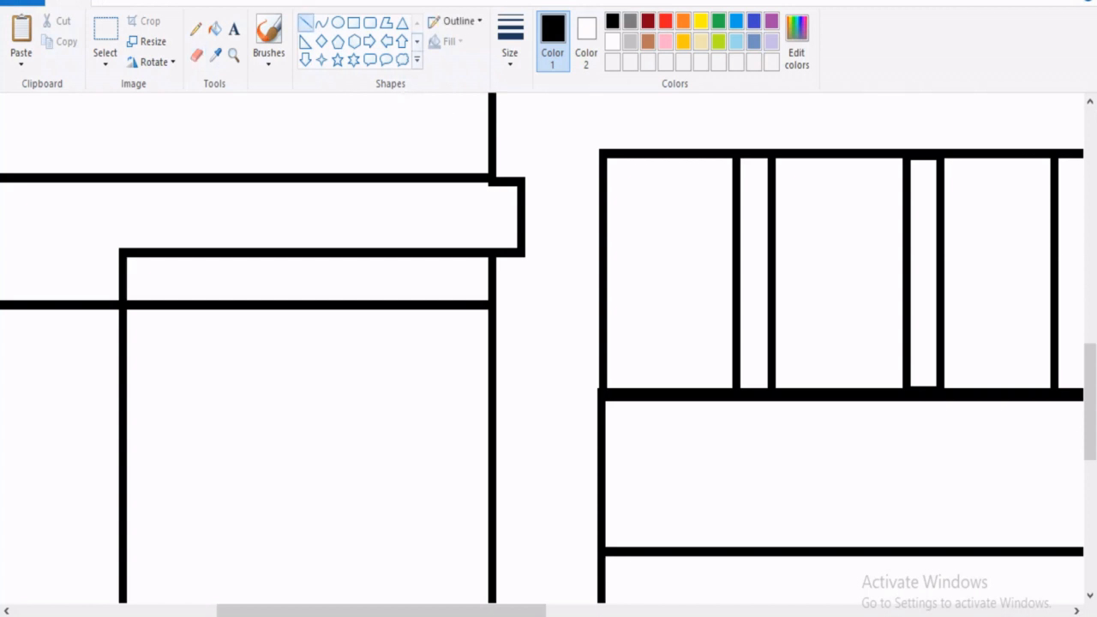
{"action": "left_click_drag", "start_coordinate": [490, 182], "coordinate": [19, 197]}
{"action": "key", "text": "ctrl+z"}
{"action": "left_click", "coordinate": [234, 56]}
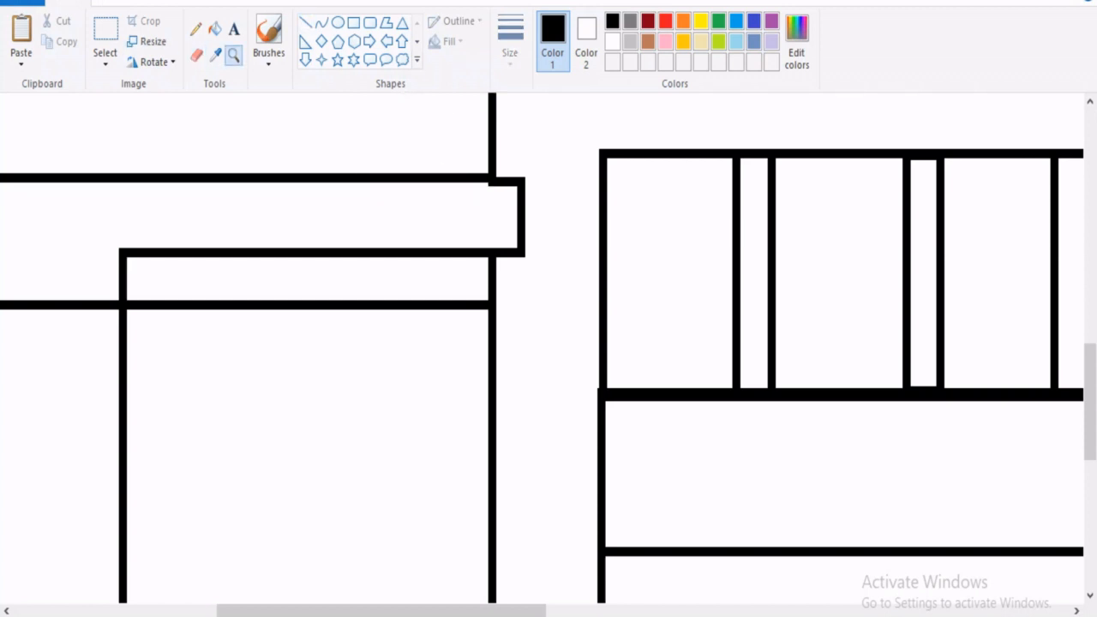
{"action": "right_click", "coordinate": [228, 148]}
{"action": "right_click", "coordinate": [228, 147]}
{"action": "right_click", "coordinate": [228, 147]}
{"action": "left_click", "coordinate": [305, 22]}
{"action": "left_click_drag", "start_coordinate": [292, 371], "coordinate": [137, 372]}
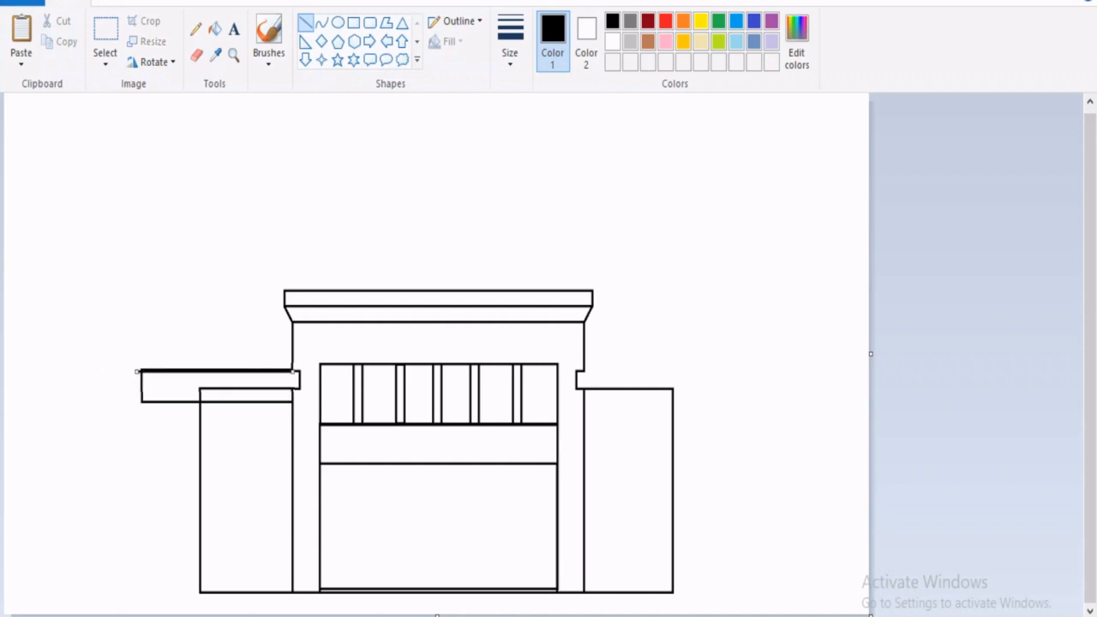
Erase the left roof strip's doubled upper edge and redraw it as one straight line meeting the main wall's notch
{"action": "left_click", "coordinate": [105, 31]}
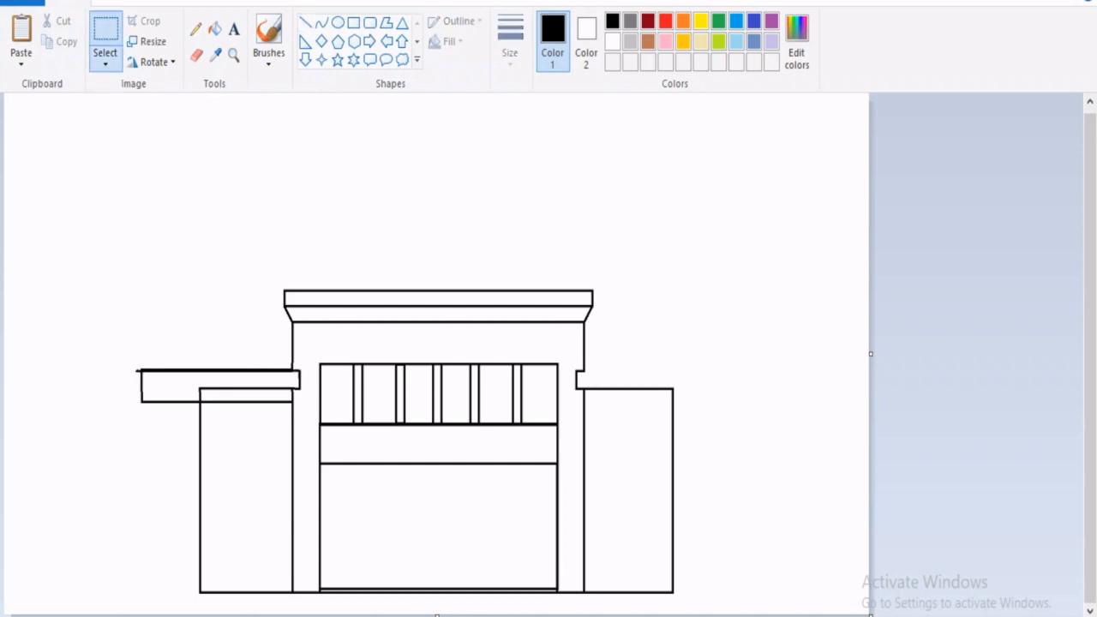
{"action": "left_click_drag", "start_coordinate": [137, 370], "coordinate": [292, 338]}
{"action": "right_click", "coordinate": [292, 335]}
{"action": "left_click", "coordinate": [334, 471]}
{"action": "right_click", "coordinate": [292, 339]}
{"action": "left_click", "coordinate": [334, 475]}
{"action": "left_click", "coordinate": [197, 55]}
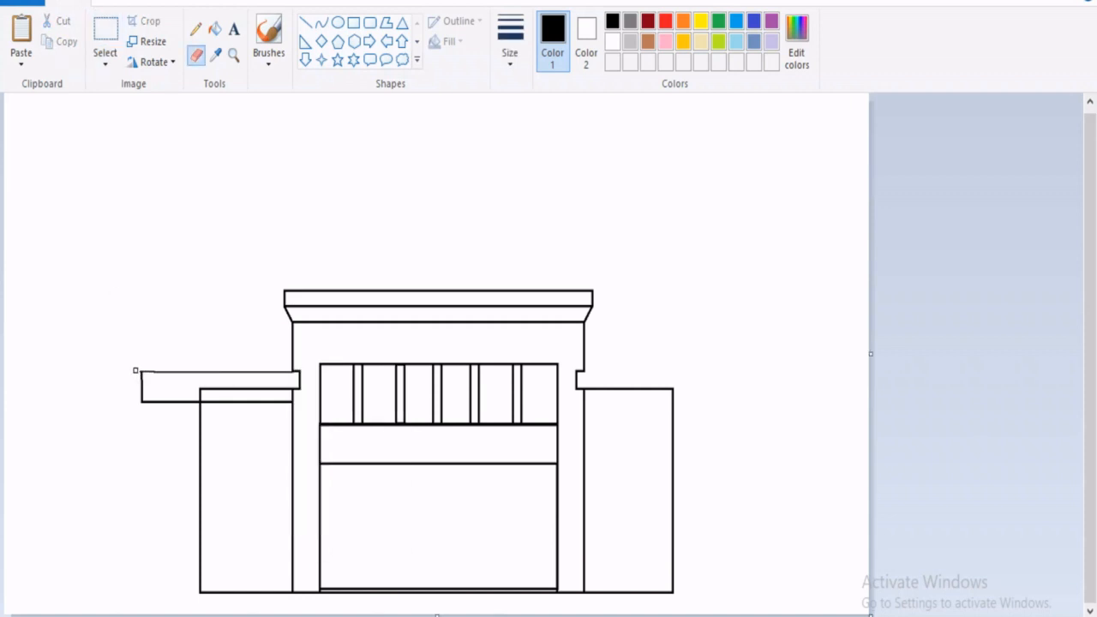
{"action": "left_click_drag", "start_coordinate": [146, 373], "coordinate": [284, 364]}
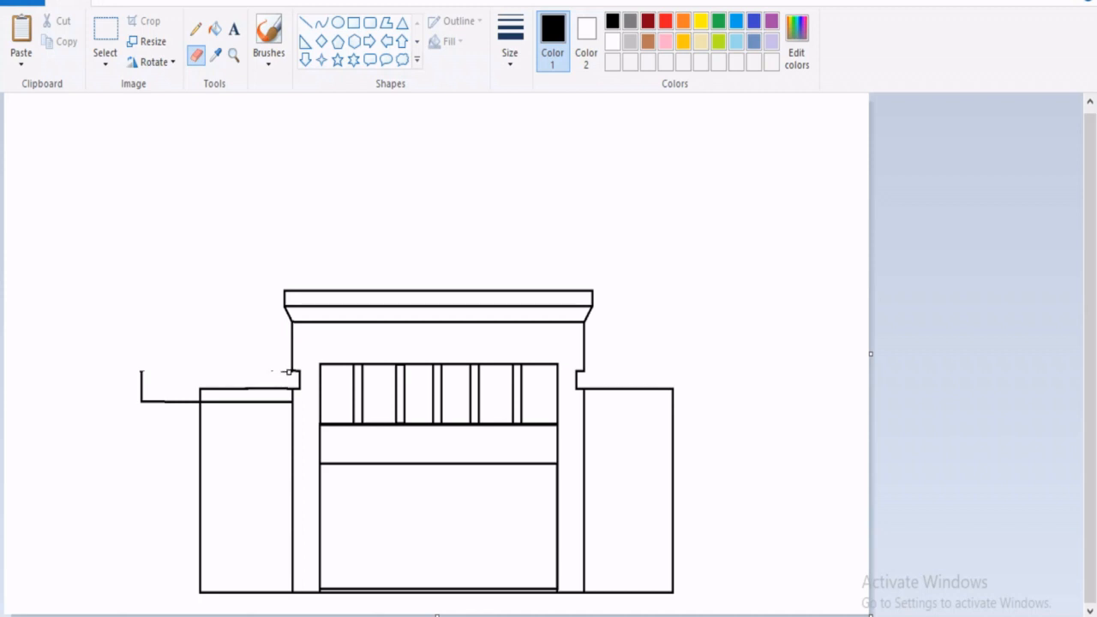
{"action": "left_click_drag", "start_coordinate": [288, 371], "coordinate": [287, 373]}
{"action": "left_click", "coordinate": [305, 22]}
{"action": "left_click_drag", "start_coordinate": [141, 370], "coordinate": [299, 370]}
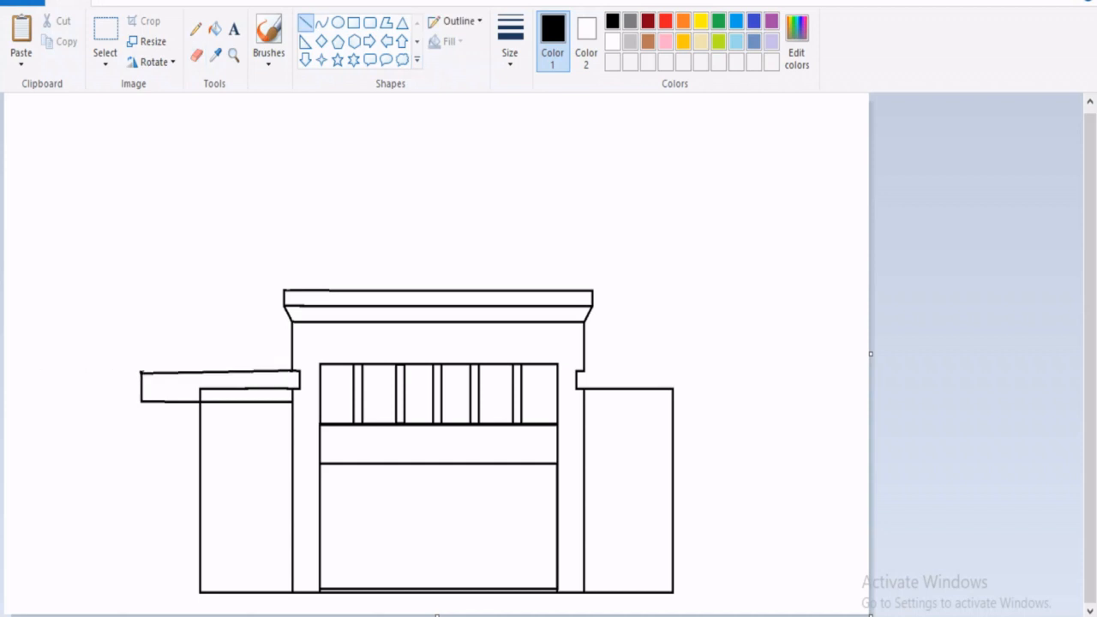
Erase the left wing's upper edge and corner lines that run inside the left roof strip
{"action": "left_click", "coordinate": [196, 54]}
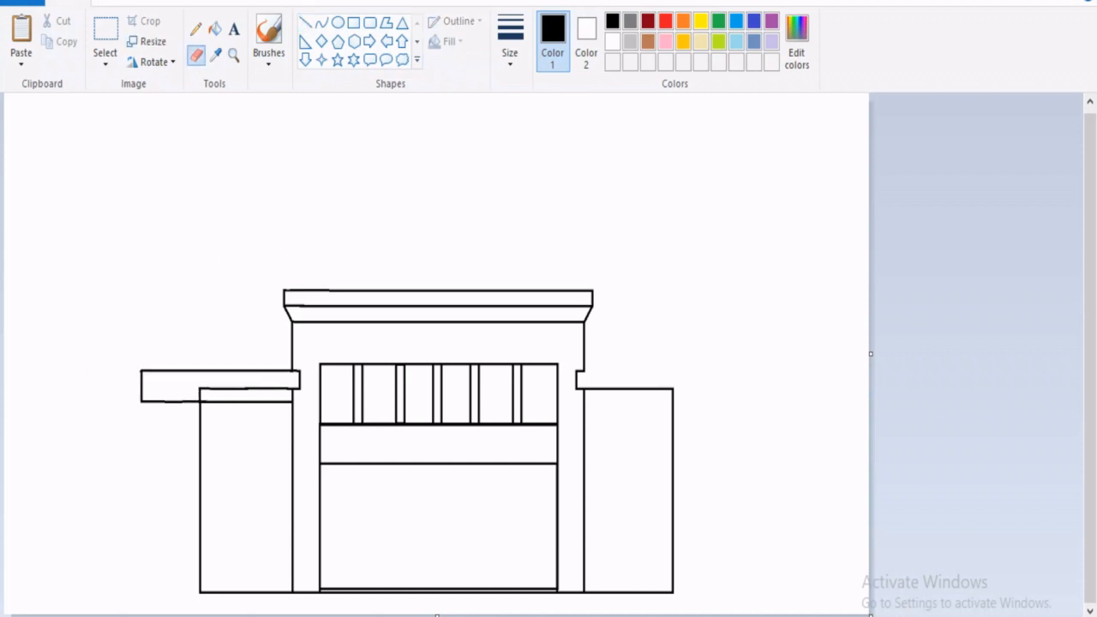
{"action": "left_click", "coordinate": [233, 54]}
{"action": "left_click", "coordinate": [358, 341]}
{"action": "left_click", "coordinate": [196, 54]}
{"action": "mouse_move", "coordinate": [227, 465]}
{"action": "left_mouse_down"}
{"action": "mouse_move", "coordinate": [231, 446]}
{"action": "mouse_move", "coordinate": [403, 446]}
{"action": "mouse_move", "coordinate": [264, 448]}
{"action": "left_mouse_up"}
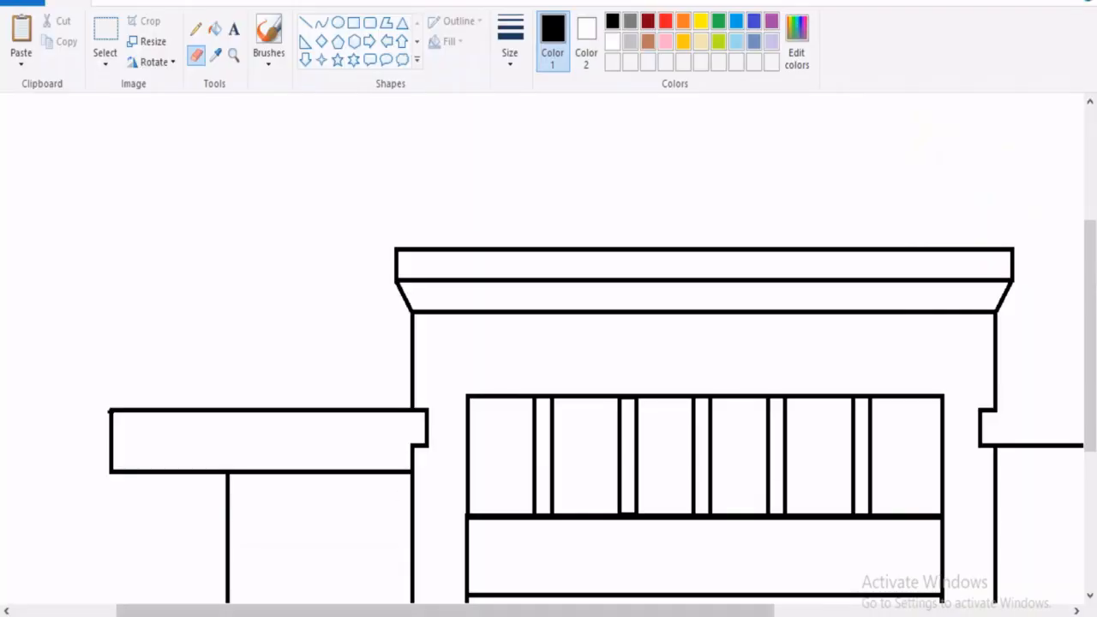
Draw a short slanted line from the left notch's lower outer corner to the roof strip's lower inner corner
{"action": "mouse_move", "coordinate": [295, 616]}
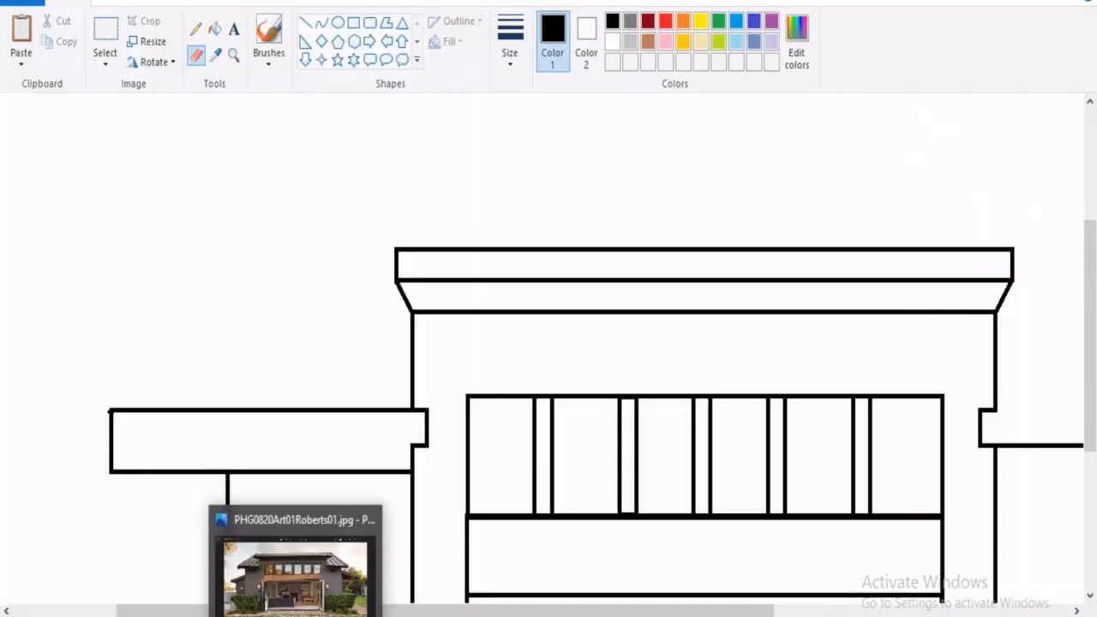
{"action": "left_click", "coordinate": [305, 22]}
{"action": "left_click_drag", "start_coordinate": [427, 446], "coordinate": [412, 471]}
{"action": "key", "text": "Escape"}
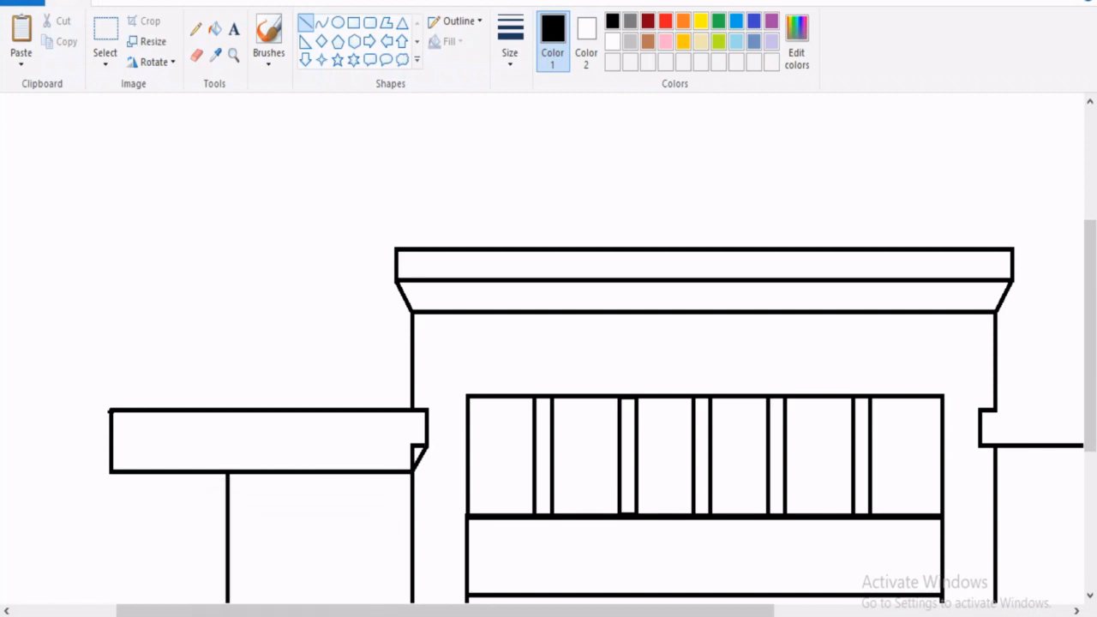
Draw a narrow rectangle along the lower part of the left roof strip, splitting it into two horizontal bands
{"action": "mouse_move", "coordinate": [295, 616]}
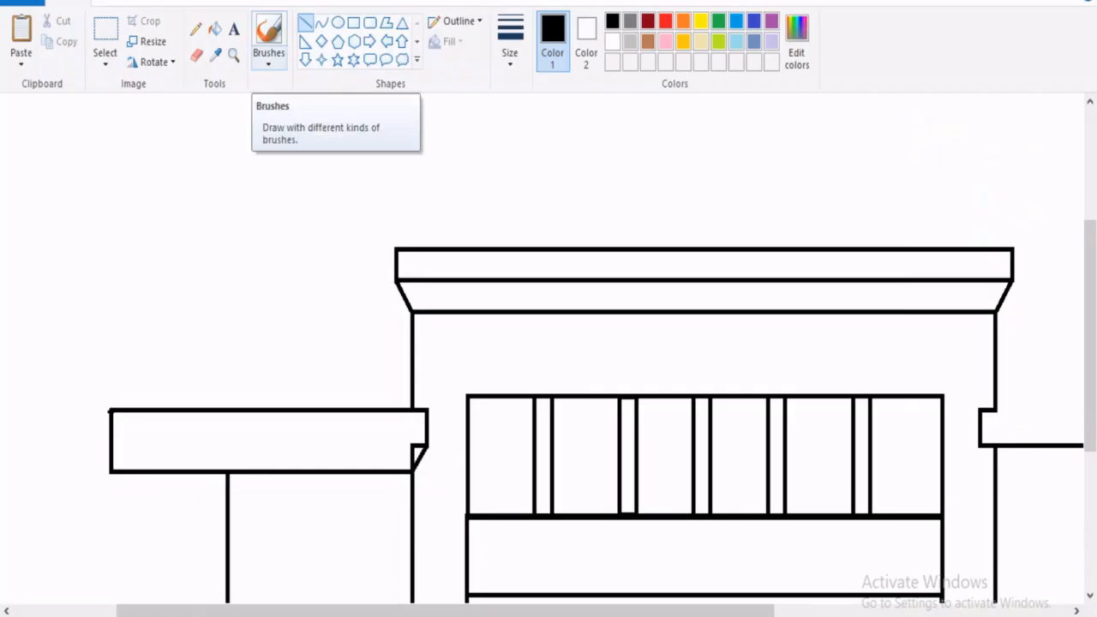
{"action": "left_click", "coordinate": [370, 21]}
{"action": "left_click_drag", "start_coordinate": [414, 445], "coordinate": [267, 452]}
{"action": "key", "text": "ctrl+z"}
{"action": "left_click", "coordinate": [354, 21]}
{"action": "left_click_drag", "start_coordinate": [415, 445], "coordinate": [111, 472]}
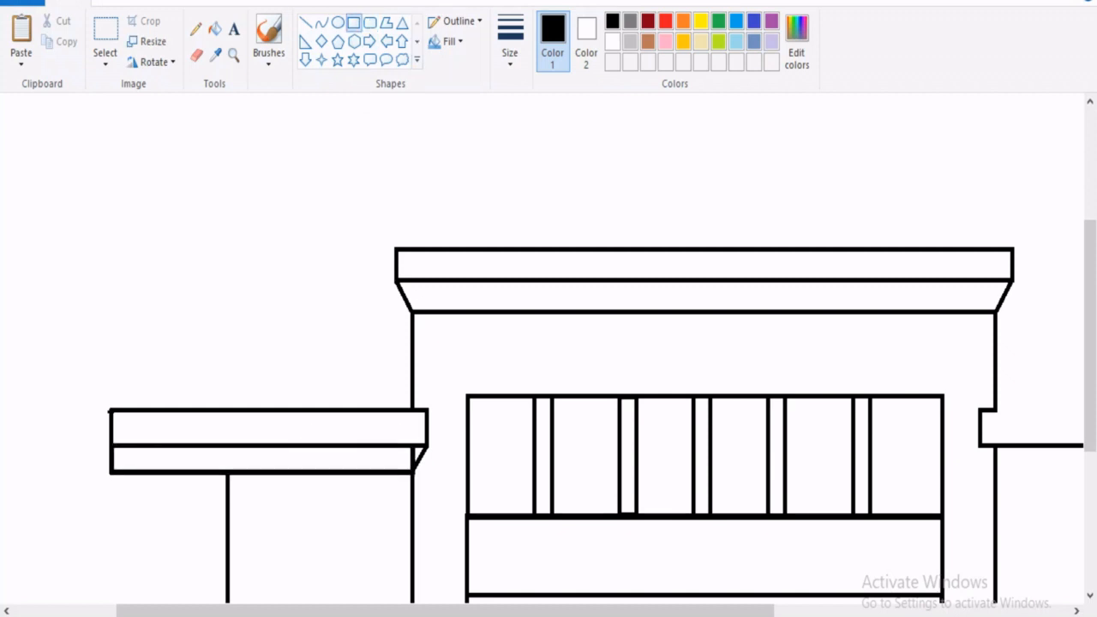
{"action": "key", "text": "Escape"}
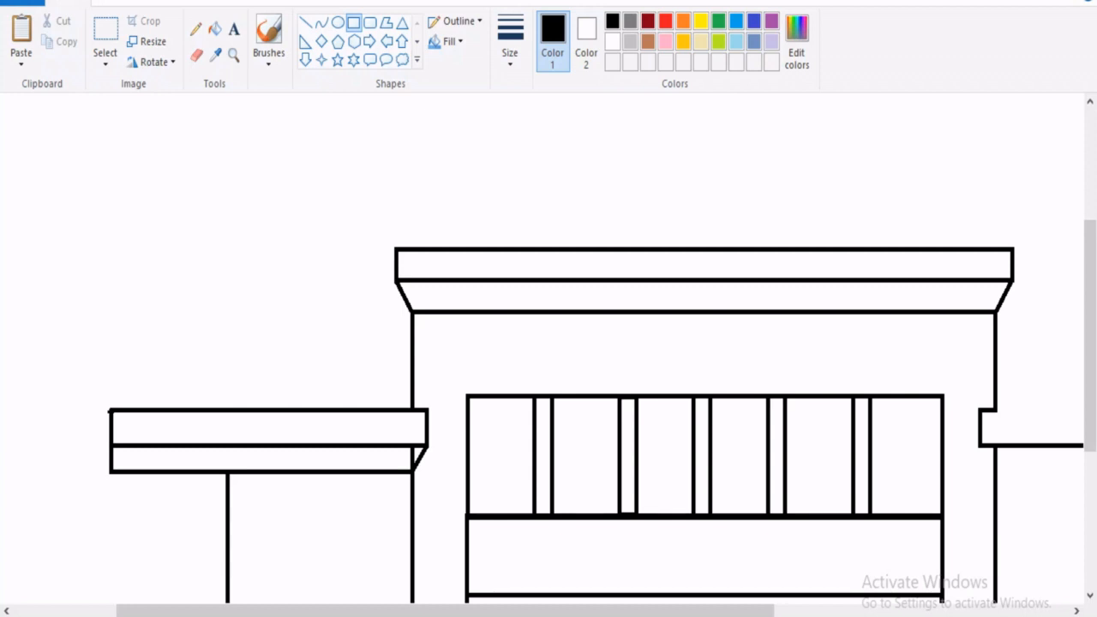
Erase the short line at the left notch's lower edge and draw a slanted line across the roof's upper band end
{"action": "left_click", "coordinate": [296, 616]}
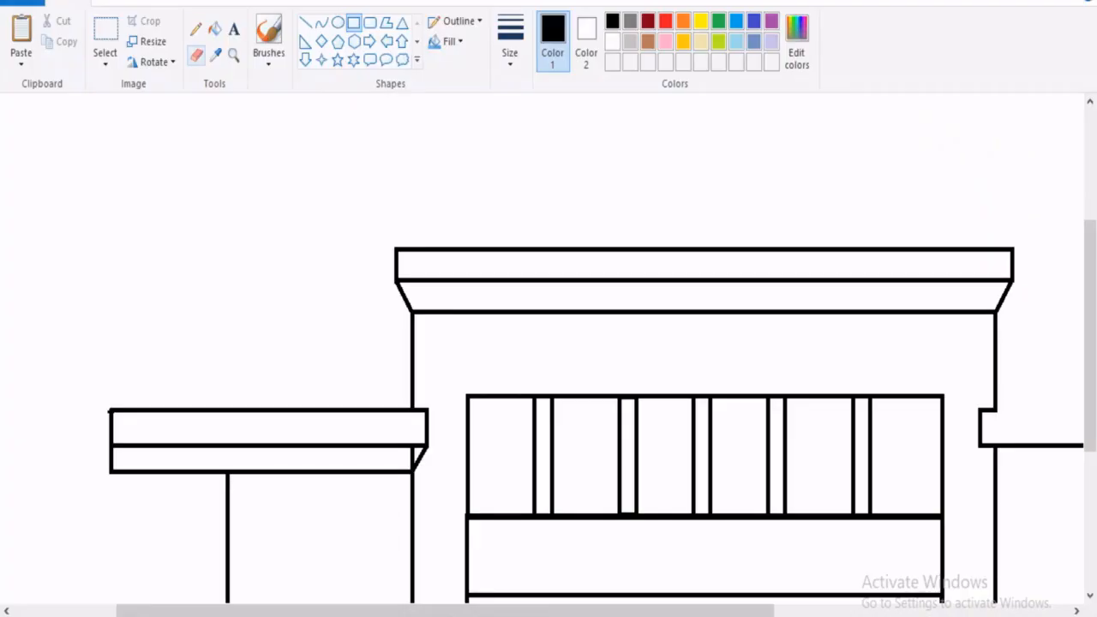
{"action": "left_click", "coordinate": [196, 54]}
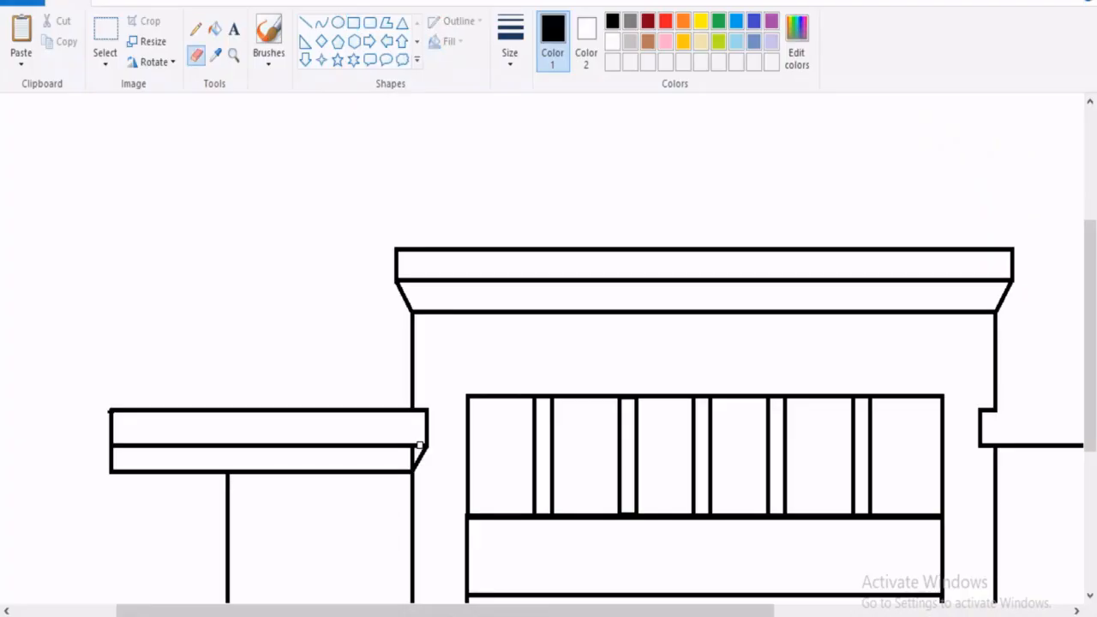
{"action": "left_click", "coordinate": [305, 22]}
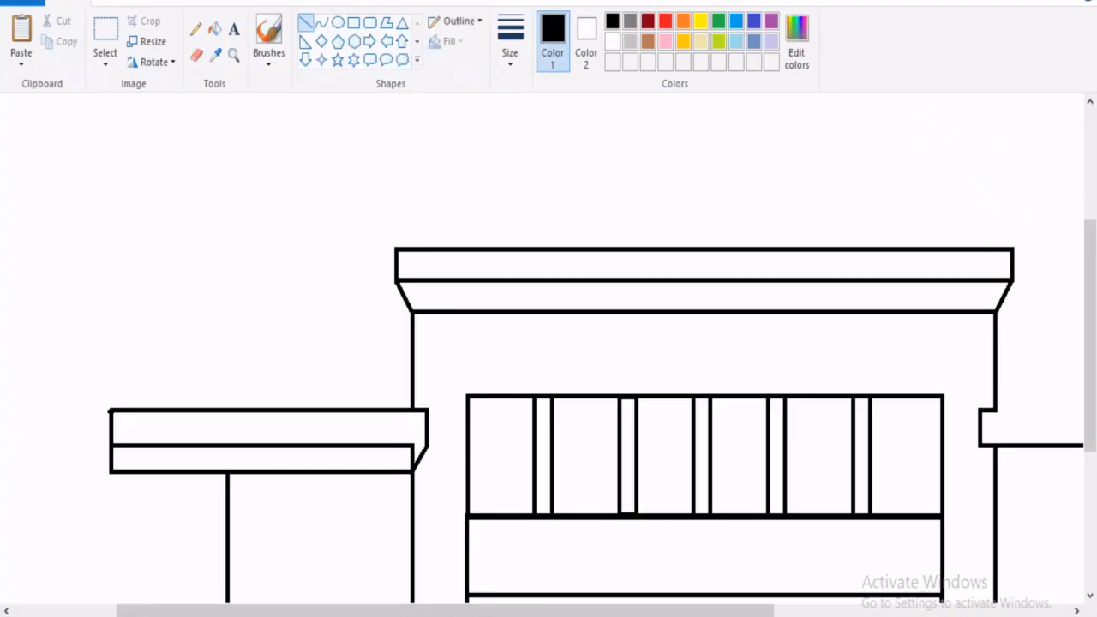
{"action": "left_click_drag", "start_coordinate": [425, 413], "coordinate": [413, 445]}
{"action": "key", "text": "Escape"}
Mark a dot above the left roof strip's outer end, then try a large rectangle starting from it and undo the rectangle
{"action": "mouse_move", "coordinate": [294, 612]}
{"action": "mouse_move", "coordinate": [111, 200]}
{"action": "left_mouse_down"}
{"action": "mouse_move", "coordinate": [385, 289]}
{"action": "mouse_move", "coordinate": [111, 200]}
{"action": "left_mouse_up"}
{"action": "left_click", "coordinate": [354, 22]}
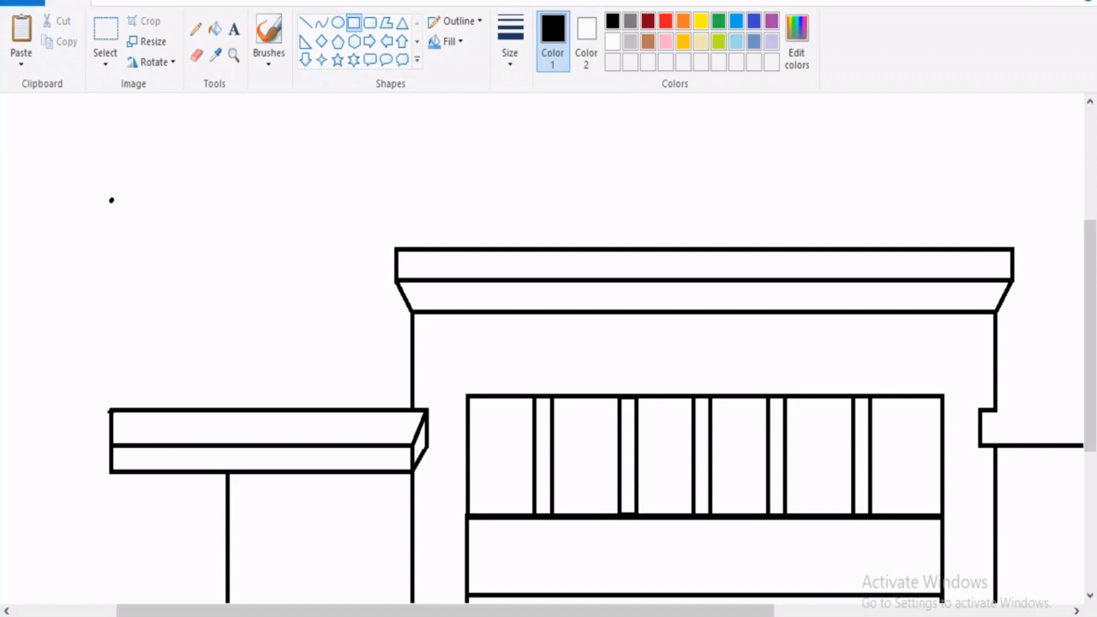
{"action": "mouse_move", "coordinate": [111, 201]}
{"action": "left_mouse_down"}
{"action": "mouse_move", "coordinate": [280, 223]}
{"action": "mouse_move", "coordinate": [897, 257]}
{"action": "mouse_move", "coordinate": [1082, 302]}
{"action": "mouse_move", "coordinate": [1045, 410]}
{"action": "left_mouse_up"}
{"action": "key", "text": "ctrl+z"}
Copy the left wing's roof strip, flip the copy horizontally and place it over the right wing against the notch
{"action": "left_click", "coordinate": [234, 55]}
{"action": "right_click", "coordinate": [657, 354]}
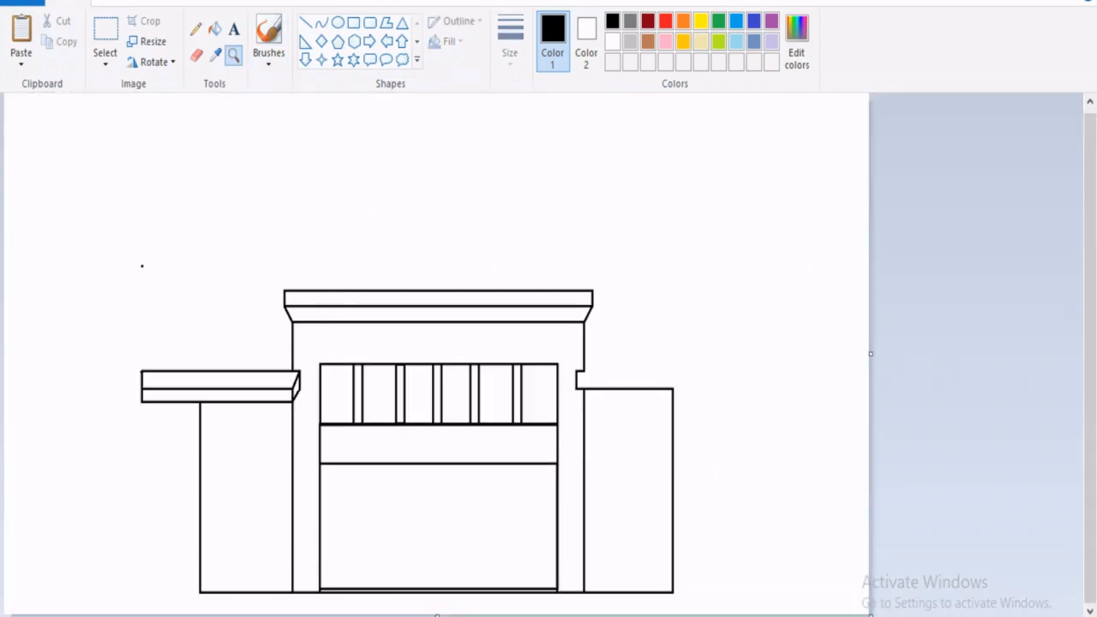
{"action": "left_click", "coordinate": [106, 32]}
{"action": "left_click_drag", "start_coordinate": [126, 346], "coordinate": [311, 409]}
{"action": "left_click", "coordinate": [60, 41]}
{"action": "left_click", "coordinate": [21, 33]}
{"action": "left_click_drag", "start_coordinate": [96, 125], "coordinate": [653, 385]}
{"action": "left_click", "coordinate": [154, 61]}
{"action": "left_click", "coordinate": [181, 166]}
{"action": "key", "text": "Right"}
{"action": "key", "text": "Right"}
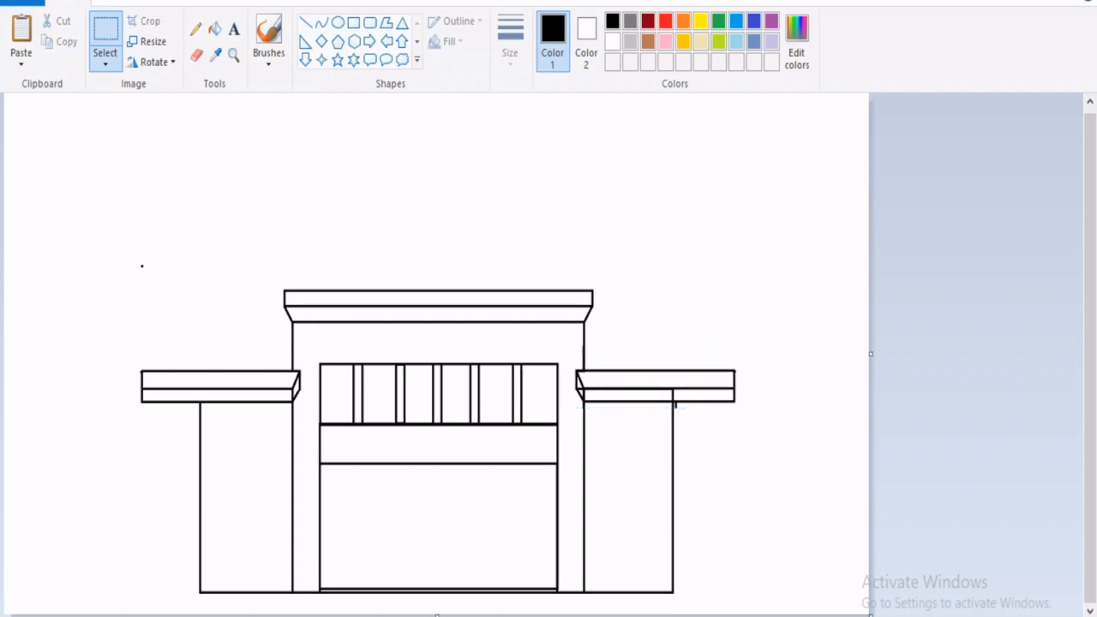
Erase the stray mark beneath the right wing's roof strip, beside the wing's outer wall
{"action": "left_click", "coordinate": [233, 54]}
{"action": "left_click", "coordinate": [600, 421]}
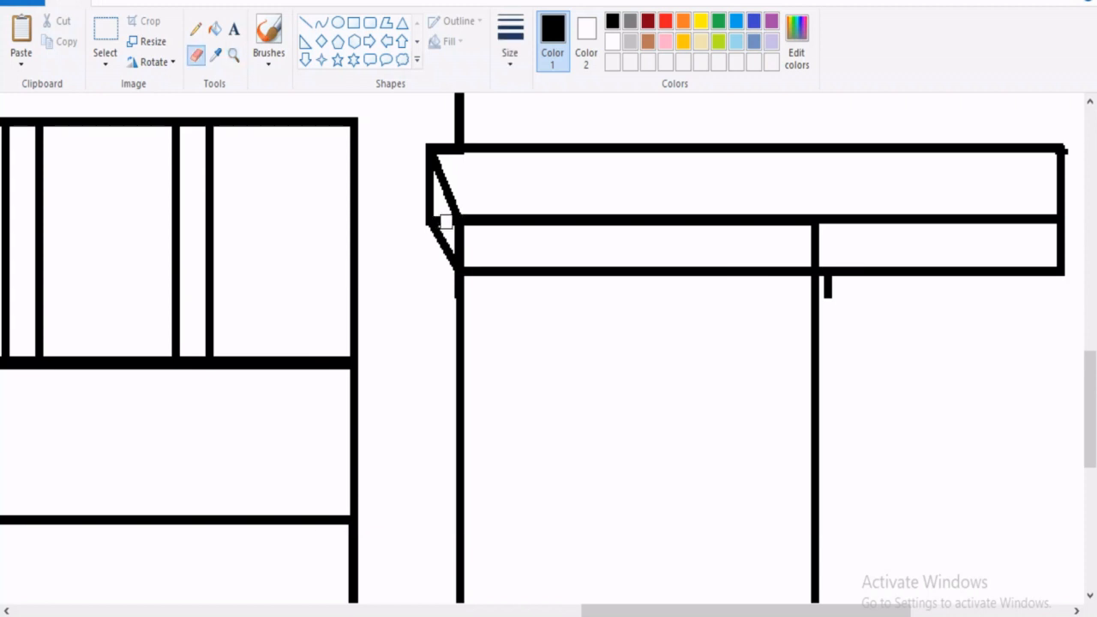
{"action": "left_click_drag", "start_coordinate": [831, 299], "coordinate": [829, 282]}
{"action": "left_click", "coordinate": [233, 56]}
{"action": "right_click", "coordinate": [374, 268]}
{"action": "right_click", "coordinate": [373, 268]}
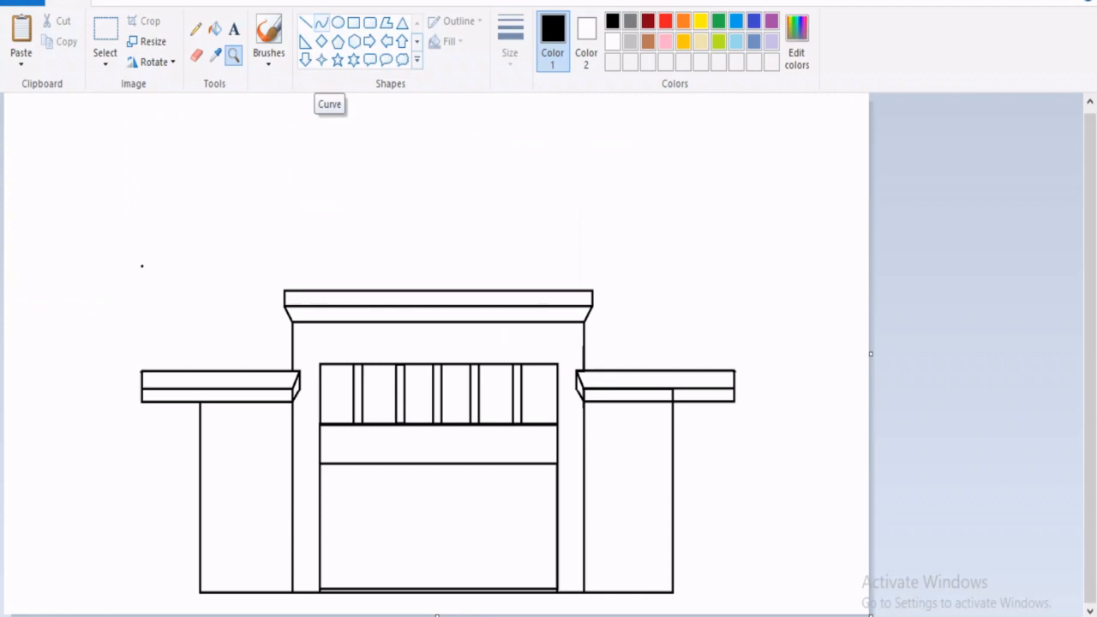
{"action": "right_click", "coordinate": [360, 193]}
{"action": "left_click", "coordinate": [361, 193]}
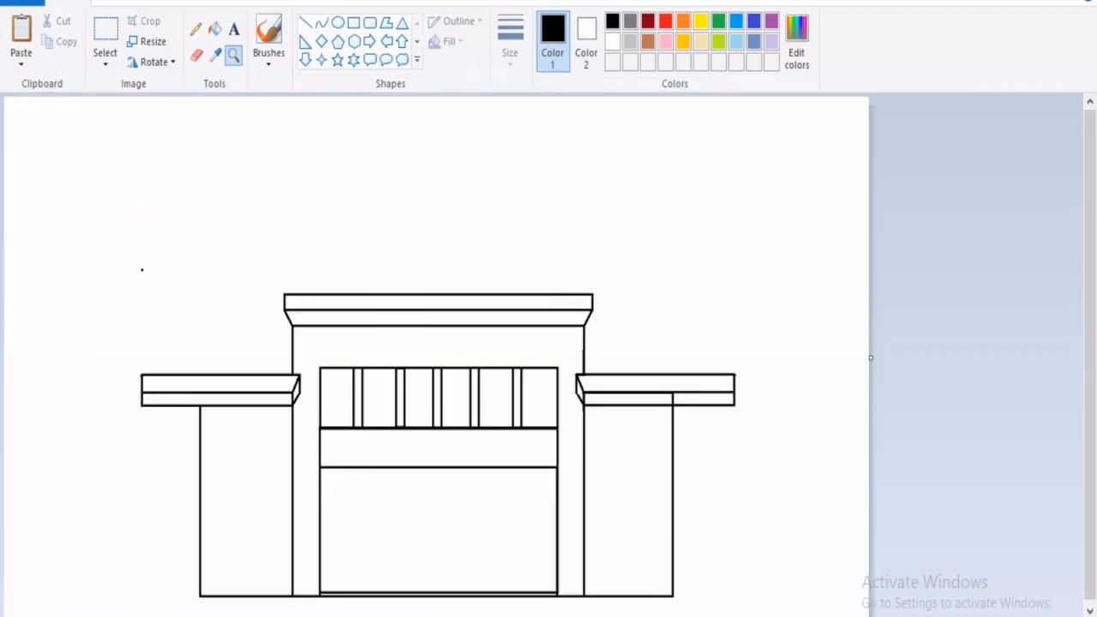
Draw a large rectangle from the dot's height down to the wing roof strips, spanning both strips' outer ends
{"action": "left_click", "coordinate": [354, 22]}
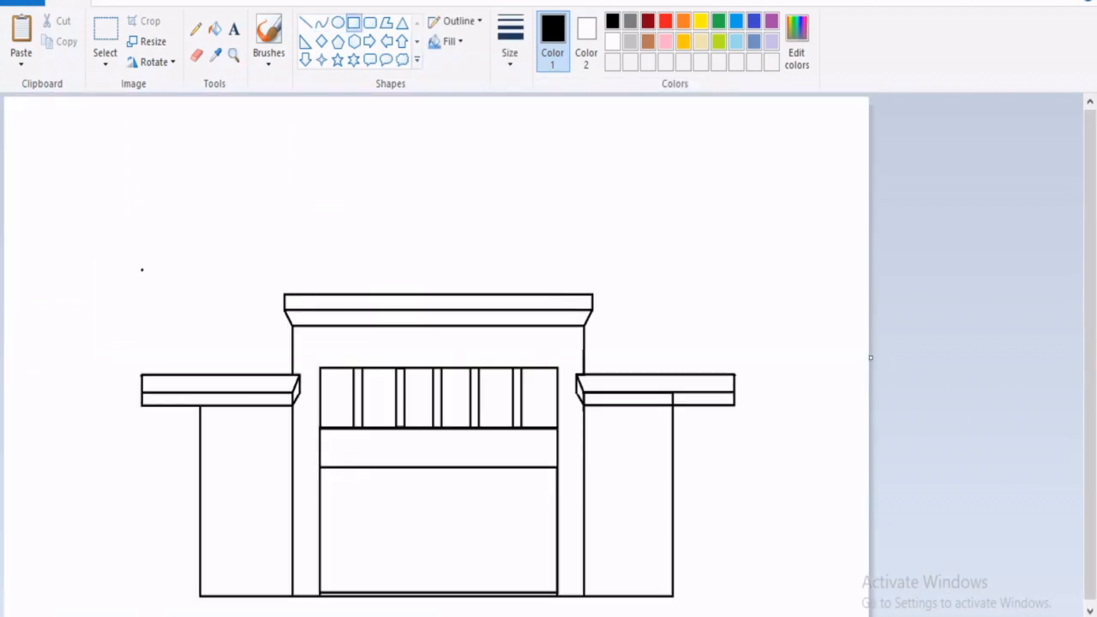
{"action": "left_click_drag", "start_coordinate": [186, 271], "coordinate": [735, 373]}
{"action": "left_click_drag", "start_coordinate": [439, 271], "coordinate": [439, 266]}
{"action": "left_click", "coordinate": [463, 197]}
Draw mirrored slanted lines from the rectangle's two lower corners inward to its top edge, following the reference photo
{"action": "left_click", "coordinate": [306, 23]}
{"action": "mouse_move", "coordinate": [296, 575]}
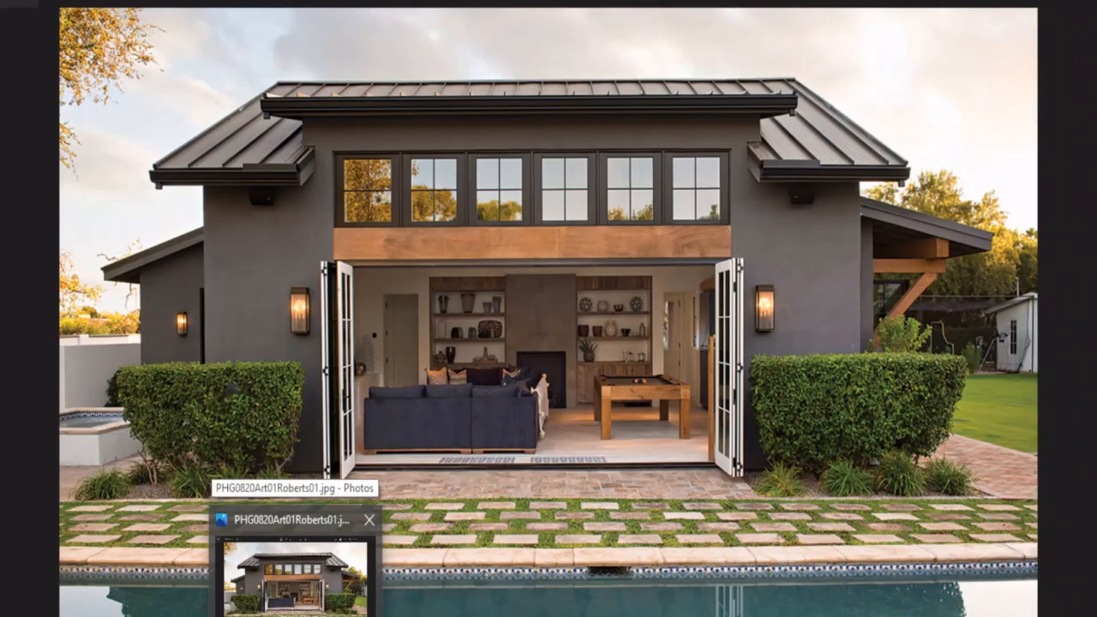
{"action": "mouse_move", "coordinate": [142, 374]}
{"action": "left_mouse_down"}
{"action": "mouse_move", "coordinate": [184, 269]}
{"action": "mouse_move", "coordinate": [210, 267]}
{"action": "left_mouse_up"}
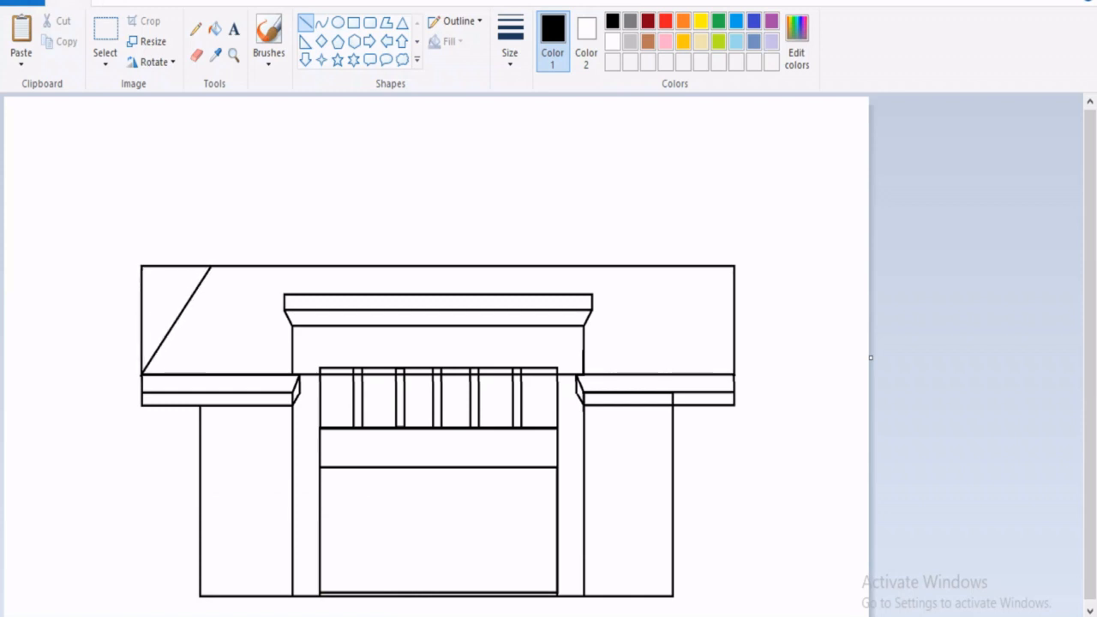
{"action": "left_click_drag", "start_coordinate": [734, 374], "coordinate": [665, 266]}
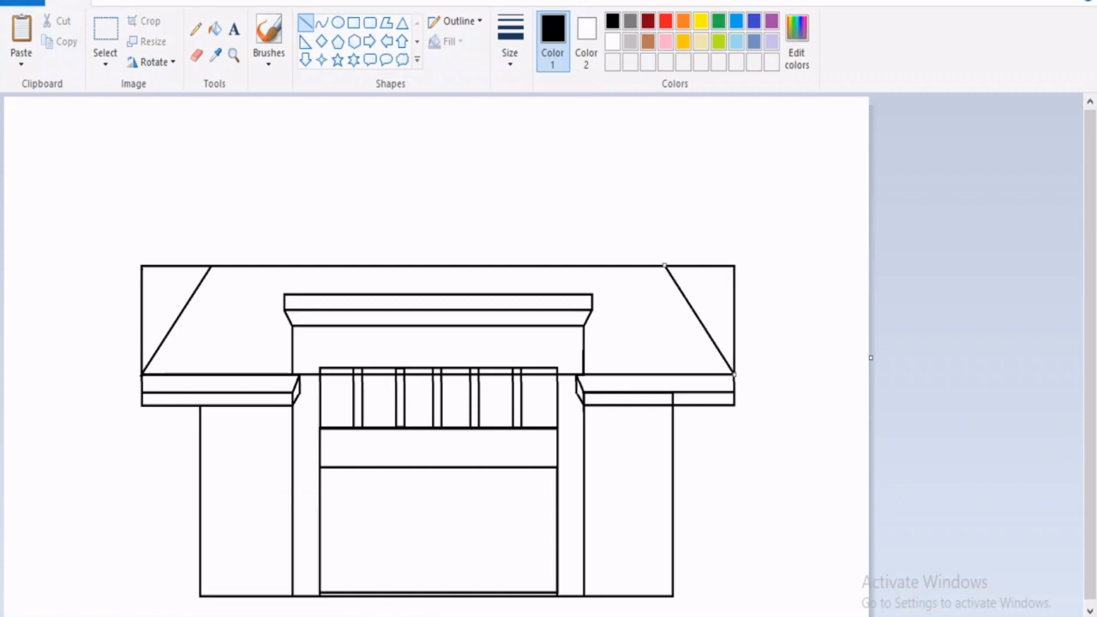
Select the left wing's outer part with its roof end and shift it inward to narrow the wing
{"action": "left_click", "coordinate": [294, 616]}
{"action": "left_click", "coordinate": [105, 36]}
{"action": "mouse_move", "coordinate": [245, 220]}
{"action": "left_mouse_down"}
{"action": "mouse_move", "coordinate": [229, 606]}
{"action": "mouse_move", "coordinate": [47, 616]}
{"action": "left_mouse_up"}
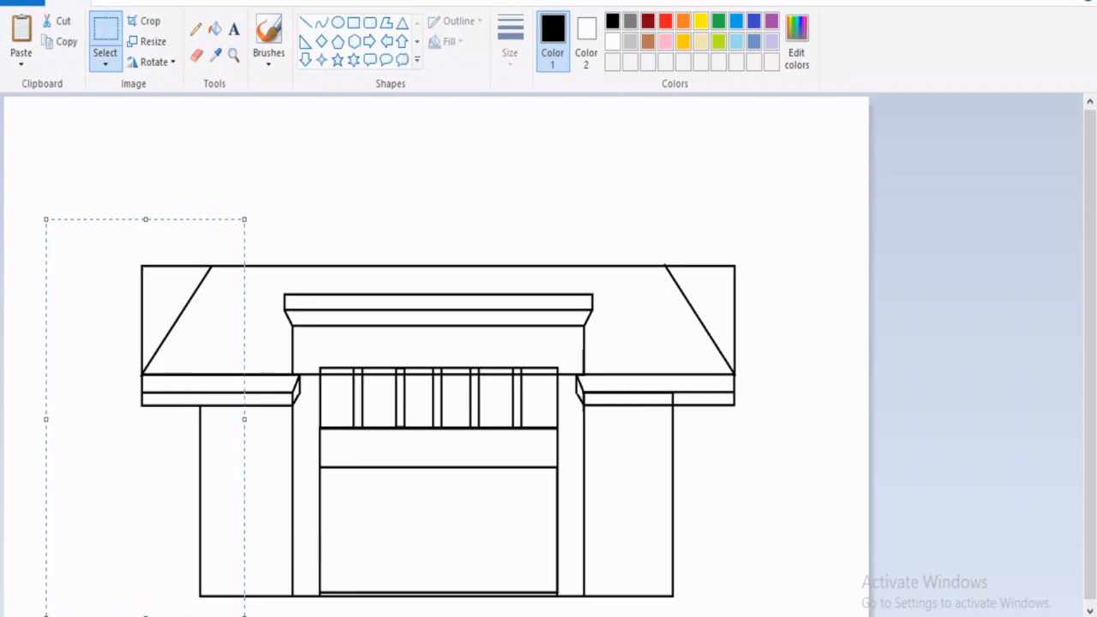
{"action": "left_click_drag", "start_coordinate": [146, 419], "coordinate": [163, 418]}
{"action": "key", "text": "Right"}
{"action": "key", "text": "Right"}
{"action": "key", "text": "Right"}
{"action": "key", "text": "Right"}
{"action": "key", "text": "Right"}
{"action": "key", "text": "Left"}
{"action": "key", "text": "Left"}
{"action": "left_click_drag", "start_coordinate": [204, 131], "coordinate": [198, 100]}
Erase the rectangle's corners outside both slanted lines, leaving a trapezoidal roof outline
{"action": "left_click", "coordinate": [196, 56]}
{"action": "left_click", "coordinate": [511, 38]}
{"action": "left_click", "coordinate": [549, 166]}
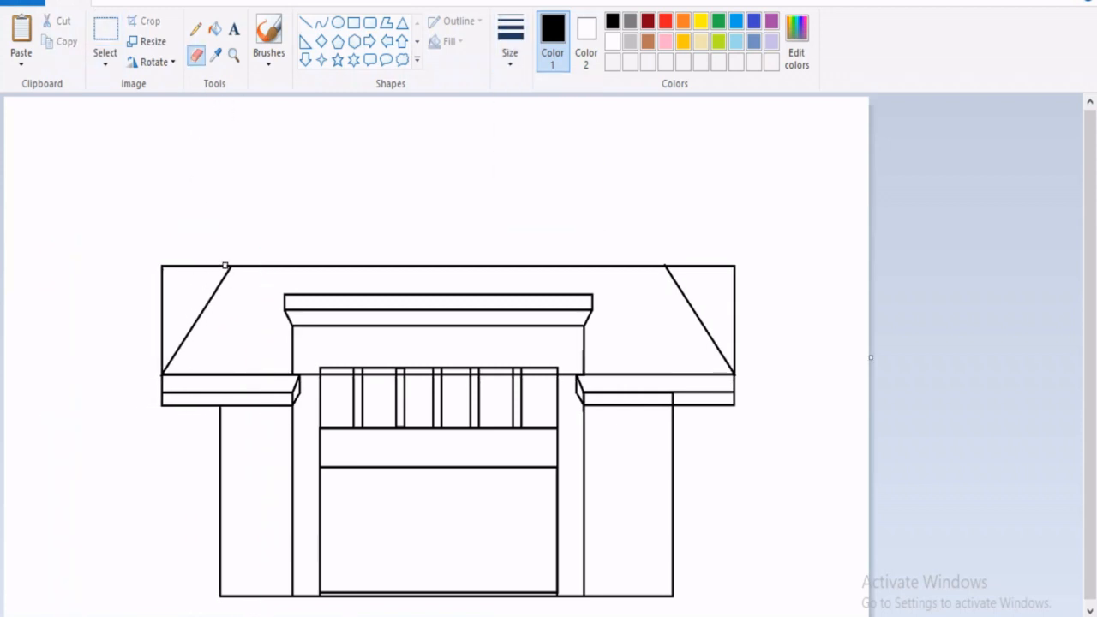
{"action": "left_click_drag", "start_coordinate": [161, 280], "coordinate": [160, 370]}
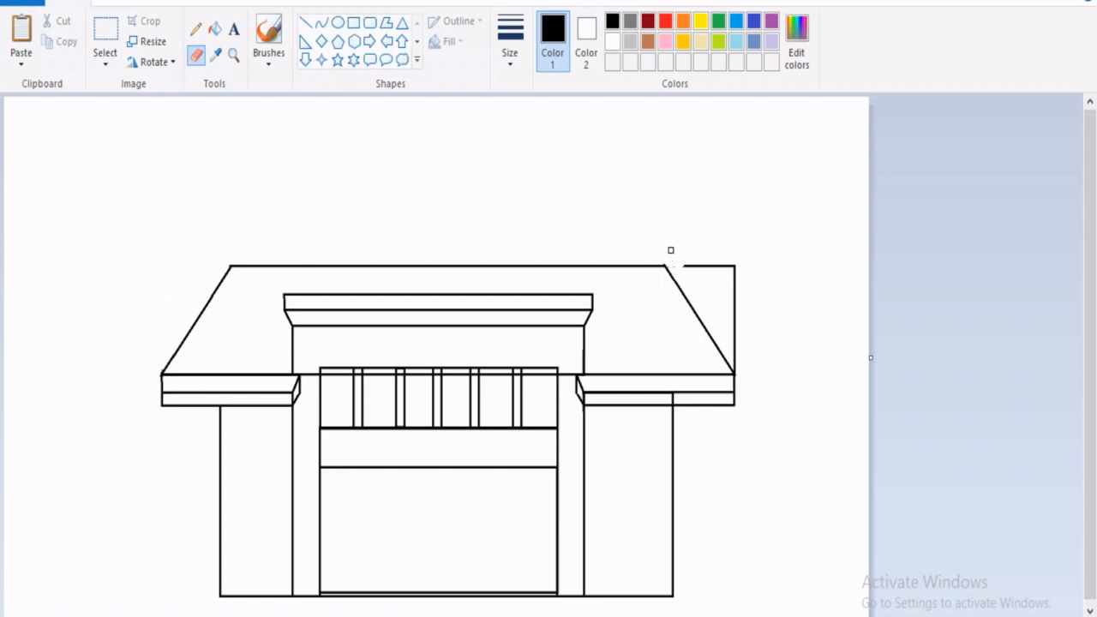
{"action": "mouse_move", "coordinate": [680, 267]}
{"action": "left_mouse_down"}
{"action": "mouse_move", "coordinate": [734, 268]}
{"action": "mouse_move", "coordinate": [735, 370]}
{"action": "mouse_move", "coordinate": [734, 296]}
{"action": "left_mouse_up"}
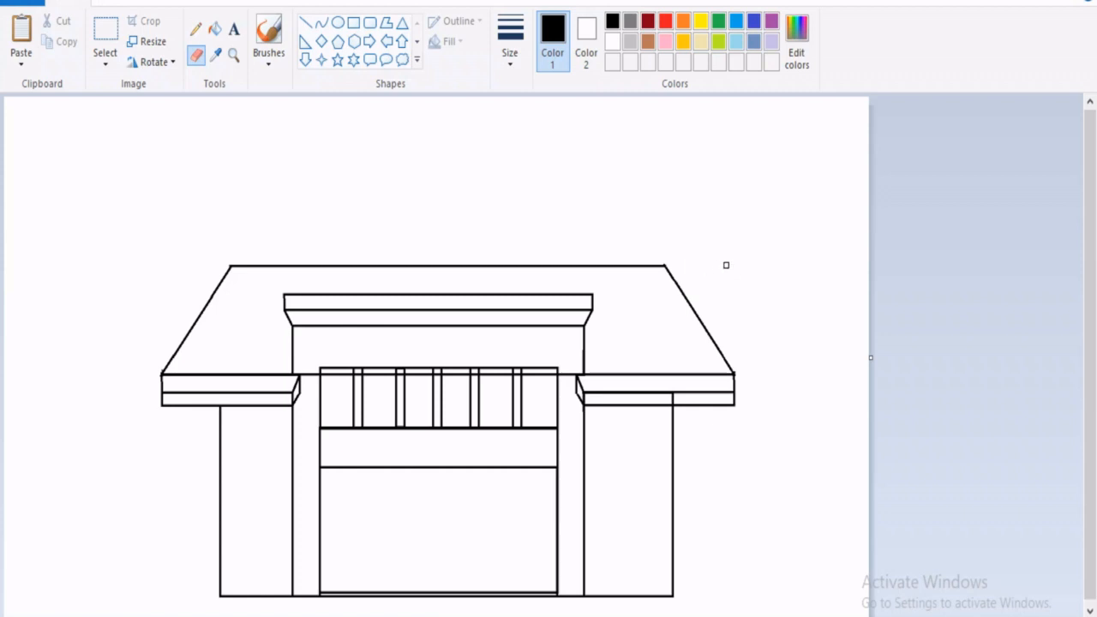
Extend both ends of the central roof's upper band outward, beyond the slanted lines beneath it
{"action": "left_click", "coordinate": [104, 34]}
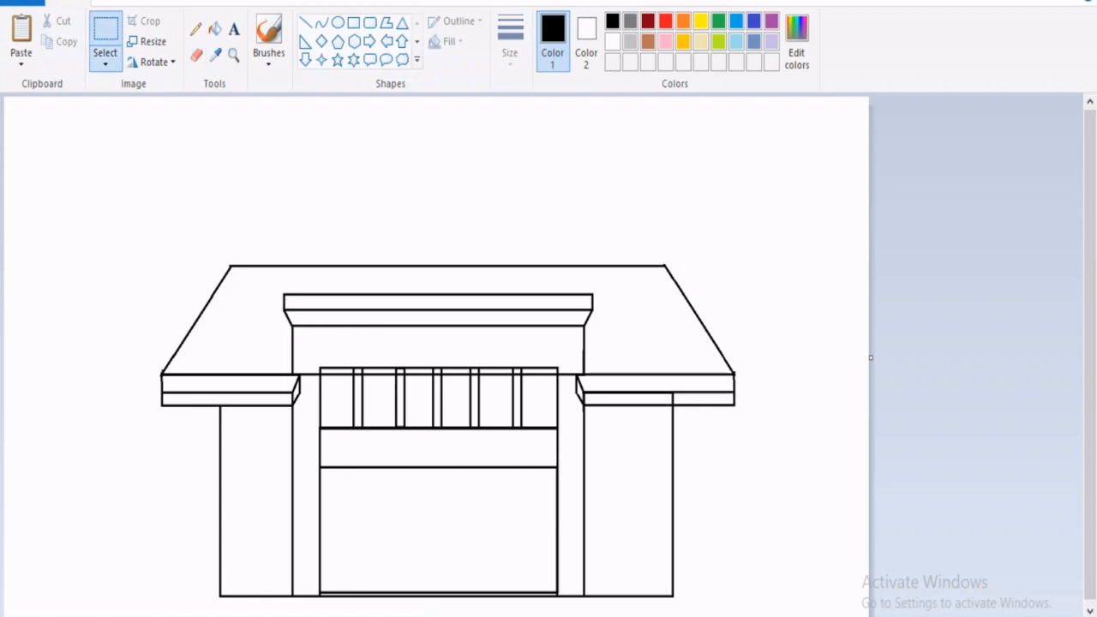
{"action": "mouse_move", "coordinate": [277, 283]}
{"action": "left_mouse_down"}
{"action": "mouse_move", "coordinate": [615, 312]}
{"action": "mouse_move", "coordinate": [630, 298]}
{"action": "mouse_move", "coordinate": [256, 298]}
{"action": "left_mouse_up"}
{"action": "left_click_drag", "start_coordinate": [629, 298], "coordinate": [634, 298]}
{"action": "key", "text": "Escape"}
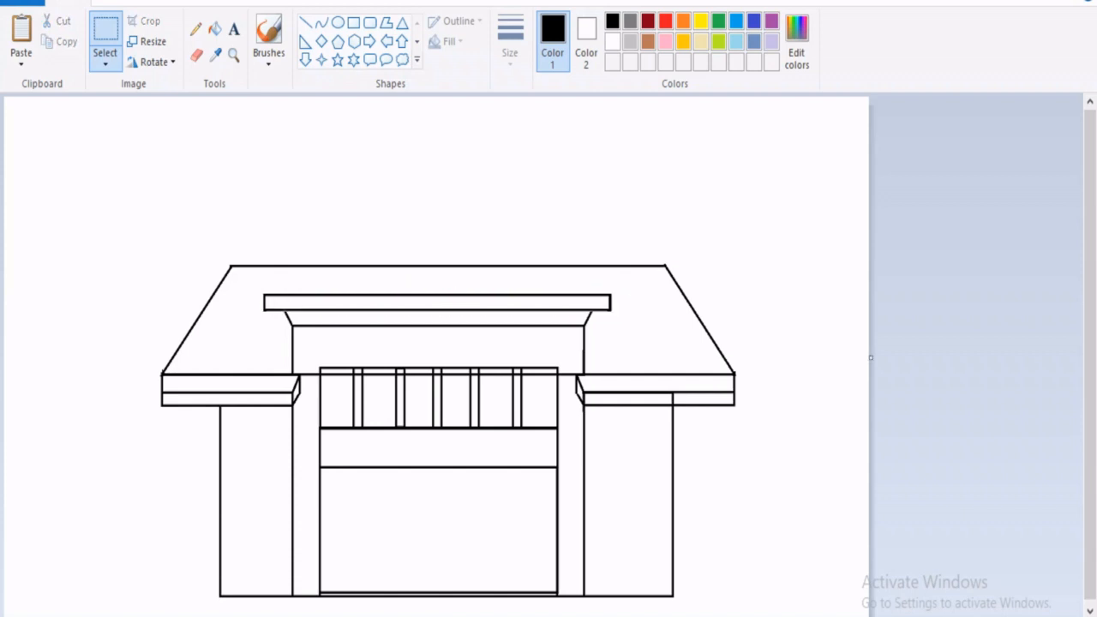
Erase the short slanted line under the left end of the central roof band
{"action": "left_click", "coordinate": [233, 55]}
{"action": "double_click", "coordinate": [459, 371]}
{"action": "right_click", "coordinate": [460, 370]}
{"action": "right_click", "coordinate": [58, 136]}
{"action": "left_click", "coordinate": [274, 306]}
{"action": "left_click", "coordinate": [652, 358]}
{"action": "left_click", "coordinate": [196, 55]}
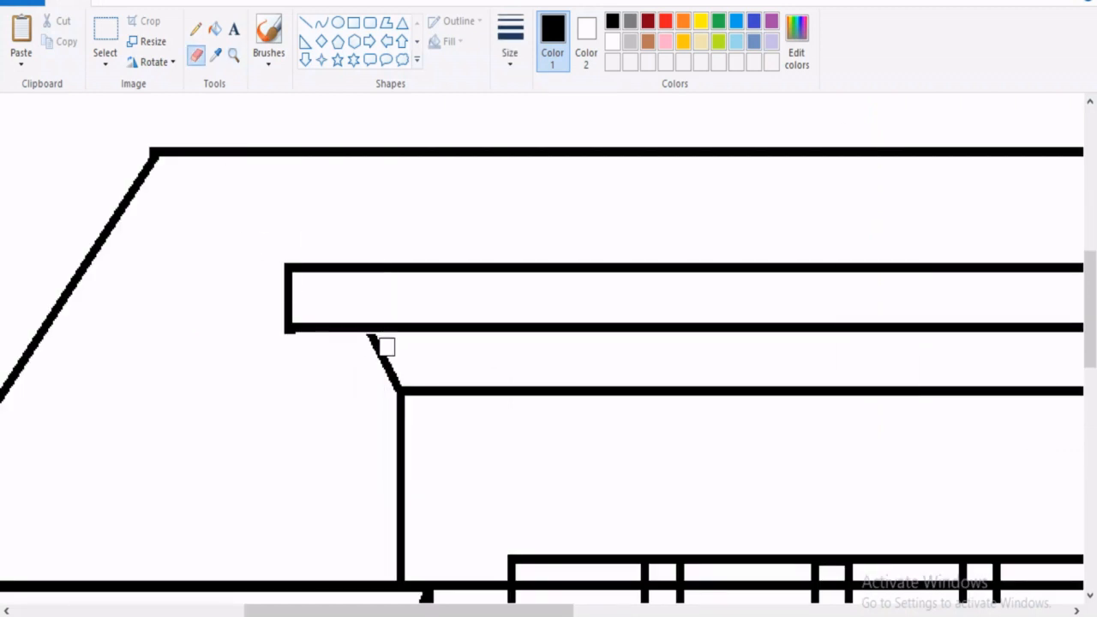
{"action": "mouse_move", "coordinate": [372, 343]}
{"action": "left_mouse_down"}
{"action": "mouse_move", "coordinate": [394, 375]}
{"action": "mouse_move", "coordinate": [386, 391]}
{"action": "left_mouse_up"}
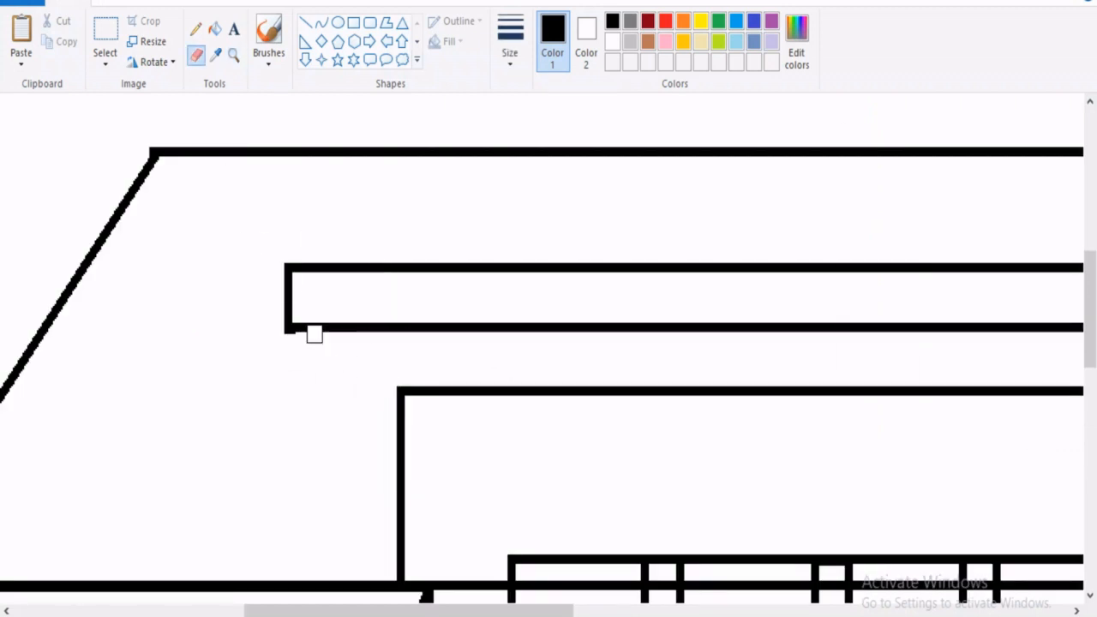
Select the right wing's outer part with its roof end and shift it inward to match the left wing
{"action": "left_click", "coordinate": [233, 54]}
{"action": "right_click", "coordinate": [555, 521]}
{"action": "left_click", "coordinate": [777, 358]}
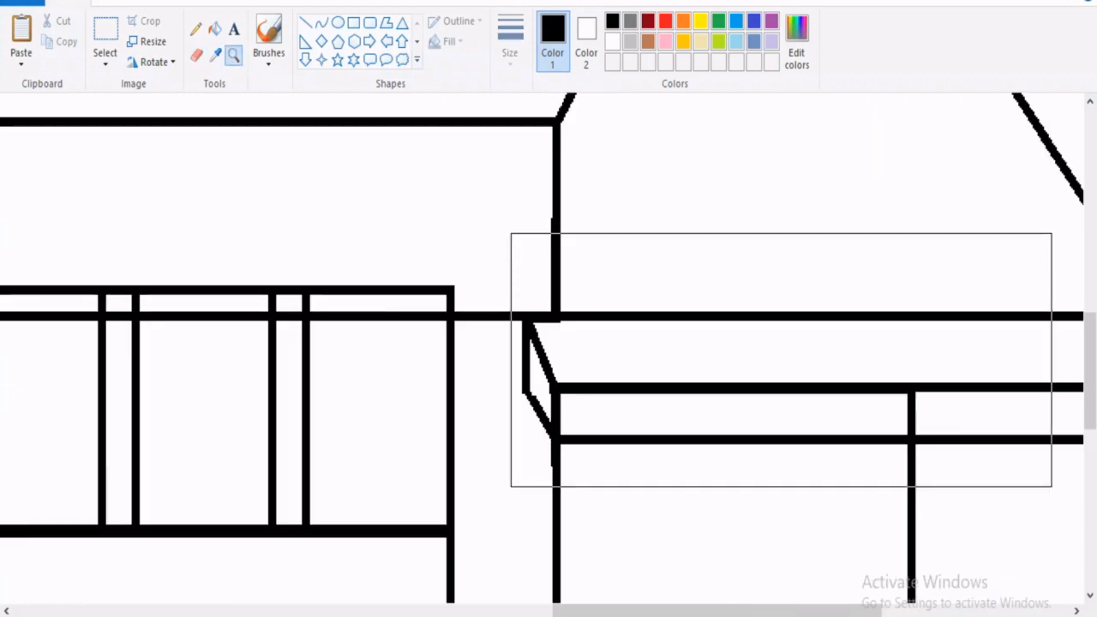
{"action": "right_click", "coordinate": [568, 368]}
{"action": "right_click", "coordinate": [568, 368]}
{"action": "left_click", "coordinate": [105, 31]}
{"action": "mouse_move", "coordinate": [631, 240]}
{"action": "left_mouse_down"}
{"action": "mouse_move", "coordinate": [651, 375]}
{"action": "mouse_move", "coordinate": [836, 469]}
{"action": "left_mouse_up"}
{"action": "left_click_drag", "start_coordinate": [755, 360], "coordinate": [747, 360]}
{"action": "key", "text": "Right"}
{"action": "key", "text": "Right"}
{"action": "key", "text": "Right"}
{"action": "key", "text": "Right"}
{"action": "key", "text": "Right"}
{"action": "key", "text": "Right"}
{"action": "key", "text": "Right"}
{"action": "key", "text": "Right"}
{"action": "key", "text": "Escape"}
{"action": "left_click_drag", "start_coordinate": [702, 614], "coordinate": [746, 597]}
{"action": "key", "text": "Left"}
{"action": "key", "text": "Left"}
{"action": "key", "text": "Left"}
{"action": "key", "text": "Left"}
{"action": "key", "text": "Left"}
{"action": "key", "text": "Left"}
{"action": "key", "text": "Left"}
{"action": "key", "text": "Left"}
{"action": "key", "text": "Left"}
{"action": "key", "text": "Left"}
{"action": "key", "text": "Left"}
{"action": "key", "text": "Left"}
{"action": "key", "text": "Left"}
{"action": "key", "text": "Left"}
{"action": "key", "text": "Left"}
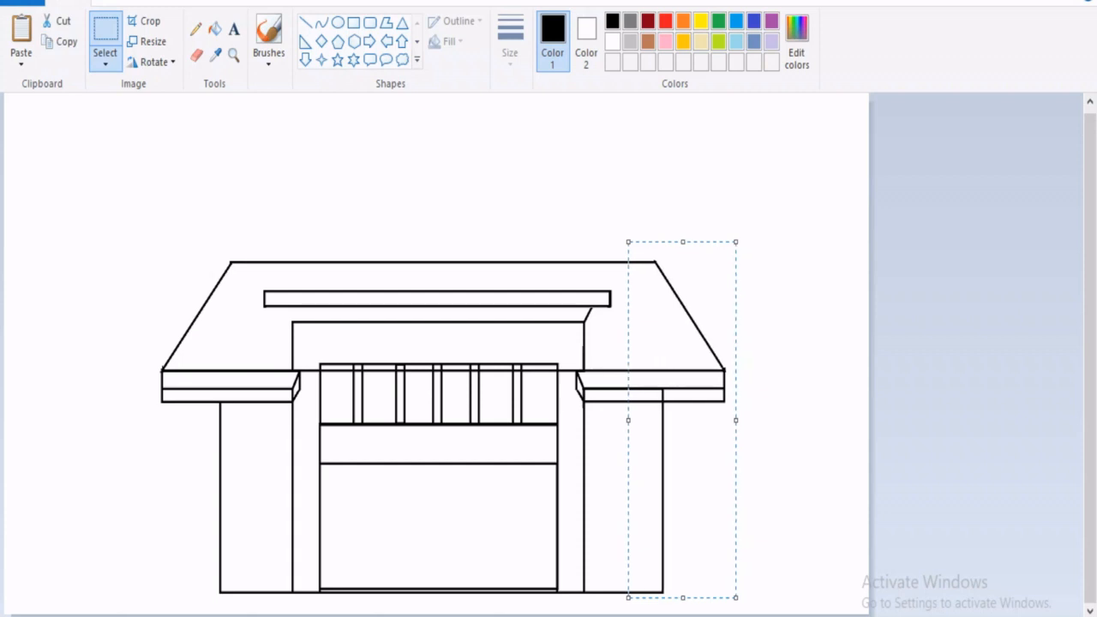
Replace the short slant under the central roof band's right end with a line from the wall corner to the band's end
{"action": "left_click", "coordinate": [233, 55]}
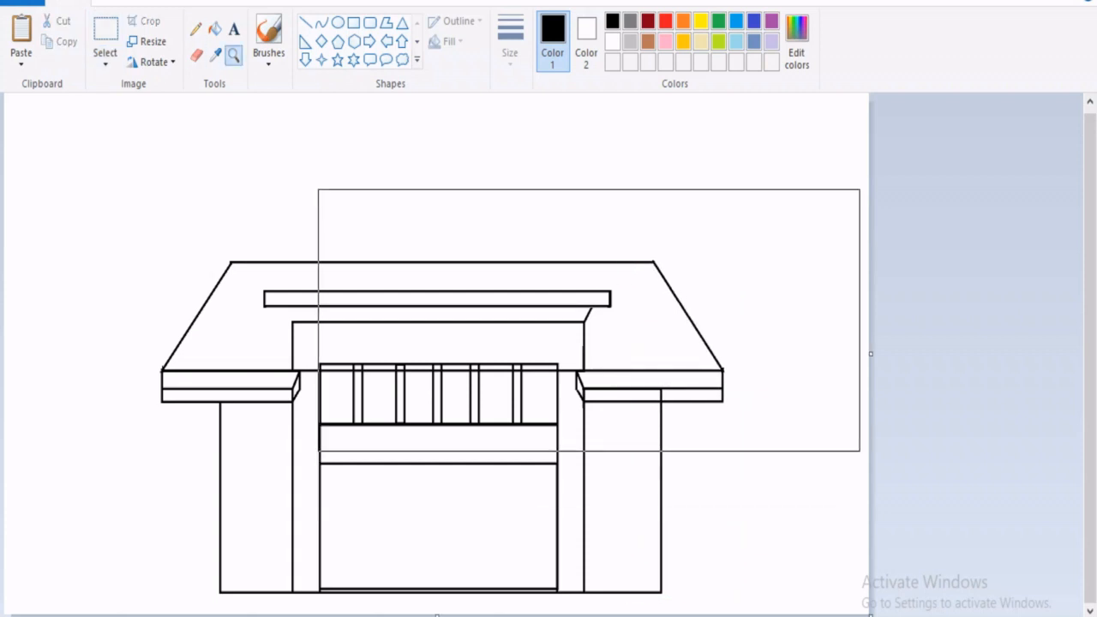
{"action": "left_click", "coordinate": [591, 319]}
{"action": "left_click", "coordinate": [196, 55]}
{"action": "mouse_move", "coordinate": [463, 388]}
{"action": "left_mouse_down"}
{"action": "mouse_move", "coordinate": [423, 419]}
{"action": "mouse_move", "coordinate": [463, 431]}
{"action": "mouse_move", "coordinate": [542, 376]}
{"action": "left_mouse_up"}
{"action": "left_click", "coordinate": [305, 23]}
{"action": "left_click", "coordinate": [233, 55]}
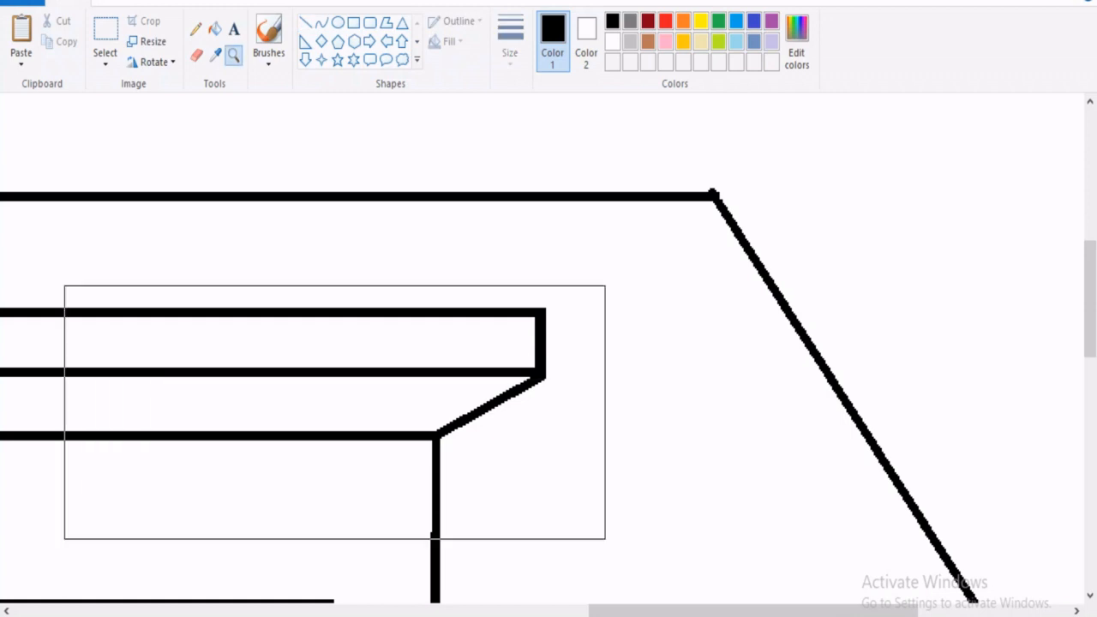
{"action": "right_click", "coordinate": [334, 412]}
{"action": "right_click", "coordinate": [335, 412]}
Draw a slanted line from the central roof band's lower left corner to the wall corner beneath it
{"action": "left_click", "coordinate": [266, 324]}
{"action": "left_click", "coordinate": [265, 325]}
{"action": "right_click", "coordinate": [1049, 342]}
{"action": "left_click", "coordinate": [560, 281]}
{"action": "left_click", "coordinate": [305, 22]}
{"action": "left_click_drag", "start_coordinate": [472, 232], "coordinate": [583, 294]}
{"action": "left_click", "coordinate": [234, 56]}
{"action": "right_click", "coordinate": [962, 461]}
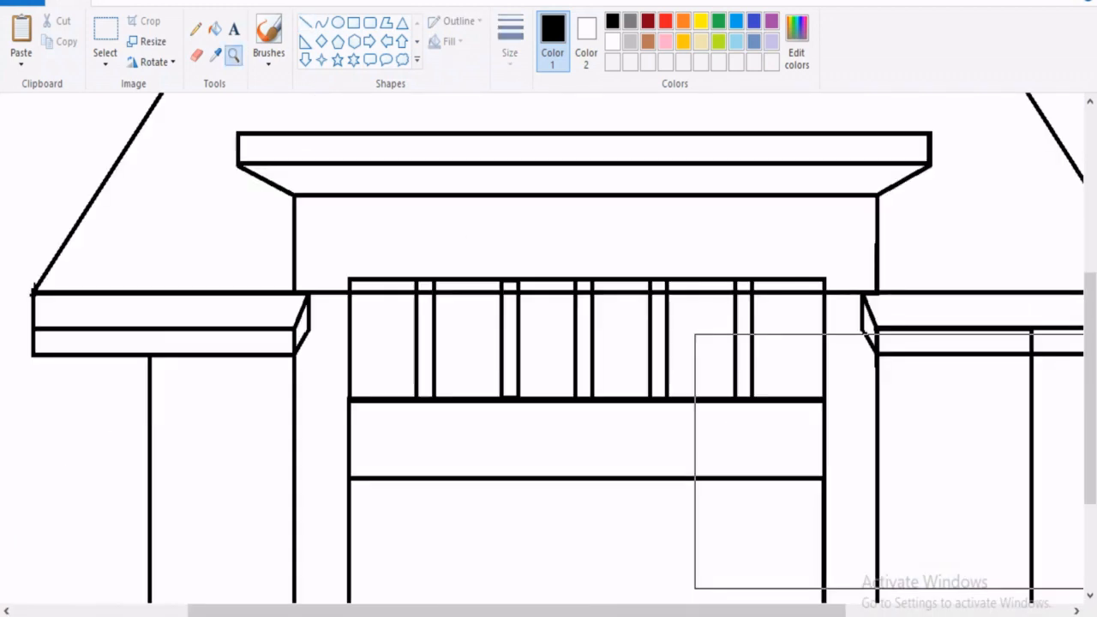
{"action": "right_click", "coordinate": [571, 290]}
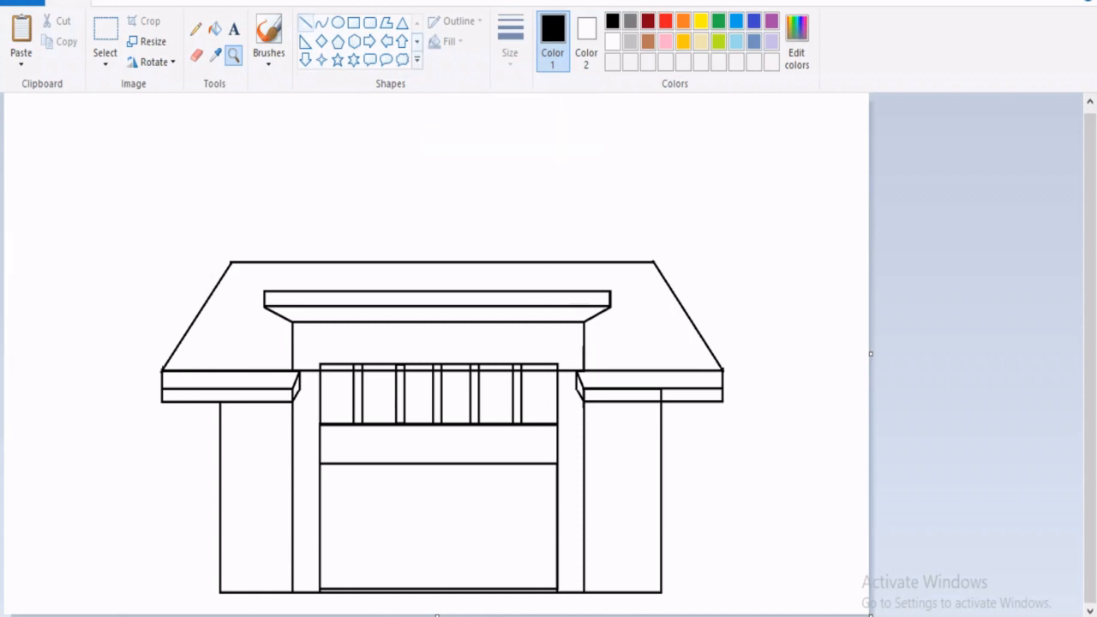
Draw a shallower slanted line inside each end of the main roof, from the eave corner to the ridge
{"action": "left_click", "coordinate": [305, 22]}
{"action": "left_click_drag", "start_coordinate": [163, 369], "coordinate": [245, 262]}
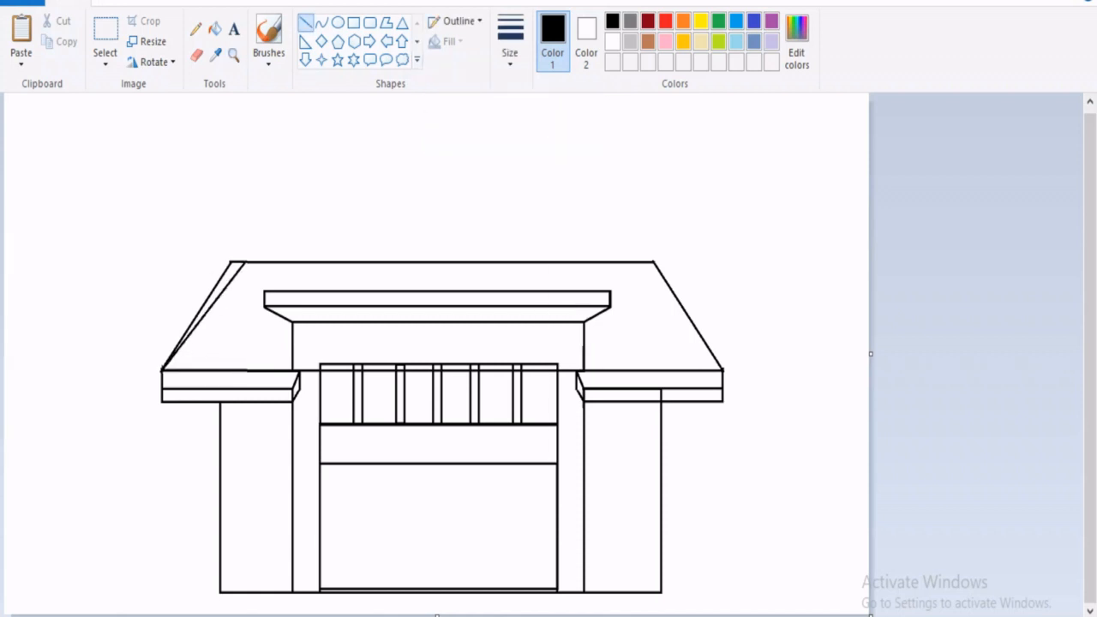
{"action": "left_click_drag", "start_coordinate": [723, 370], "coordinate": [641, 261]}
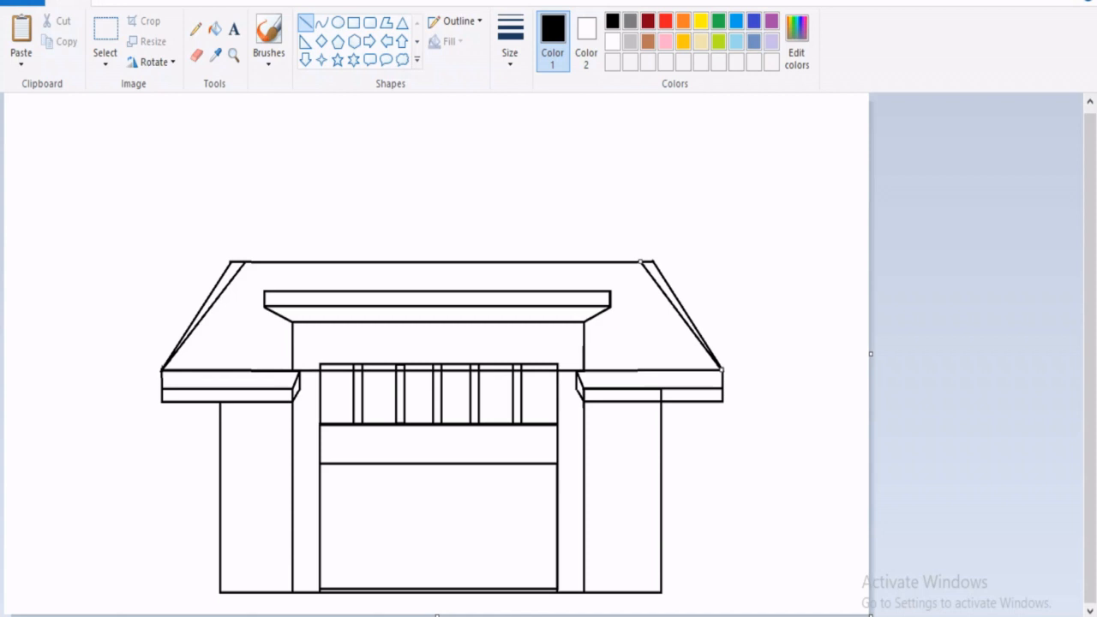
Erase the old outer slant at the main roof's left end and redraw the remaining slanted edge thicker
{"action": "left_click", "coordinate": [196, 54]}
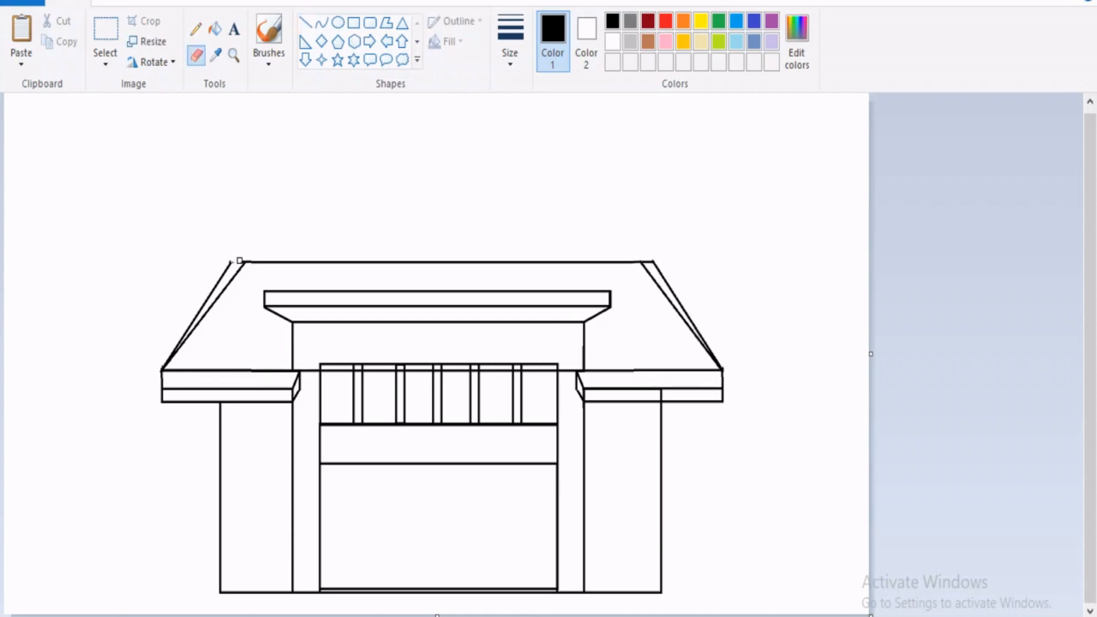
{"action": "left_click", "coordinate": [233, 55]}
{"action": "left_click", "coordinate": [214, 300]}
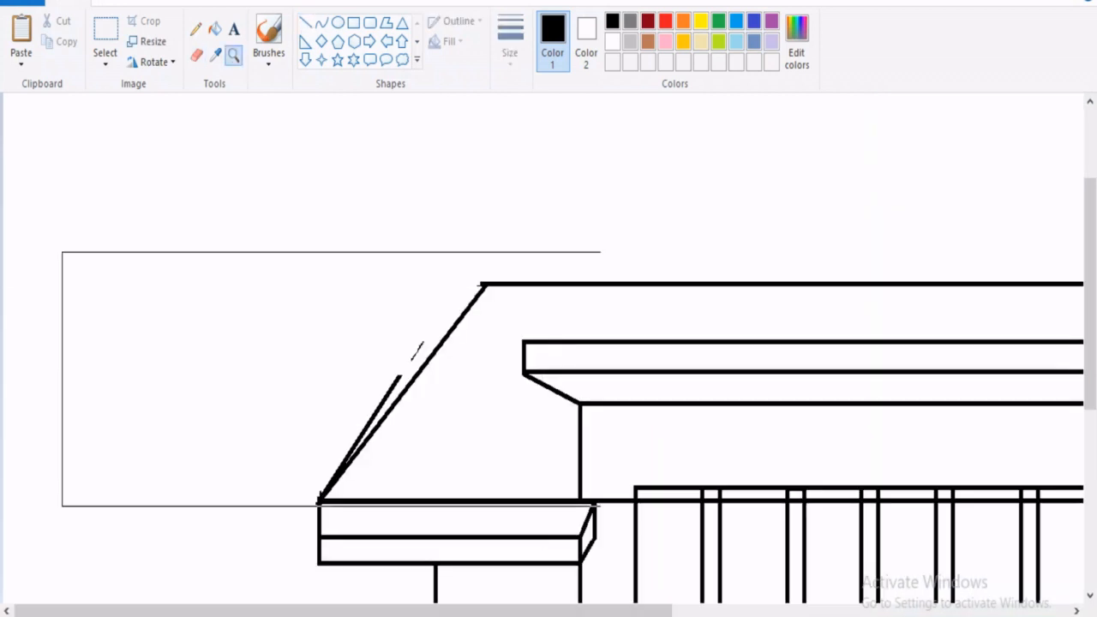
{"action": "left_click", "coordinate": [389, 390]}
{"action": "left_click", "coordinate": [196, 54]}
{"action": "left_click_drag", "start_coordinate": [613, 260], "coordinate": [605, 287]}
{"action": "left_click_drag", "start_coordinate": [731, 125], "coordinate": [731, 136]}
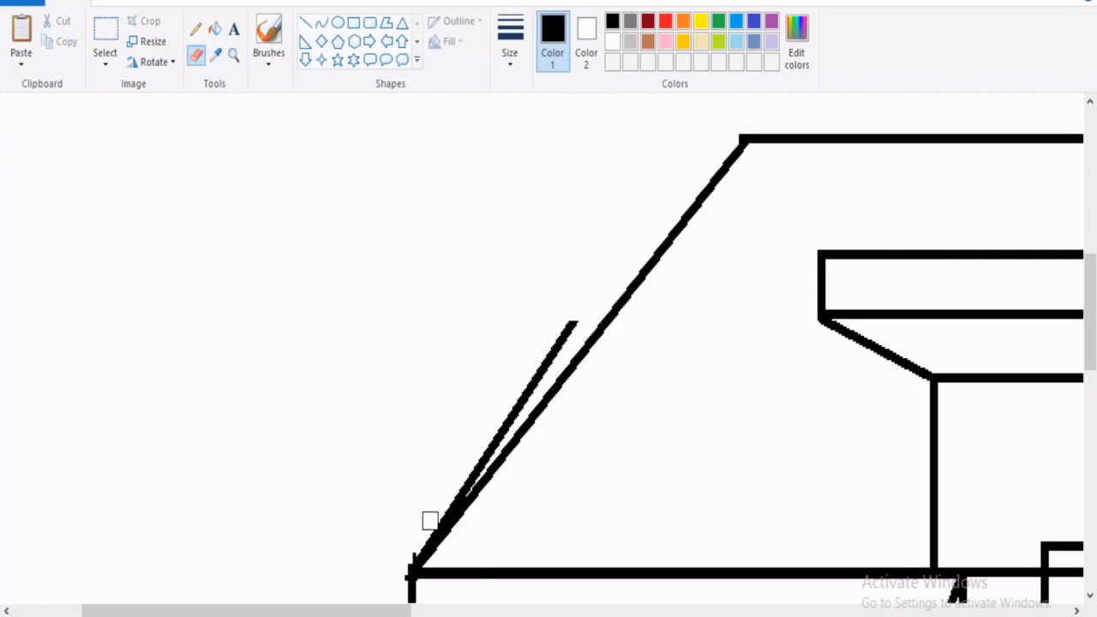
{"action": "left_click_drag", "start_coordinate": [419, 534], "coordinate": [573, 319]}
{"action": "left_click", "coordinate": [306, 23]}
{"action": "mouse_move", "coordinate": [409, 571]}
{"action": "left_mouse_down"}
{"action": "mouse_move", "coordinate": [752, 127]}
{"action": "mouse_move", "coordinate": [744, 138]}
{"action": "left_mouse_up"}
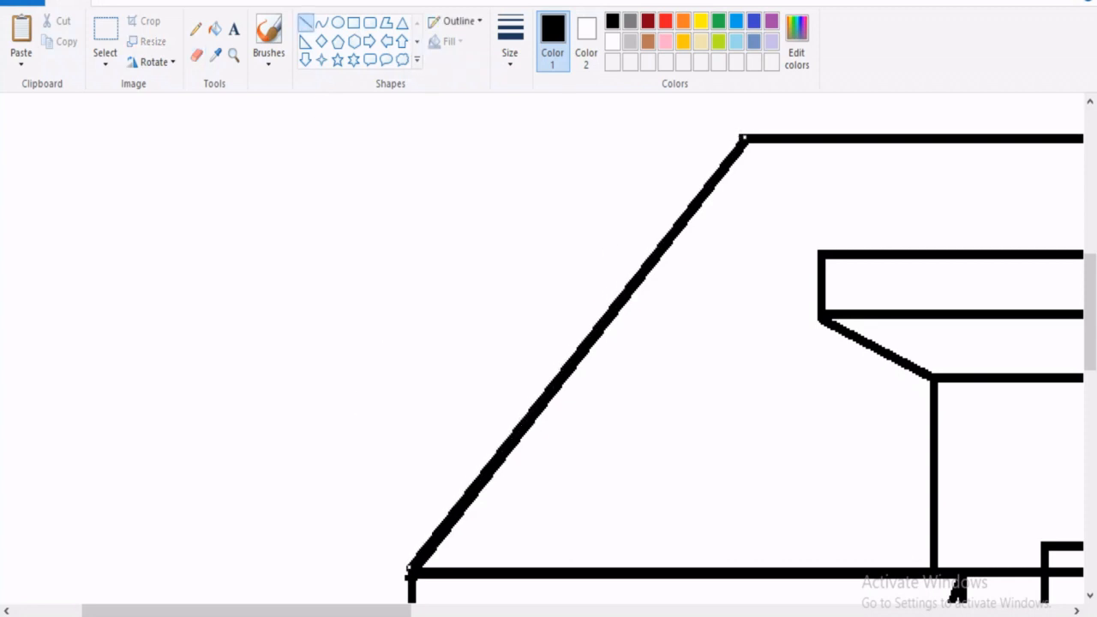
{"action": "left_click", "coordinate": [234, 55]}
{"action": "right_click", "coordinate": [1057, 415]}
{"action": "right_click", "coordinate": [935, 416]}
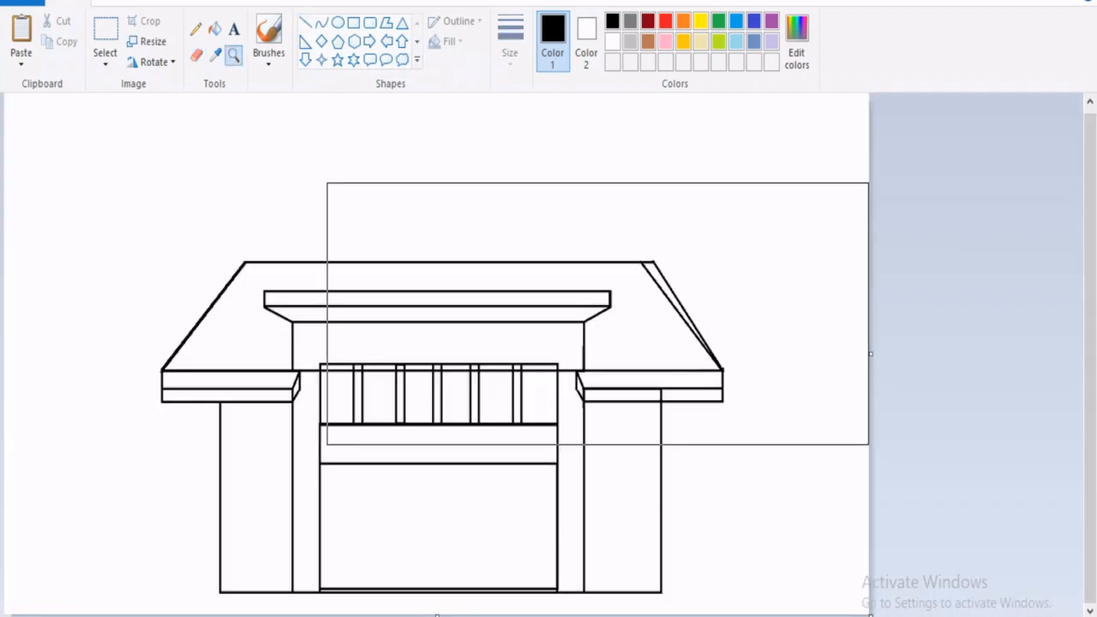
Erase the old outer slant at the main roof's right end and redraw the remaining slanted edge thicker
{"action": "left_click", "coordinate": [596, 312]}
{"action": "left_click", "coordinate": [779, 290]}
{"action": "left_click", "coordinate": [196, 55]}
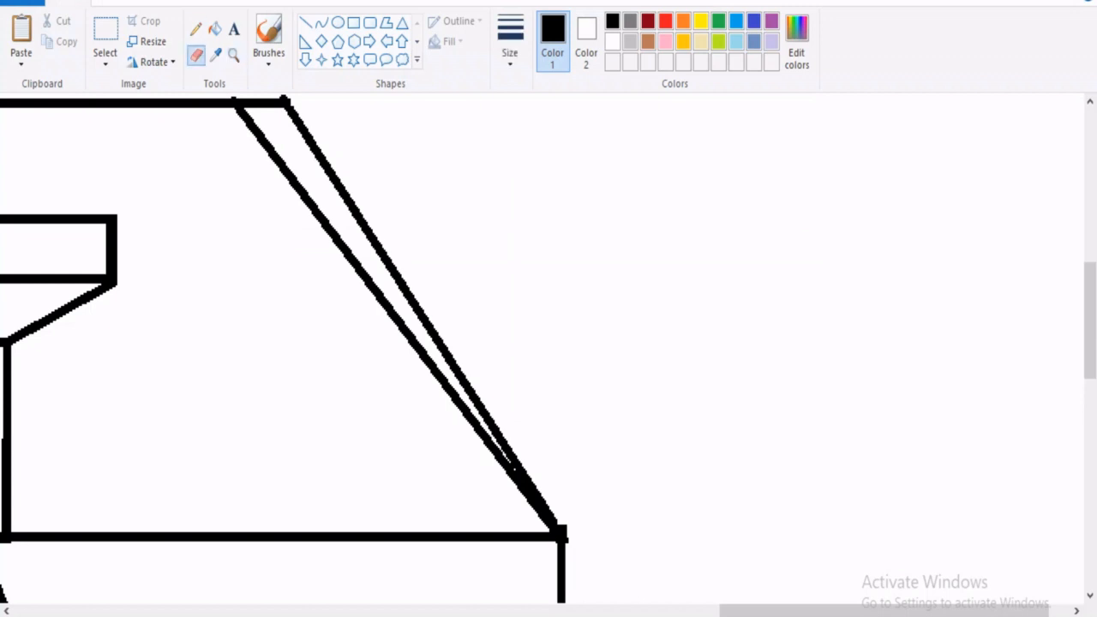
{"action": "left_click_drag", "start_coordinate": [279, 100], "coordinate": [329, 259]}
{"action": "key", "text": "ctrl+z"}
{"action": "mouse_move", "coordinate": [249, 100]}
{"action": "left_mouse_down"}
{"action": "mouse_move", "coordinate": [338, 177]}
{"action": "mouse_move", "coordinate": [385, 272]}
{"action": "mouse_move", "coordinate": [450, 358]}
{"action": "left_mouse_up"}
{"action": "left_click_drag", "start_coordinate": [532, 473], "coordinate": [447, 357]}
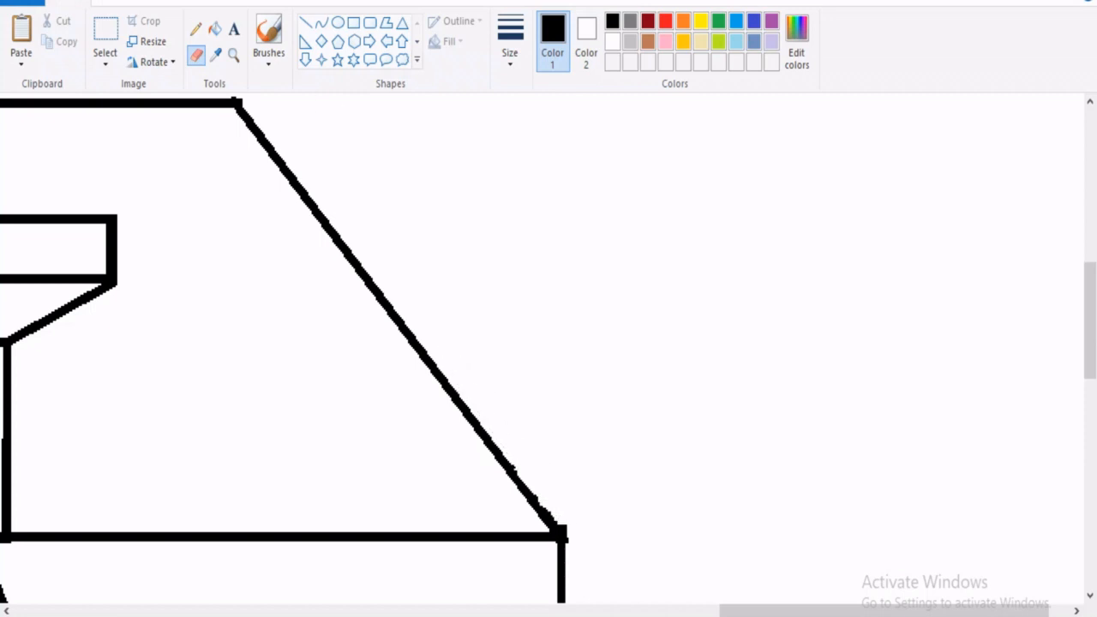
{"action": "left_click", "coordinate": [305, 22]}
{"action": "left_click_drag", "start_coordinate": [240, 102], "coordinate": [559, 529]}
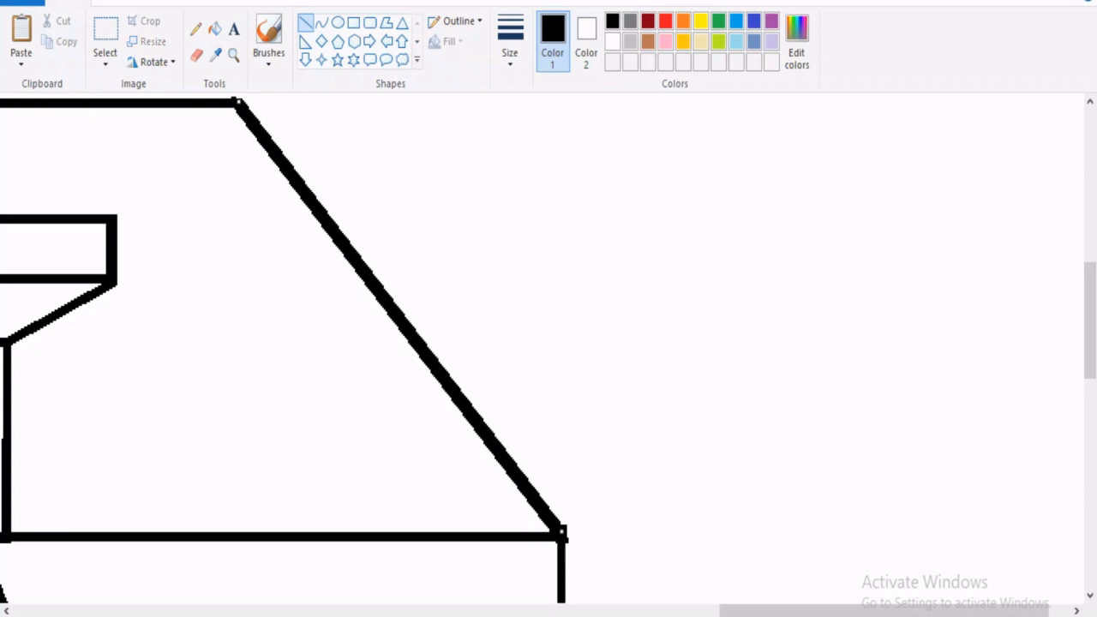
{"action": "left_click", "coordinate": [196, 54]}
{"action": "left_click", "coordinate": [233, 55]}
{"action": "right_click", "coordinate": [103, 328]}
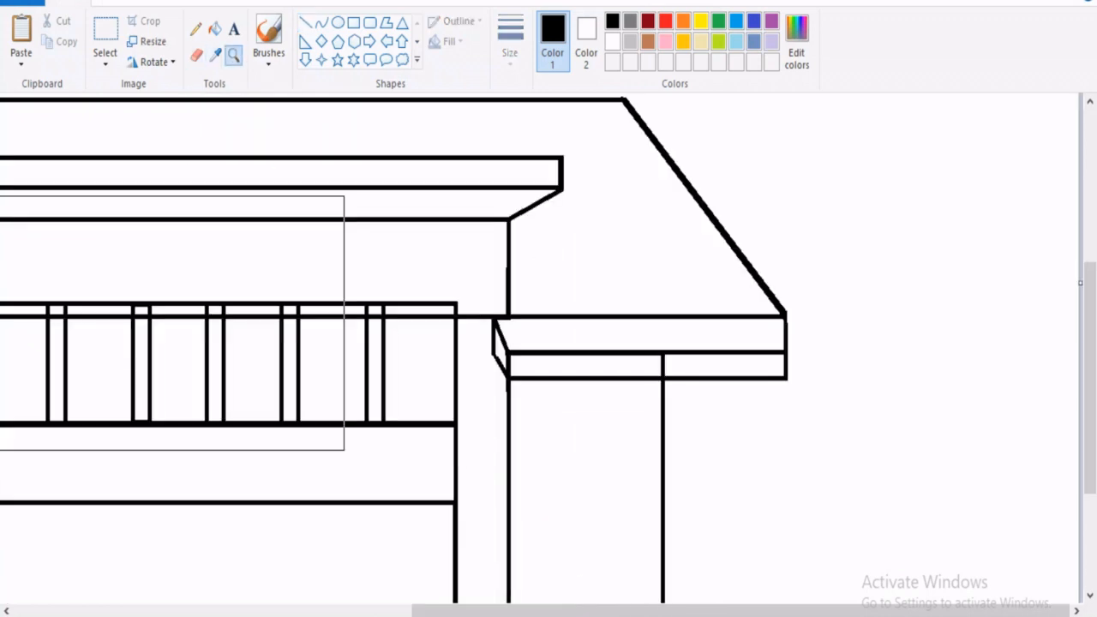
{"action": "right_click", "coordinate": [72, 323]}
Draw six short vertical ticks spaced along the top edge of the central roof band, following the reference photo
{"action": "mouse_move", "coordinate": [295, 616]}
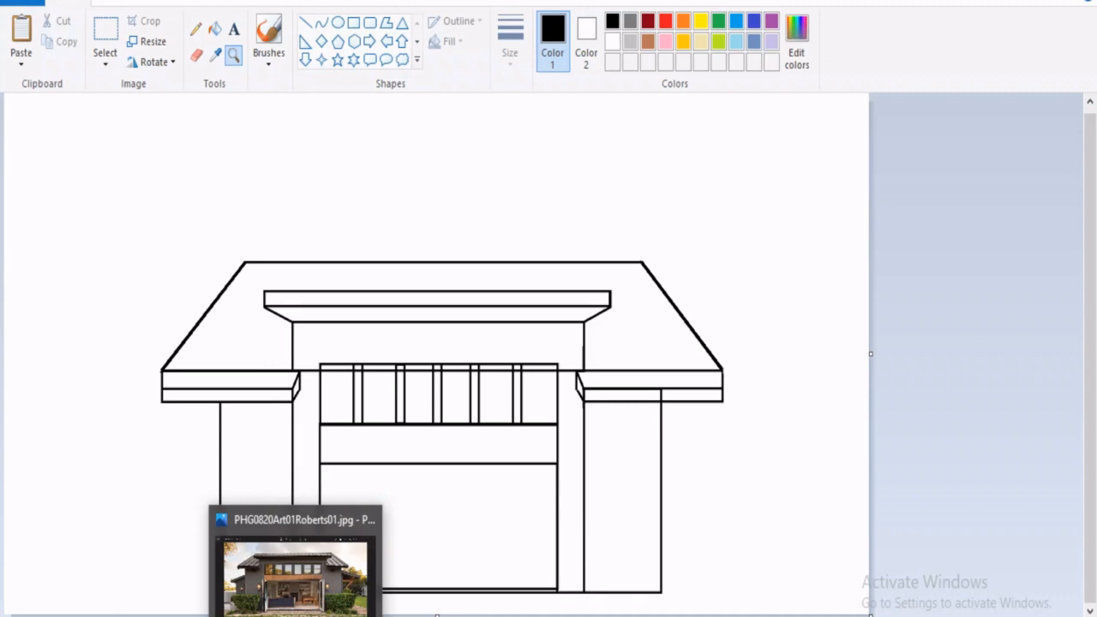
{"action": "mouse_move", "coordinate": [296, 570]}
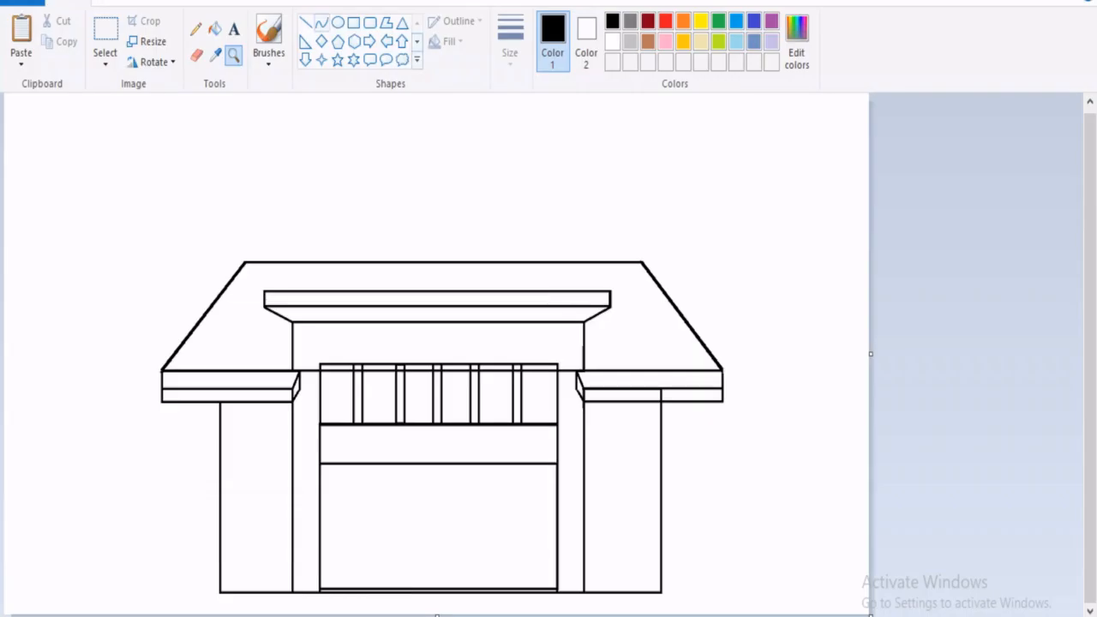
{"action": "left_click_drag", "start_coordinate": [326, 290], "coordinate": [371, 285]}
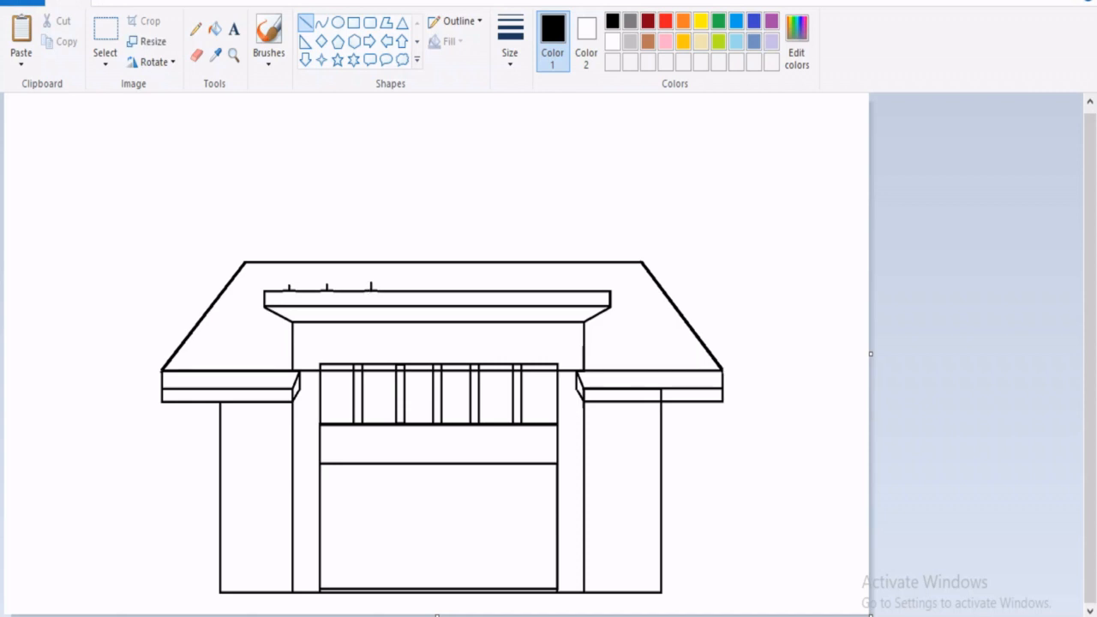
{"action": "left_click_drag", "start_coordinate": [475, 282], "coordinate": [475, 291]}
{"action": "left_click", "coordinate": [529, 285]}
Erase the tick ends that extend below the top edge of the central roof band
{"action": "left_click", "coordinate": [234, 54]}
{"action": "left_click", "coordinate": [414, 322]}
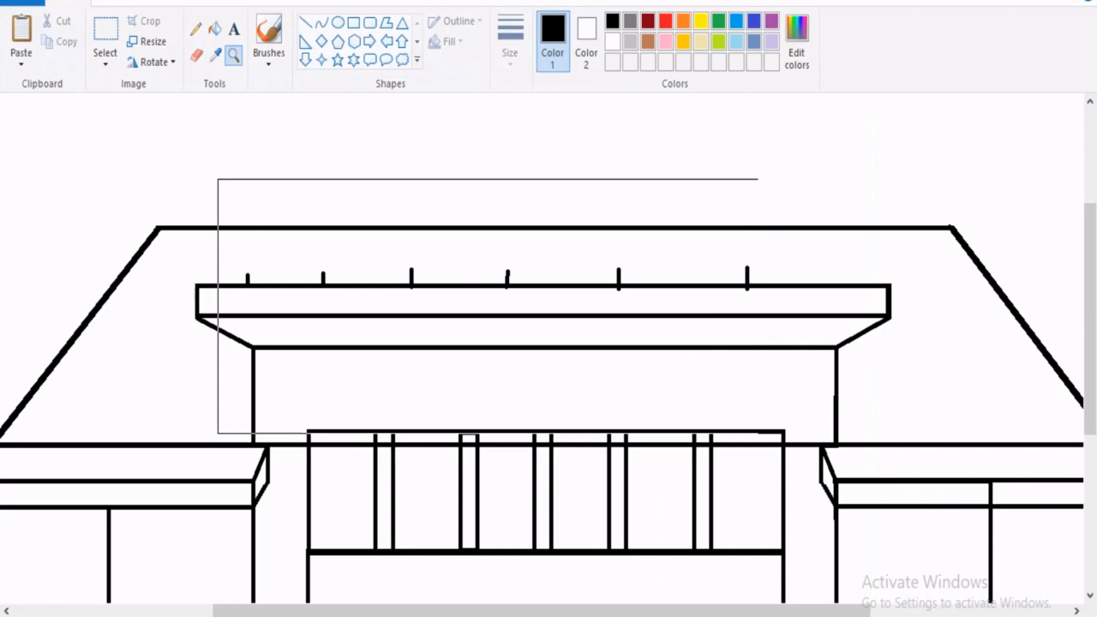
{"action": "right_click", "coordinate": [496, 306]}
{"action": "left_click", "coordinate": [526, 318]}
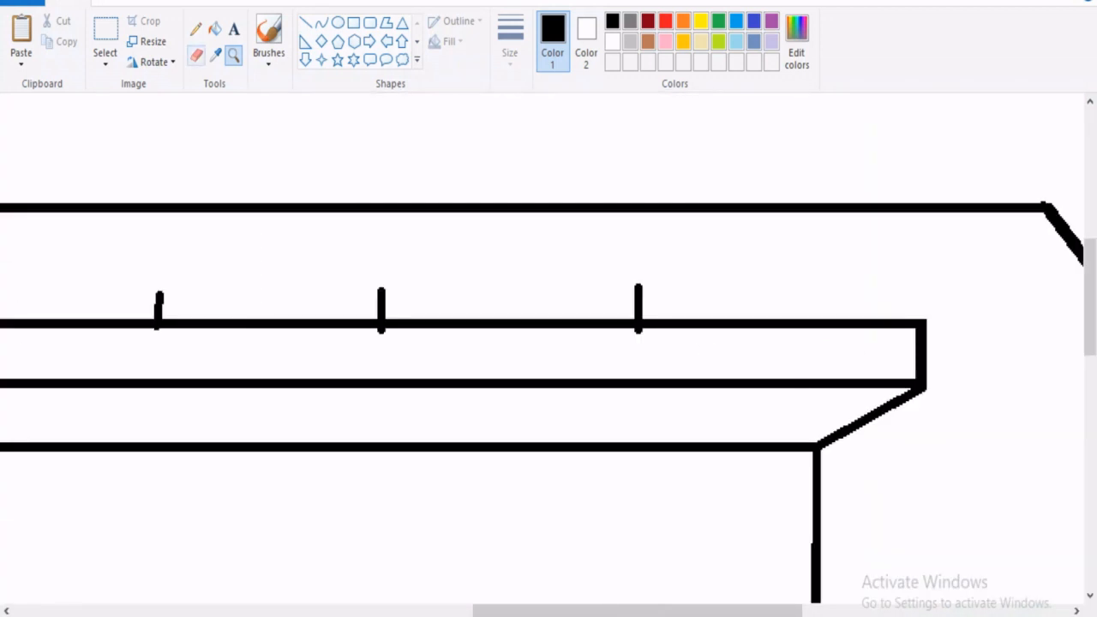
{"action": "left_click", "coordinate": [196, 54]}
{"action": "left_click", "coordinate": [640, 338]}
{"action": "left_click", "coordinate": [233, 54]}
{"action": "right_click", "coordinate": [328, 401]}
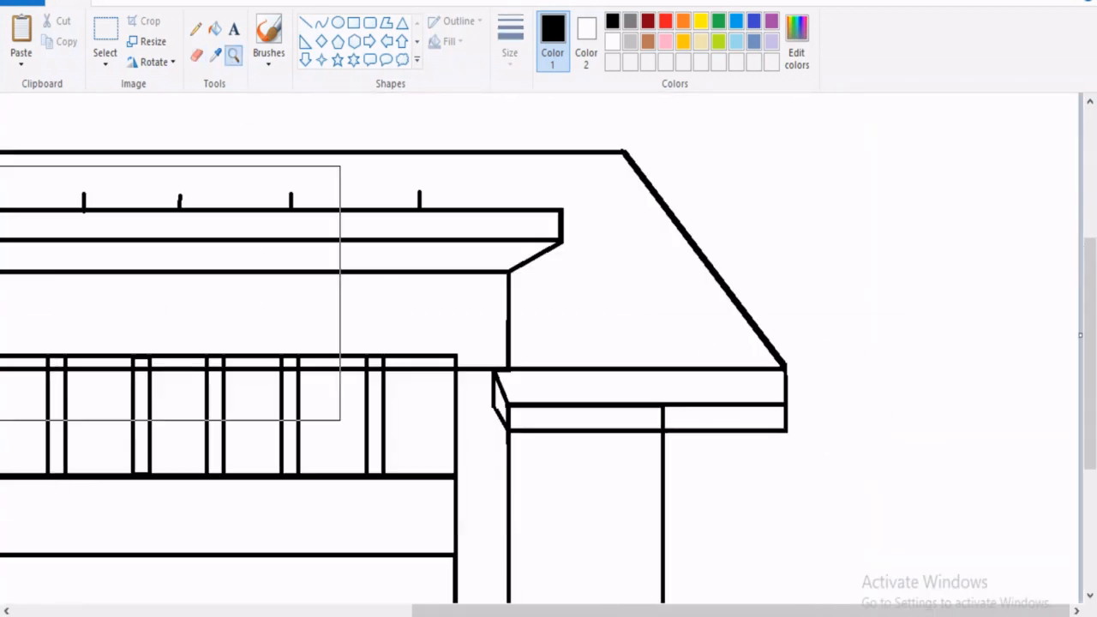
{"action": "right_click", "coordinate": [69, 294]}
{"action": "left_click", "coordinate": [305, 22]}
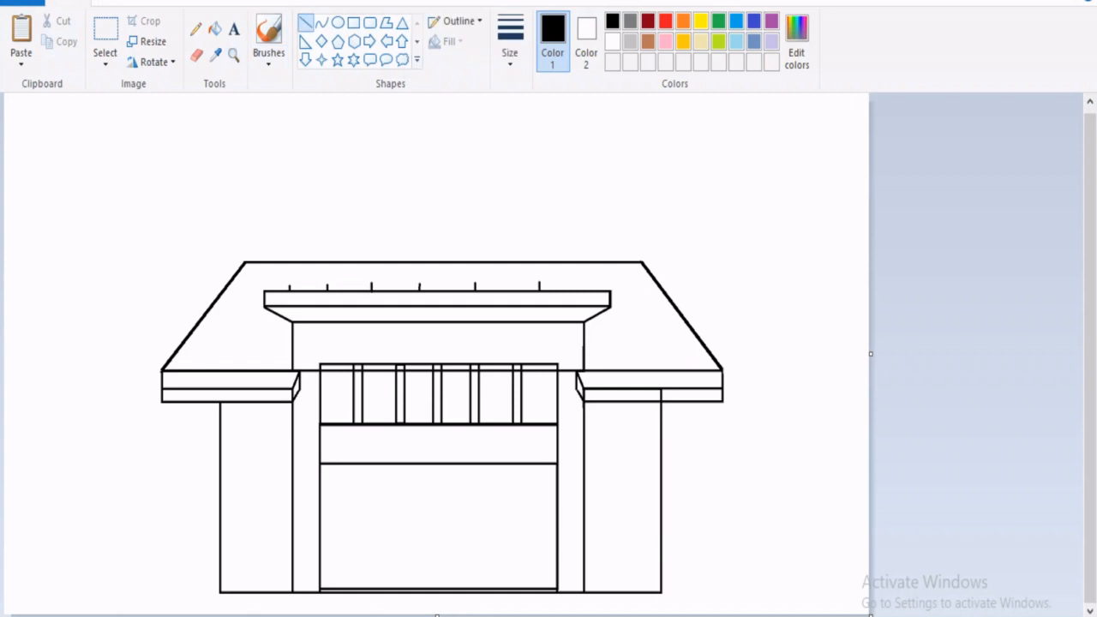
{"action": "mouse_move", "coordinate": [299, 264]}
{"action": "left_mouse_down"}
{"action": "mouse_move", "coordinate": [289, 276]}
{"action": "mouse_move", "coordinate": [371, 264]}
{"action": "left_mouse_up"}
{"action": "key", "text": "ctrl+z"}
{"action": "key", "text": "ctrl+z"}
{"action": "key", "text": "ctrl+z"}
Erase the horizontal eave line that crosses the upper window row, starting from the left wing roof
{"action": "left_click", "coordinate": [234, 56]}
{"action": "left_click", "coordinate": [370, 307]}
{"action": "right_click", "coordinate": [641, 523]}
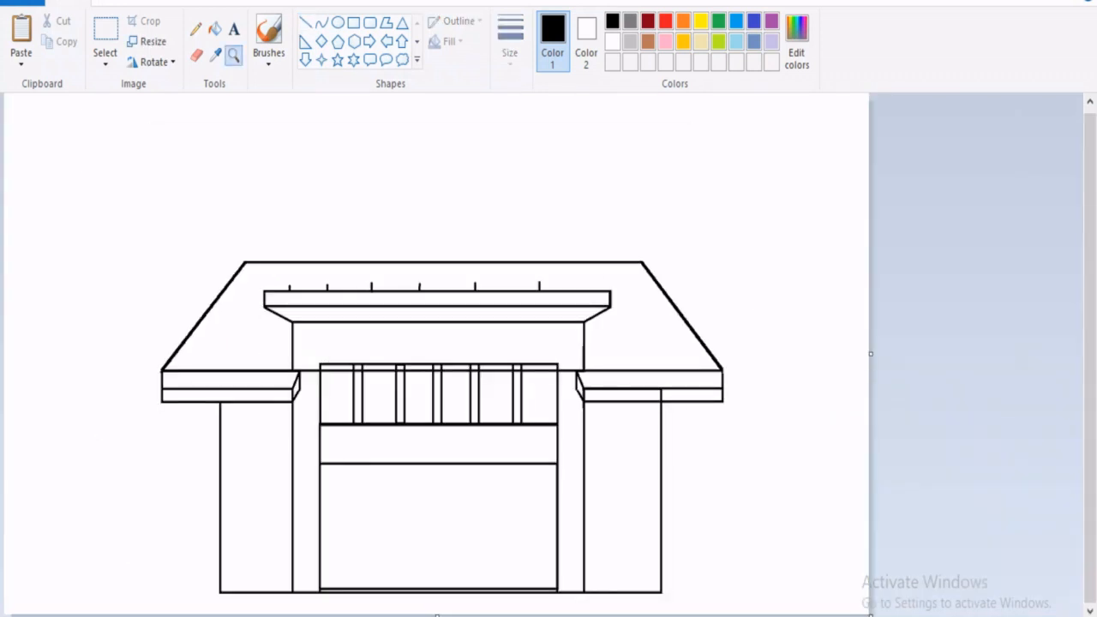
{"action": "left_click", "coordinate": [435, 419]}
{"action": "left_click", "coordinate": [559, 367]}
{"action": "right_click", "coordinate": [334, 193]}
{"action": "left_click", "coordinate": [220, 151]}
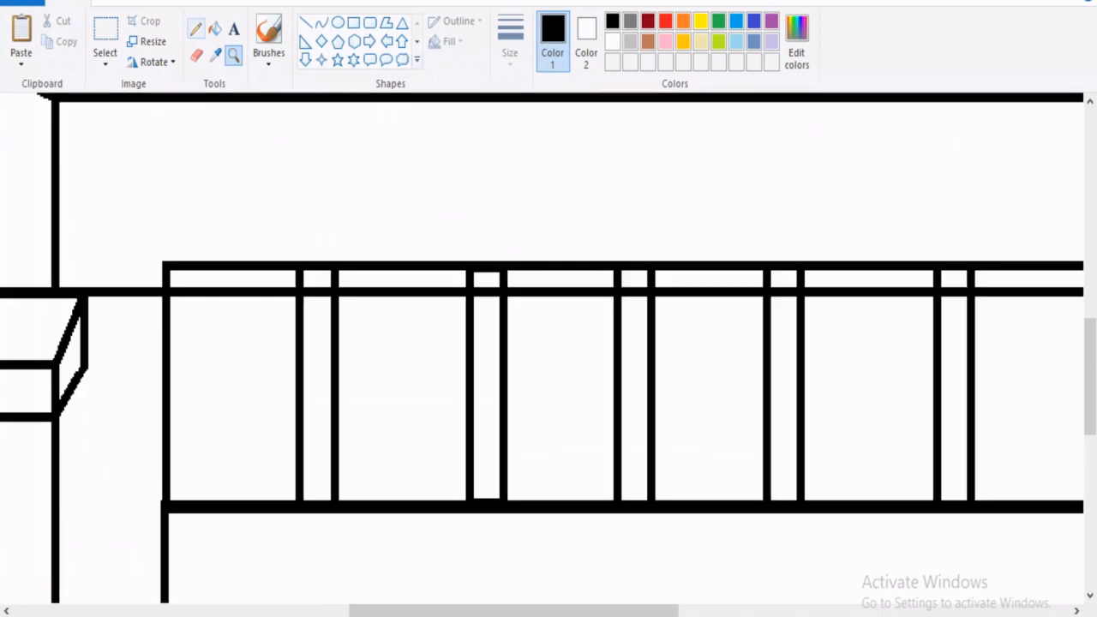
{"action": "left_click", "coordinate": [196, 56]}
{"action": "left_click_drag", "start_coordinate": [96, 297], "coordinate": [1079, 291]}
Erase the leftover piece of the eave line between the window row and the right wing roof
{"action": "left_click", "coordinate": [234, 54]}
{"action": "right_click", "coordinate": [826, 279]}
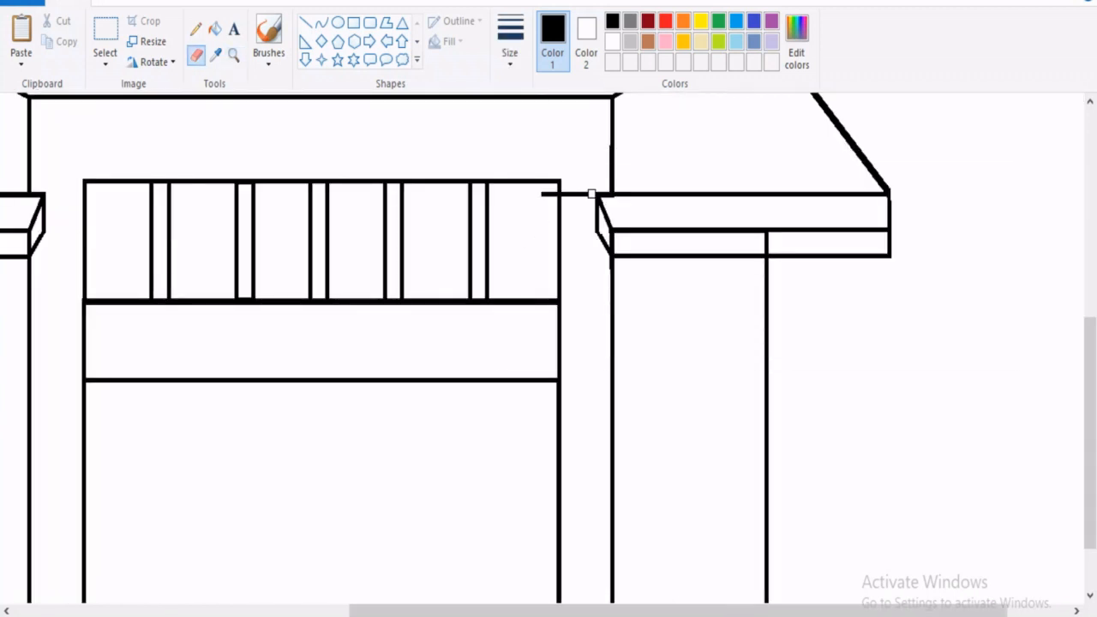
{"action": "key", "text": "ctrl+z"}
{"action": "left_click", "coordinate": [233, 55]}
{"action": "right_click", "coordinate": [247, 159]}
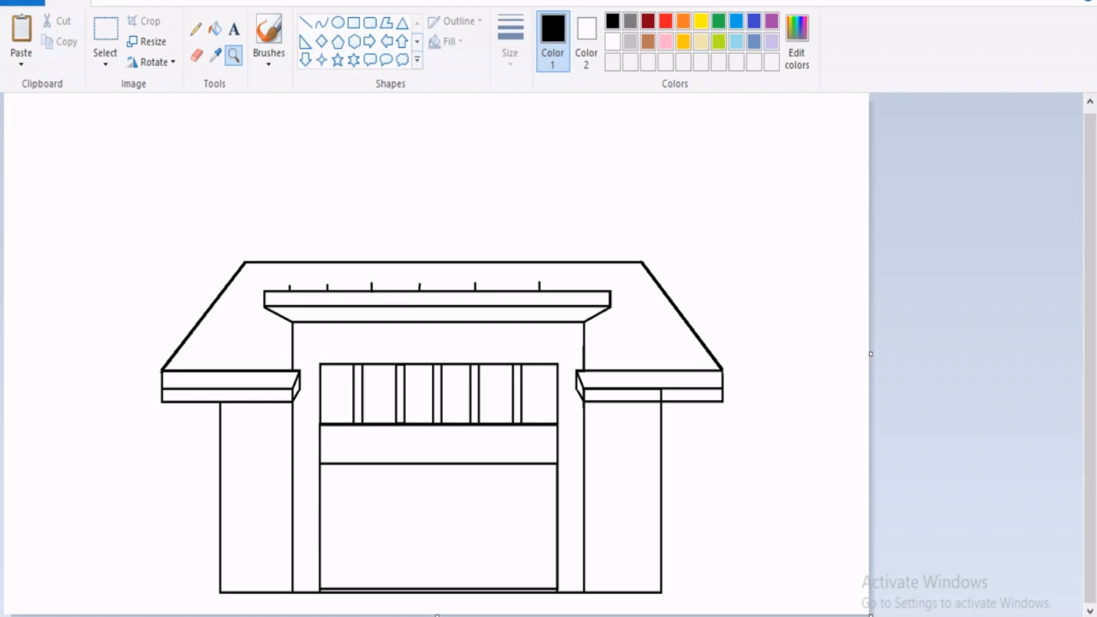
Draw a horizontal line through the band beneath the window row, across its full width
{"action": "left_click", "coordinate": [305, 22]}
{"action": "left_click_drag", "start_coordinate": [320, 440], "coordinate": [558, 440]}
{"action": "left_click", "coordinate": [234, 54]}
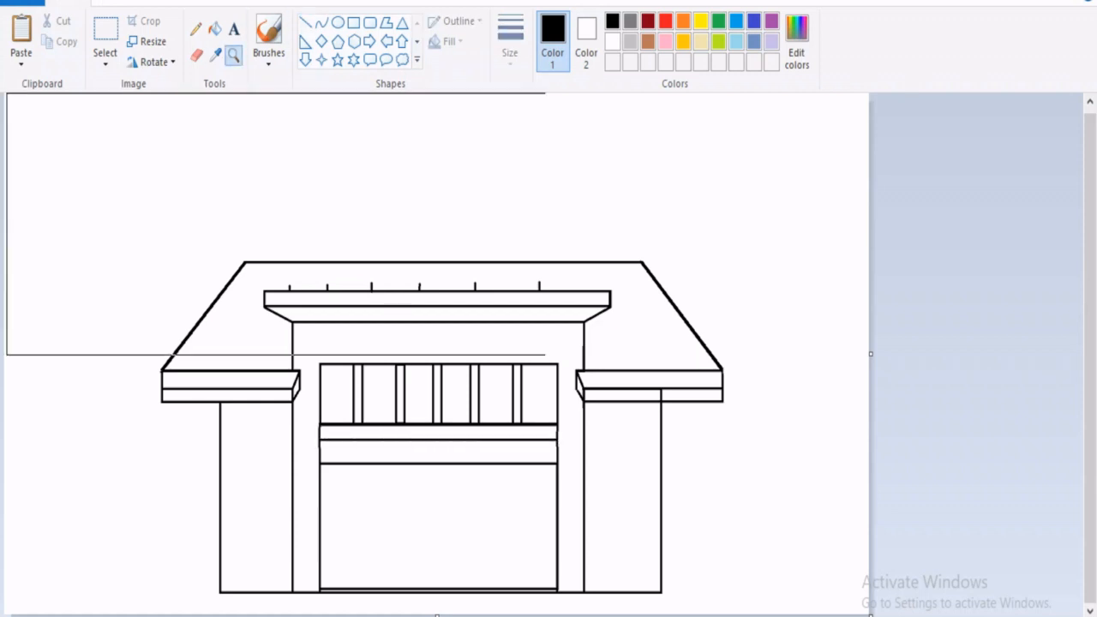
{"action": "left_click", "coordinate": [446, 357]}
{"action": "right_click", "coordinate": [447, 410]}
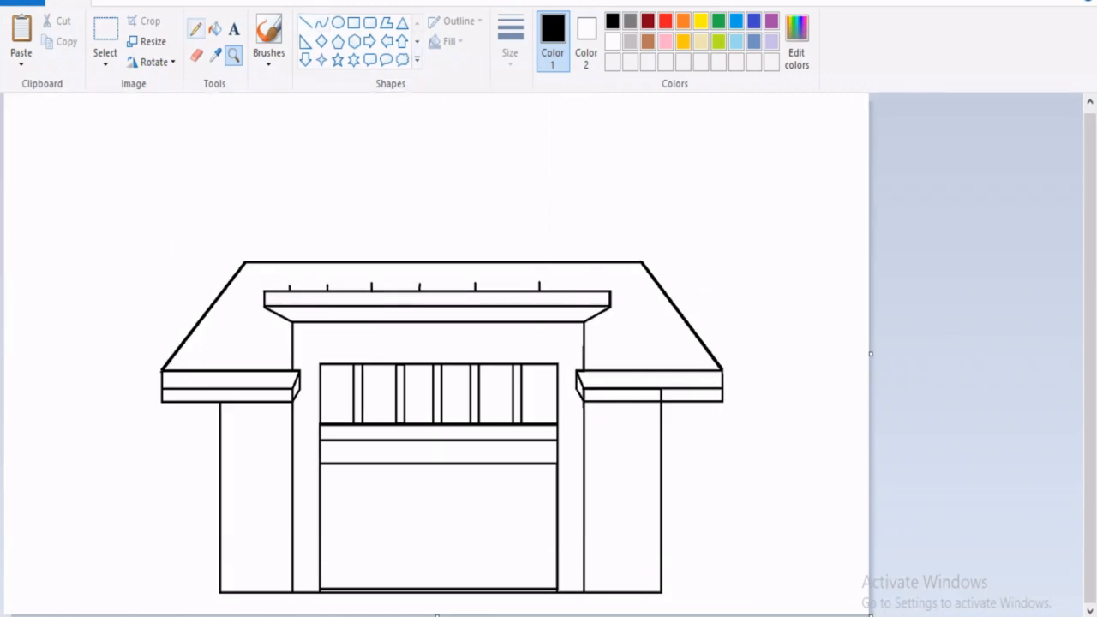
Erase the old lower line of the band so the opening below starts at the new line
{"action": "left_click", "coordinate": [197, 54]}
{"action": "mouse_move", "coordinate": [380, 463]}
{"action": "left_mouse_down"}
{"action": "mouse_move", "coordinate": [554, 463]}
{"action": "mouse_move", "coordinate": [437, 464]}
{"action": "left_mouse_up"}
{"action": "left_click", "coordinate": [233, 54]}
{"action": "left_click", "coordinate": [412, 394]}
{"action": "right_click", "coordinate": [421, 366]}
Draw a rectangular door frame centred in the opening and two equal door leaf rectangles side by side inside it
{"action": "left_click", "coordinate": [353, 23]}
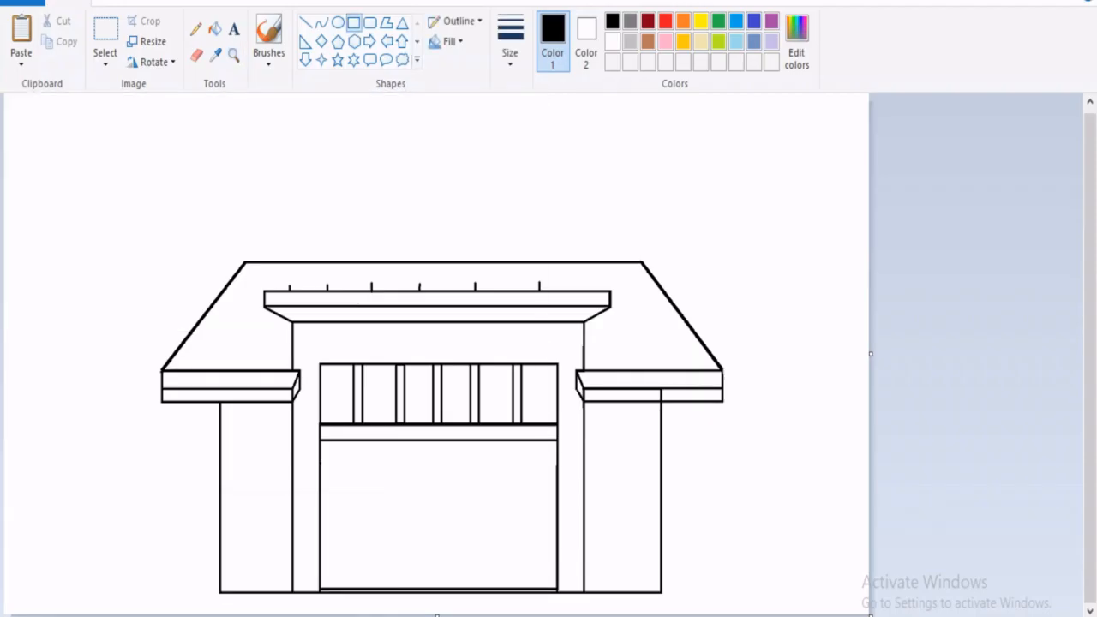
{"action": "left_click_drag", "start_coordinate": [364, 439], "coordinate": [514, 587]}
{"action": "key", "text": "Escape"}
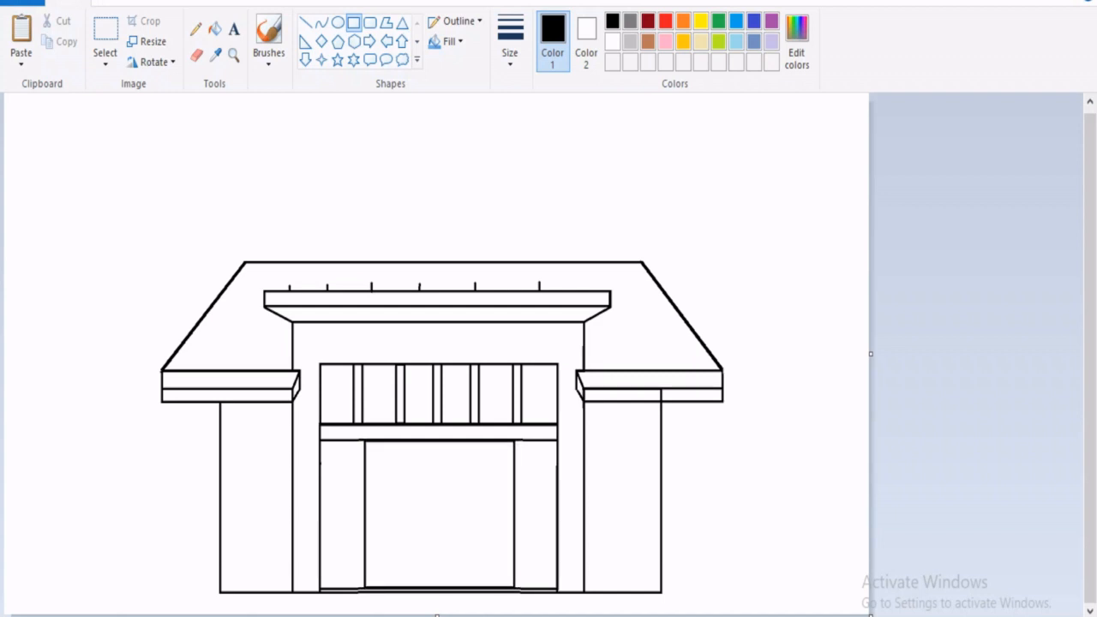
{"action": "left_click_drag", "start_coordinate": [369, 446], "coordinate": [437, 583]}
{"action": "key", "text": "Escape"}
{"action": "left_click_drag", "start_coordinate": [439, 446], "coordinate": [509, 585]}
{"action": "left_click", "coordinate": [535, 548]}
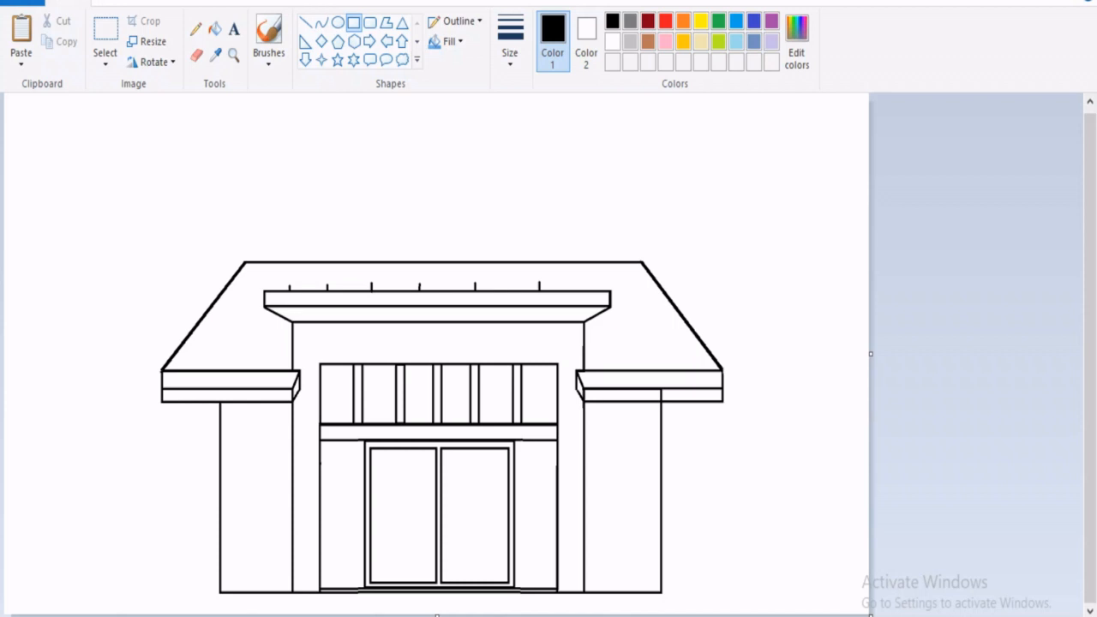
Draw a five-point star in the upper part of the left door with a smaller star centred inside it
{"action": "left_click", "coordinate": [337, 59]}
{"action": "left_click_drag", "start_coordinate": [380, 459], "coordinate": [428, 509]}
{"action": "key", "text": "Left"}
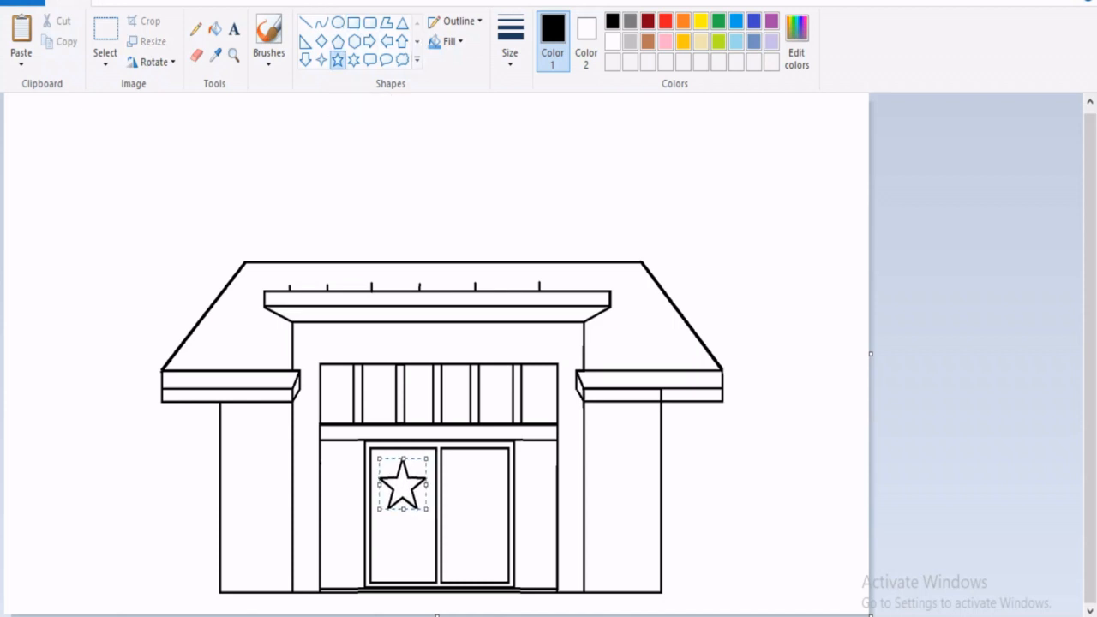
{"action": "left_click", "coordinate": [110, 275]}
{"action": "left_click_drag", "start_coordinate": [110, 275], "coordinate": [403, 487]}
{"action": "left_click", "coordinate": [409, 536]}
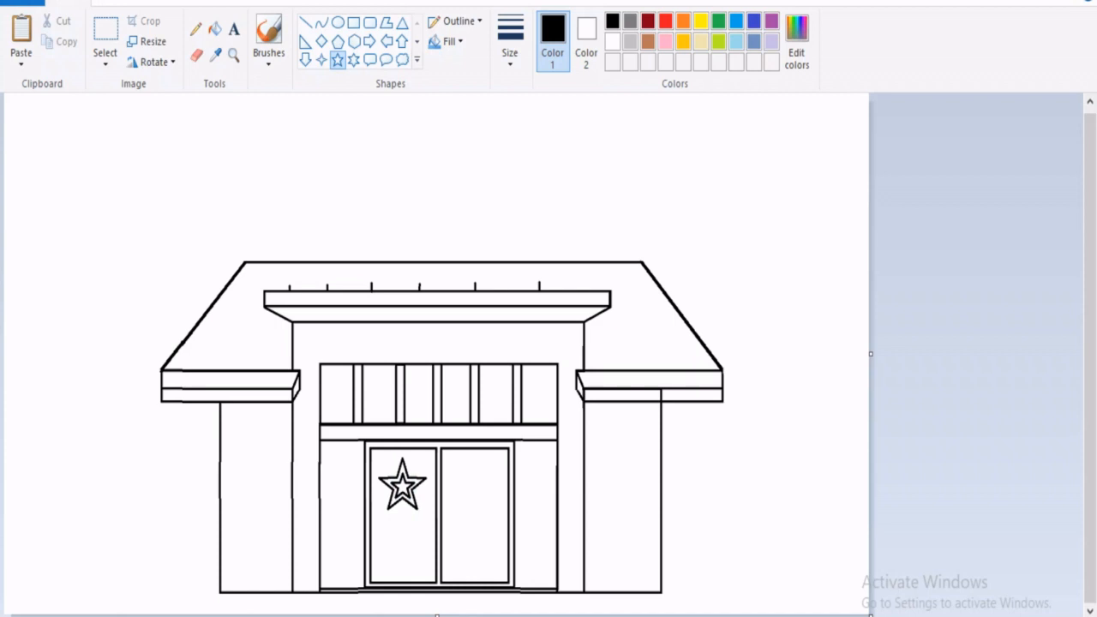
Copy the double star from the left door and place the copy at the same height on the right door
{"action": "left_click", "coordinate": [106, 35]}
{"action": "left_click_drag", "start_coordinate": [374, 453], "coordinate": [434, 522]}
{"action": "left_click", "coordinate": [61, 41]}
{"action": "left_click", "coordinate": [21, 34]}
{"action": "left_click_drag", "start_coordinate": [32, 129], "coordinate": [474, 486]}
{"action": "key", "text": "Escape"}
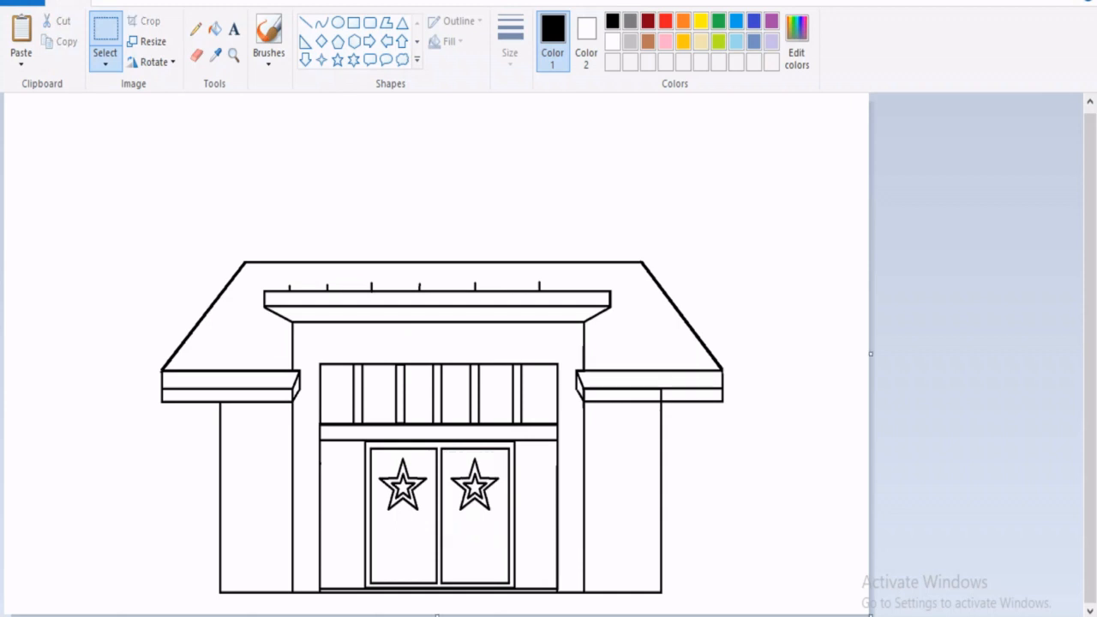
Draw two rounded rectangles on the left door, one around the star and a shorter one below it
{"action": "left_click", "coordinate": [370, 22]}
{"action": "mouse_move", "coordinate": [374, 452]}
{"action": "left_mouse_down"}
{"action": "mouse_move", "coordinate": [433, 519]}
{"action": "mouse_move", "coordinate": [432, 574]}
{"action": "left_mouse_up"}
{"action": "left_click", "coordinate": [446, 455]}
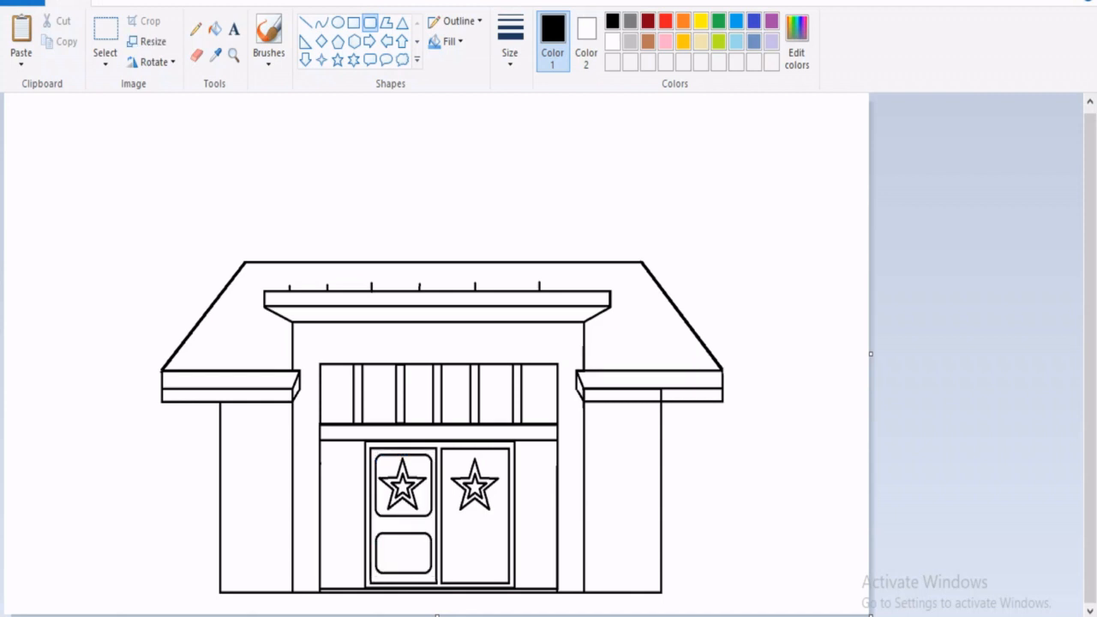
Delete the right door's star and replace it with a copy of the left door's star and rounded panels
{"action": "left_click", "coordinate": [105, 34]}
{"action": "left_click_drag", "start_coordinate": [443, 452], "coordinate": [501, 520]}
{"action": "right_click", "coordinate": [502, 520]}
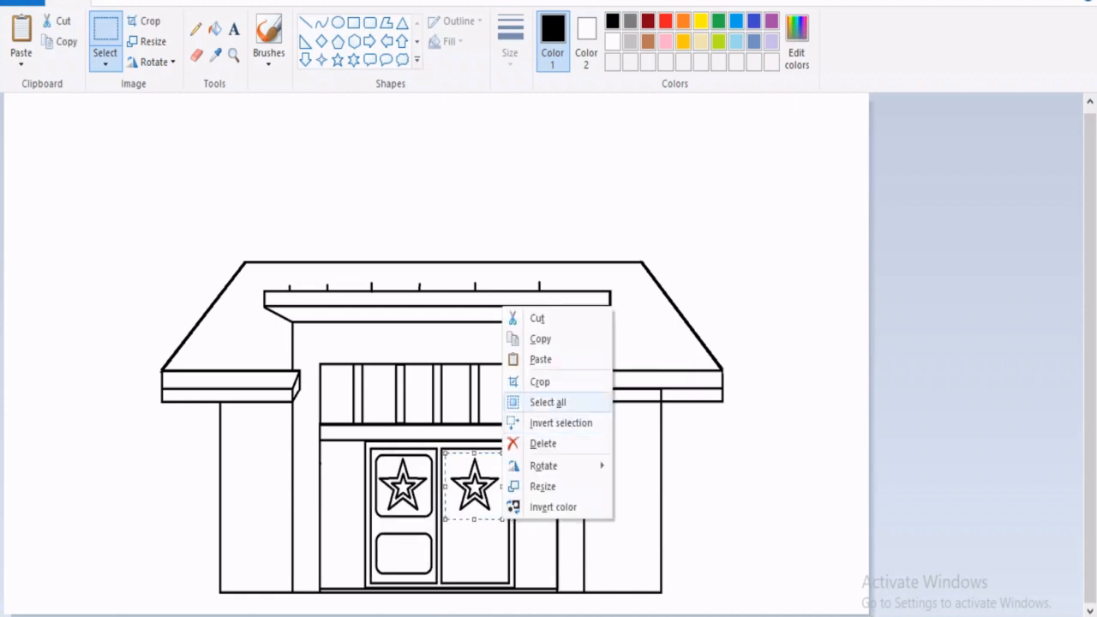
{"action": "left_click", "coordinate": [532, 444]}
{"action": "left_click_drag", "start_coordinate": [434, 578], "coordinate": [436, 581]}
{"action": "left_click", "coordinate": [60, 41]}
{"action": "left_click", "coordinate": [22, 31]}
{"action": "left_click_drag", "start_coordinate": [36, 159], "coordinate": [477, 519]}
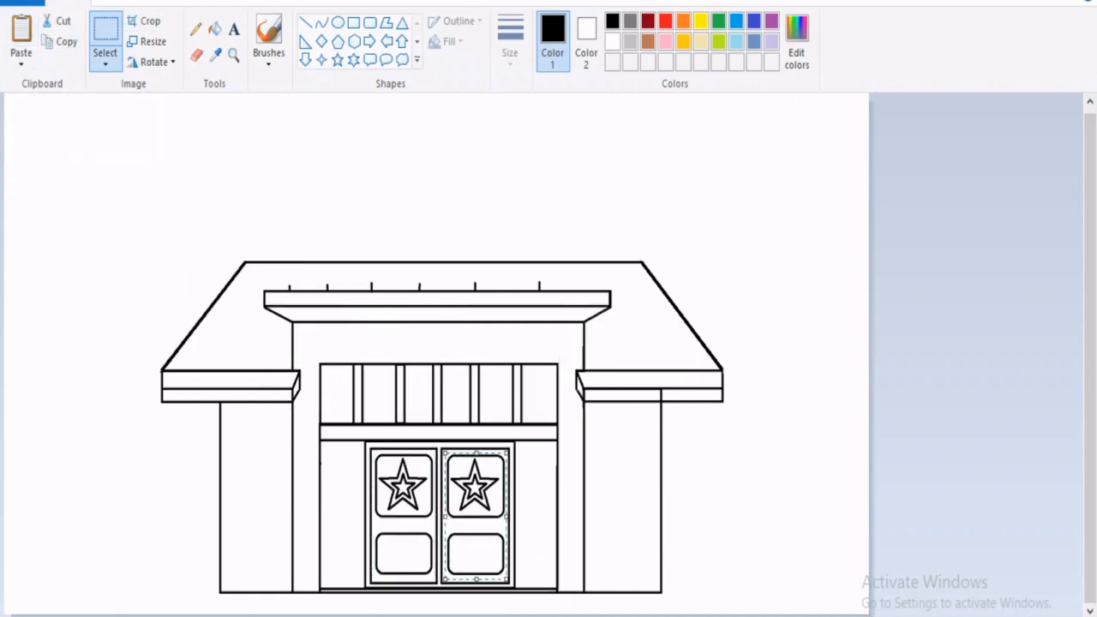
Draw a short handle where the doors meet and a small upright rectangle on the wall left of the doors
{"action": "left_click", "coordinate": [337, 23]}
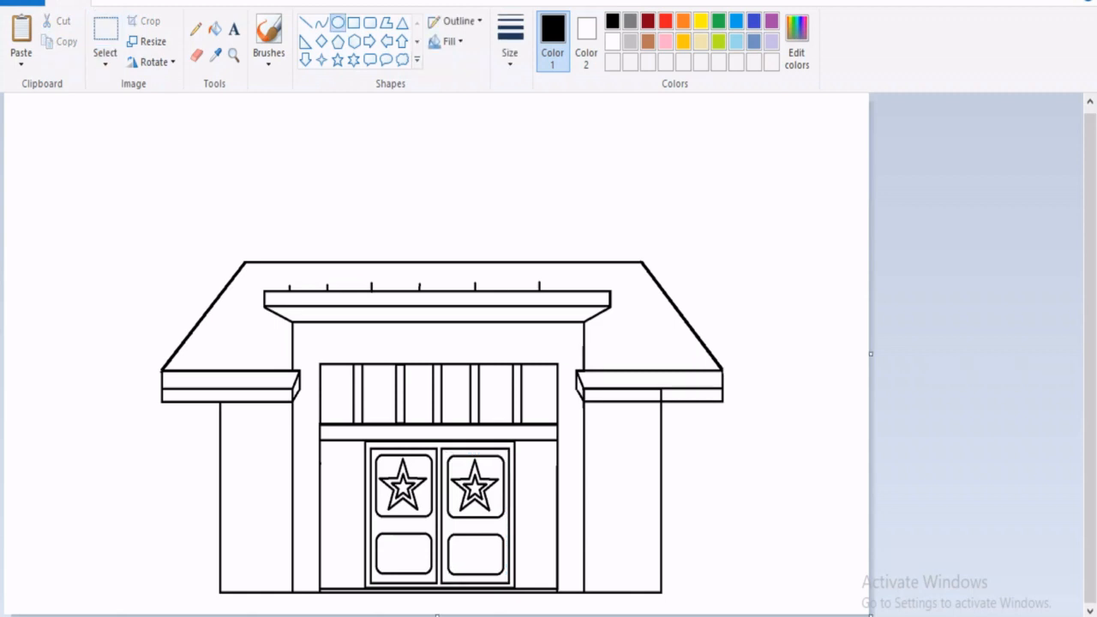
{"action": "left_click", "coordinate": [370, 22]}
{"action": "left_click_drag", "start_coordinate": [331, 460], "coordinate": [353, 502]}
{"action": "key", "text": "ctrl+z"}
{"action": "left_click", "coordinate": [354, 22]}
{"action": "left_click_drag", "start_coordinate": [330, 467], "coordinate": [354, 508]}
Draw a downward-bowed curve across the top of the small wall rectangle to form a mailbox flap
{"action": "left_click", "coordinate": [320, 23]}
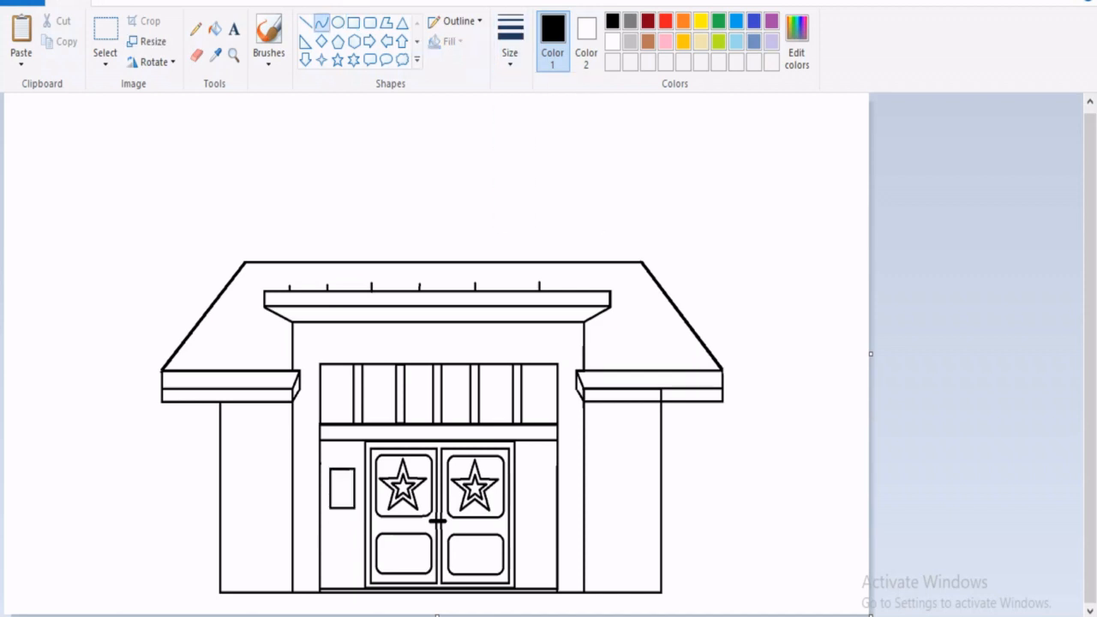
{"action": "left_click_drag", "start_coordinate": [342, 471], "coordinate": [342, 477]}
{"action": "left_click", "coordinate": [342, 477]}
{"action": "left_click", "coordinate": [342, 498]}
Erase the upper horizontal edge of the left wing roof's fascia, from the outer eave to the wall corner
{"action": "left_click", "coordinate": [233, 54]}
{"action": "left_click", "coordinate": [257, 439]}
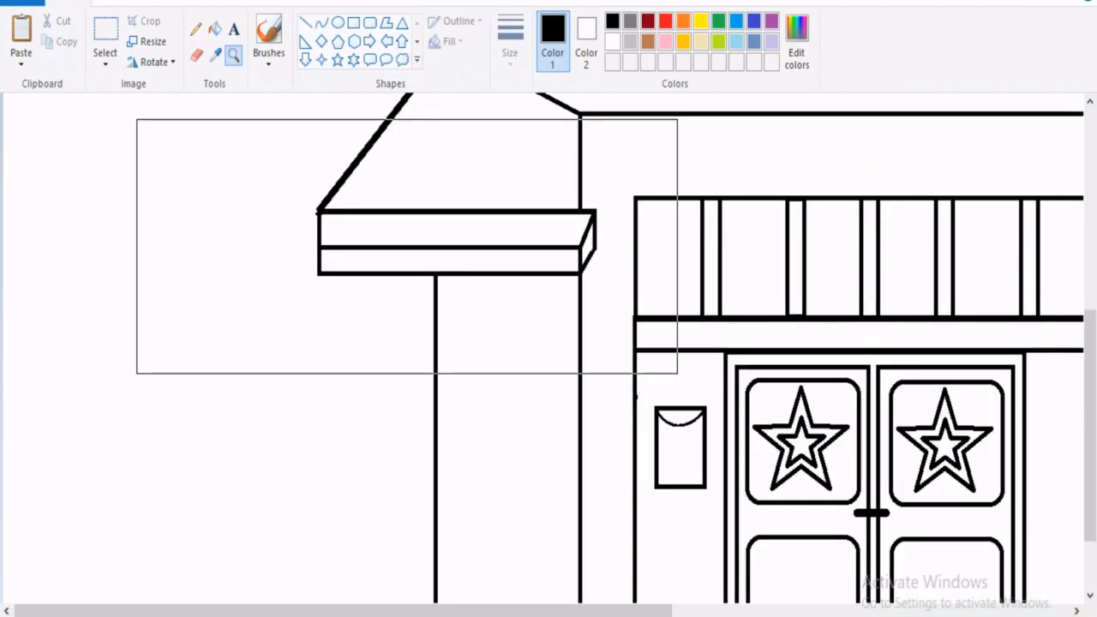
{"action": "left_click", "coordinate": [483, 216]}
{"action": "left_click", "coordinate": [197, 55]}
{"action": "left_click", "coordinate": [240, 342]}
{"action": "mouse_move", "coordinate": [239, 343]}
{"action": "left_mouse_down"}
{"action": "mouse_move", "coordinate": [238, 365]}
{"action": "mouse_move", "coordinate": [283, 335]}
{"action": "mouse_move", "coordinate": [725, 335]}
{"action": "mouse_move", "coordinate": [691, 346]}
{"action": "left_mouse_up"}
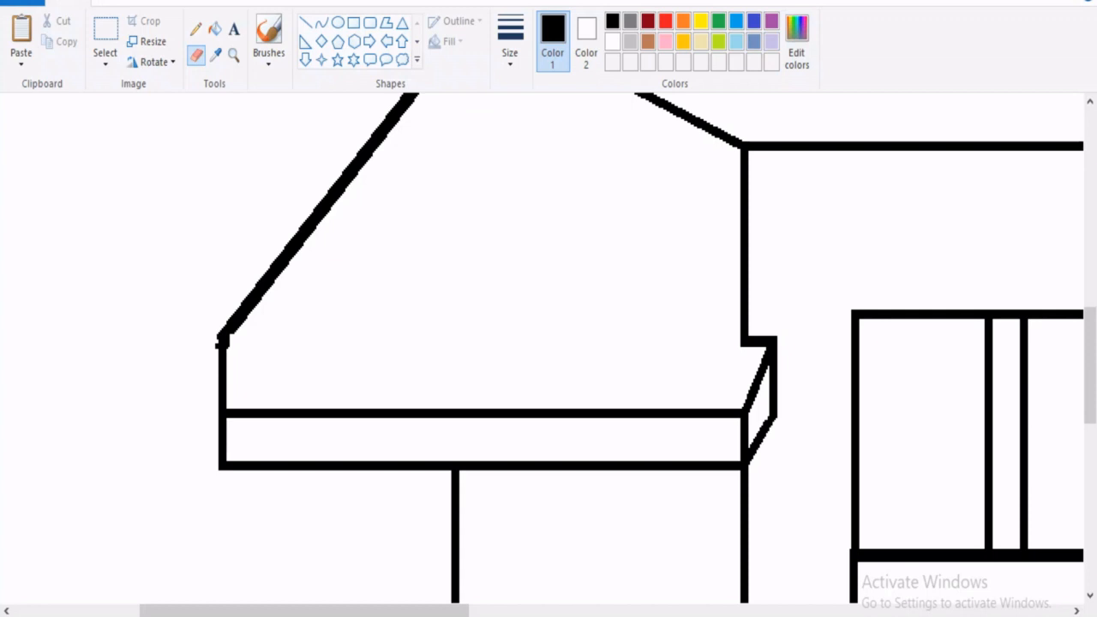
{"action": "left_click", "coordinate": [233, 55]}
{"action": "right_click", "coordinate": [1029, 410]}
{"action": "right_click", "coordinate": [1029, 410]}
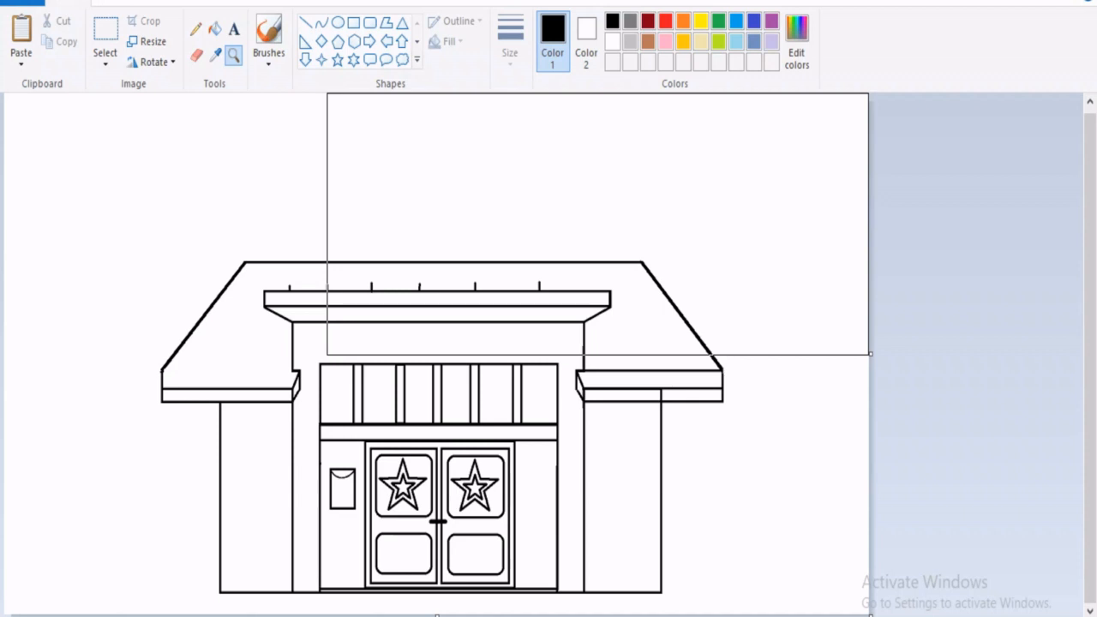
Erase the upper horizontal edge of the right wing roof's fascia, from the wall corner to the outer eave
{"action": "left_click", "coordinate": [599, 223]}
{"action": "left_click", "coordinate": [673, 412]}
{"action": "mouse_move", "coordinate": [198, 381]}
{"action": "left_mouse_down"}
{"action": "mouse_move", "coordinate": [668, 381]}
{"action": "mouse_move", "coordinate": [431, 372]}
{"action": "left_mouse_up"}
{"action": "left_click", "coordinate": [233, 54]}
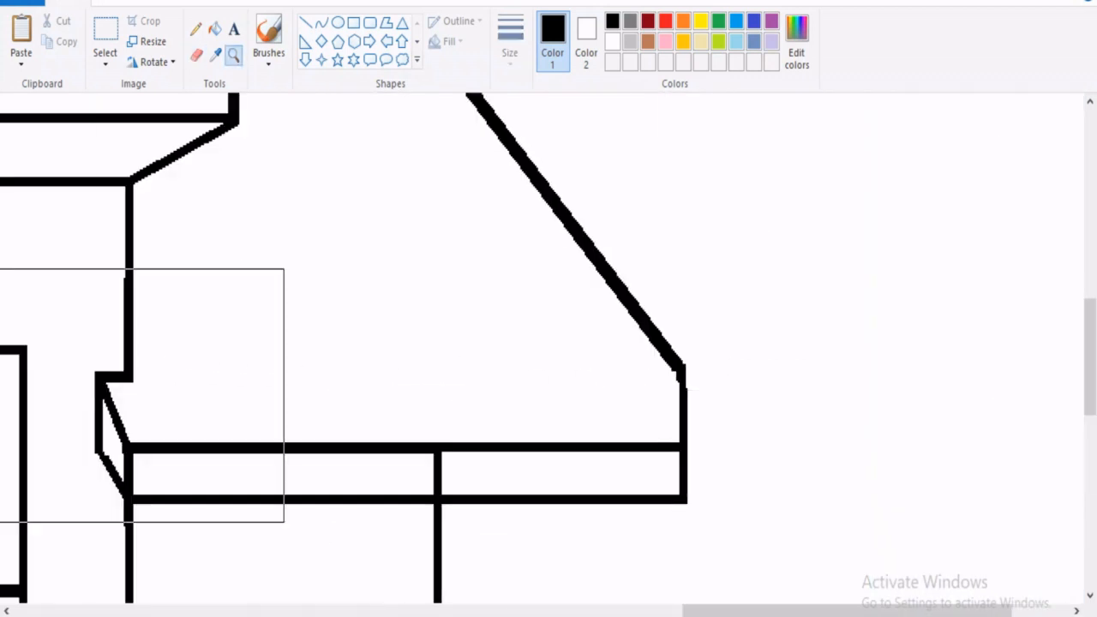
{"action": "right_click", "coordinate": [14, 395]}
{"action": "right_click", "coordinate": [14, 395]}
Mix a custom light grey and fill the six upper windows and the small inner stars with it
{"action": "left_click", "coordinate": [796, 41]}
{"action": "left_click_drag", "start_coordinate": [719, 350], "coordinate": [720, 209]}
{"action": "left_click", "coordinate": [411, 436]}
{"action": "left_click", "coordinate": [214, 29]}
{"action": "left_click", "coordinate": [337, 394]}
{"action": "left_click", "coordinate": [379, 394]}
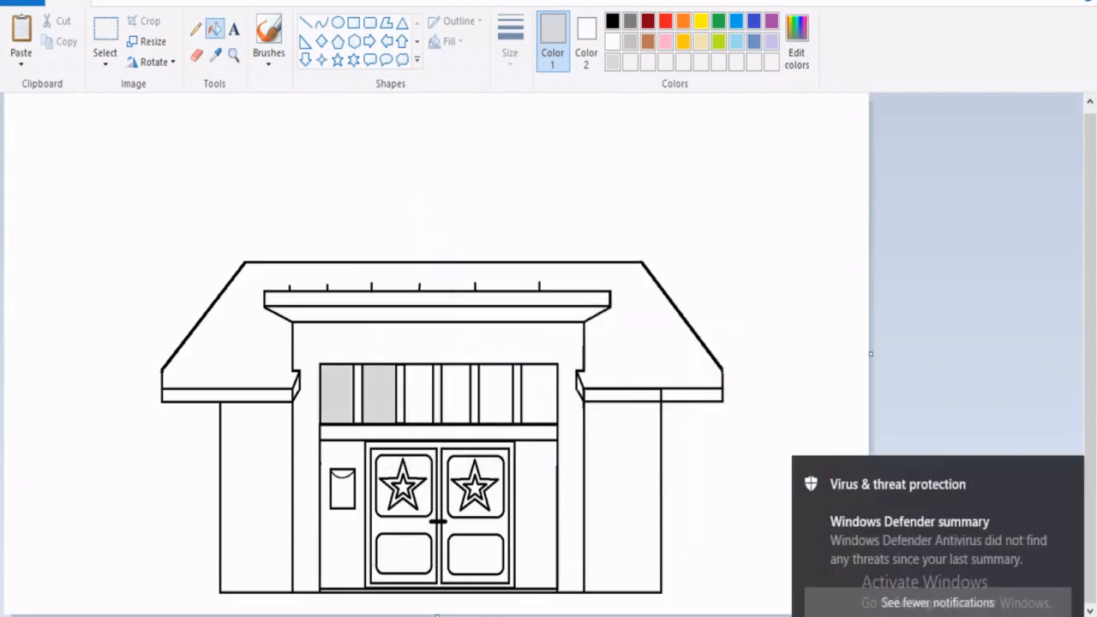
{"action": "left_click", "coordinate": [419, 395]}
{"action": "left_click", "coordinate": [456, 395]}
{"action": "left_click", "coordinate": [498, 395]}
{"action": "left_click", "coordinate": [539, 395]}
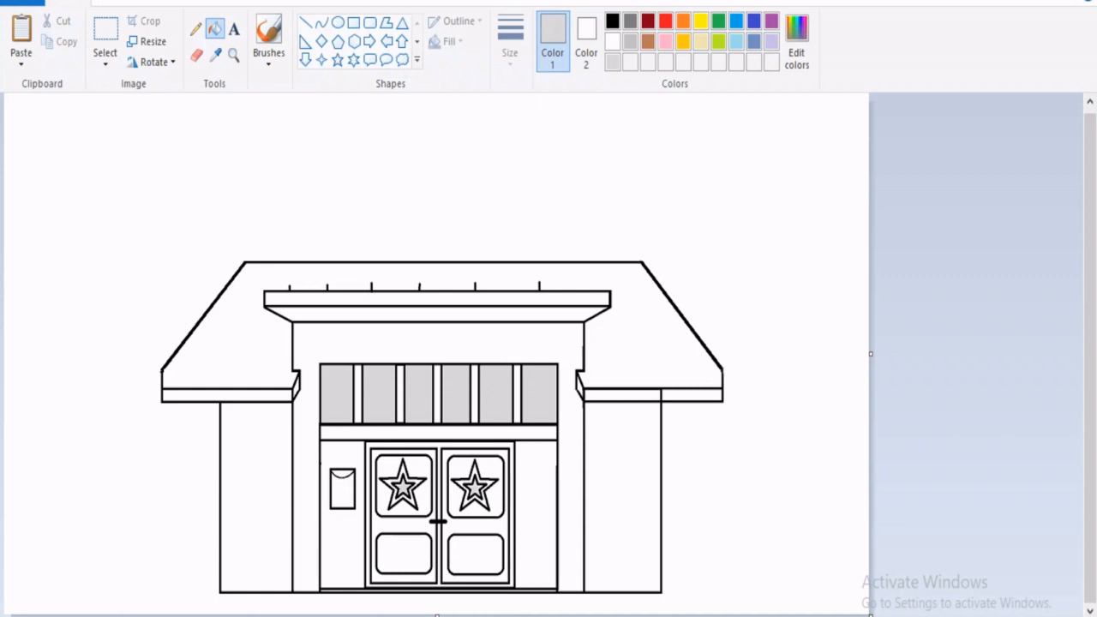
Fill the outer part of both door stars with dark grey
{"action": "left_click", "coordinate": [630, 21]}
{"action": "left_click", "coordinate": [474, 493]}
{"action": "left_click", "coordinate": [402, 487]}
Fill both door leaves around their panels with brown and the door frame with black
{"action": "left_click", "coordinate": [631, 41]}
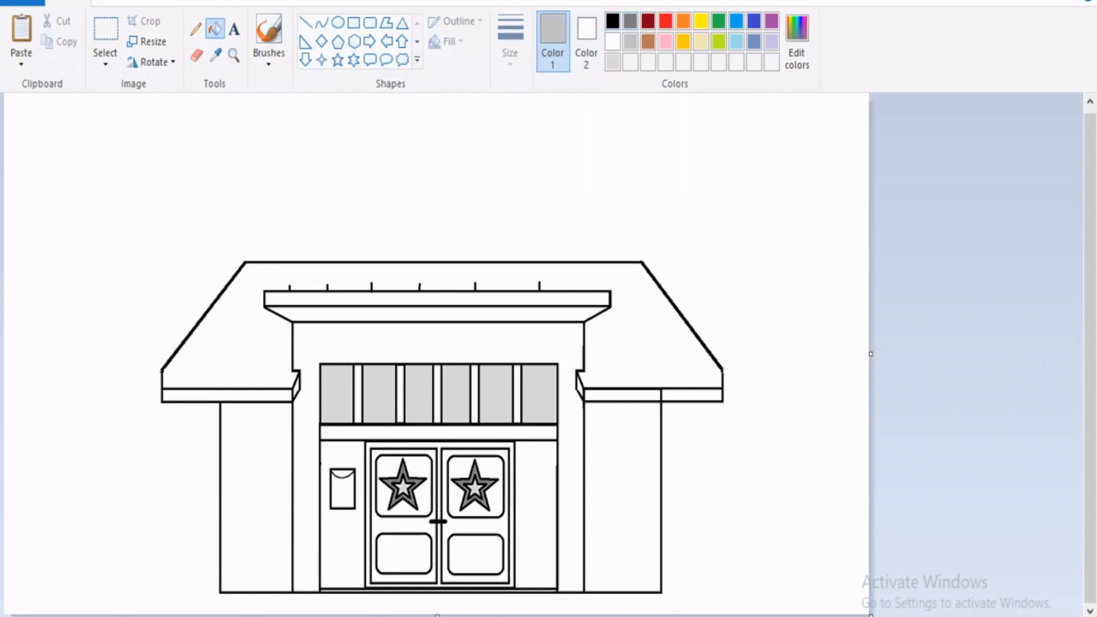
{"action": "left_click", "coordinate": [649, 42]}
{"action": "left_click", "coordinate": [373, 523]}
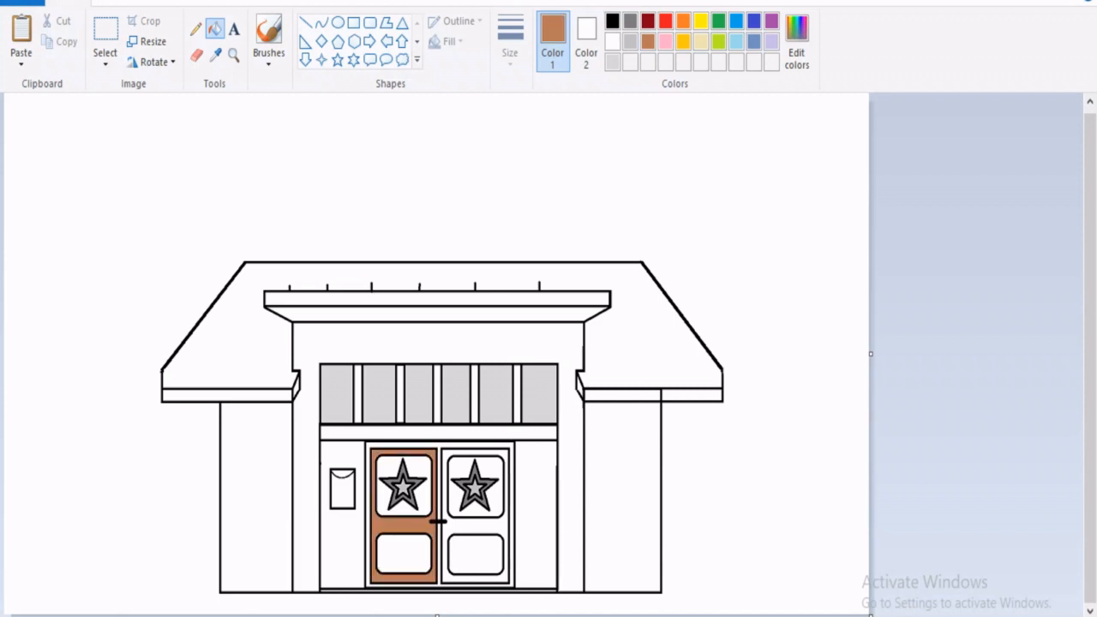
{"action": "left_click", "coordinate": [506, 523]}
{"action": "left_click", "coordinate": [612, 21]}
{"action": "left_click", "coordinate": [439, 565]}
{"action": "left_click", "coordinate": [630, 21]}
{"action": "left_click", "coordinate": [439, 565]}
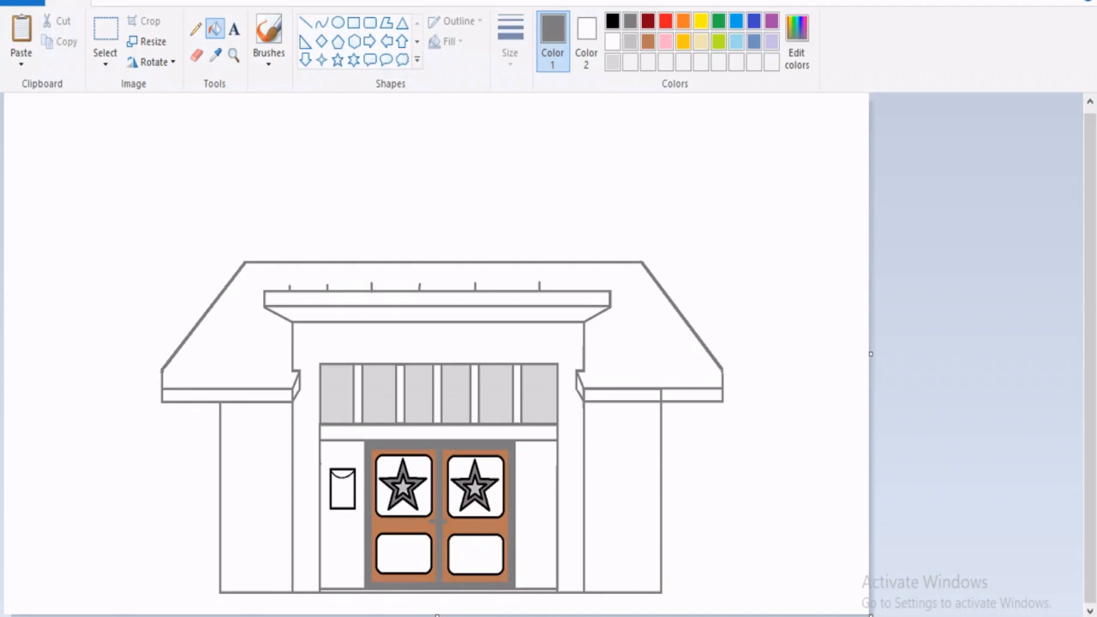
{"action": "left_click", "coordinate": [613, 21]}
{"action": "left_click", "coordinate": [369, 515]}
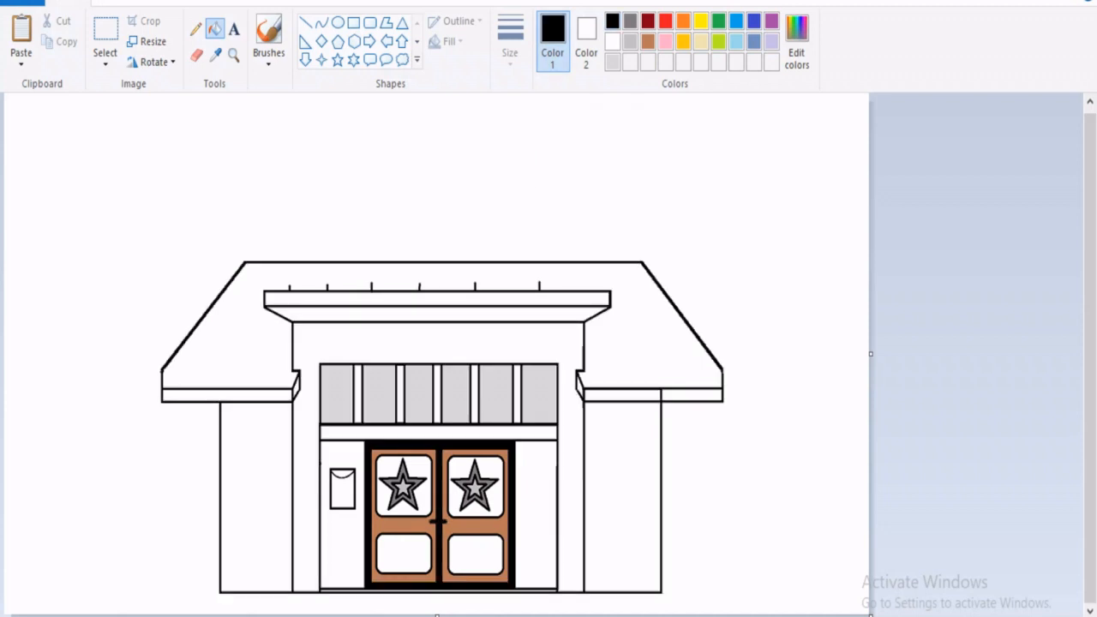
Fill the central wall surrounding the windows and entrance with brown
{"action": "left_click", "coordinate": [648, 41]}
{"action": "left_click", "coordinate": [306, 481]}
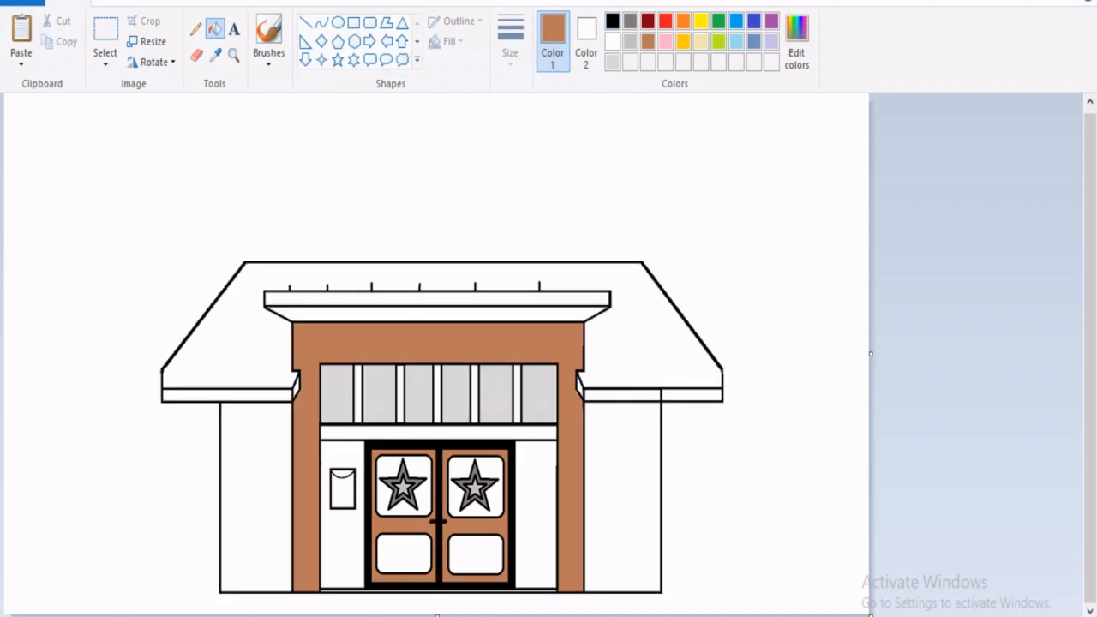
Fill the wall areas on both sides of the double doors with blue
{"action": "left_click", "coordinate": [754, 20]}
{"action": "left_click", "coordinate": [536, 514]}
{"action": "left_click", "coordinate": [343, 540]}
Try blue as the fill for the upper and lower panels of both door leaves
{"action": "left_click", "coordinate": [387, 472]}
{"action": "left_click", "coordinate": [403, 553]}
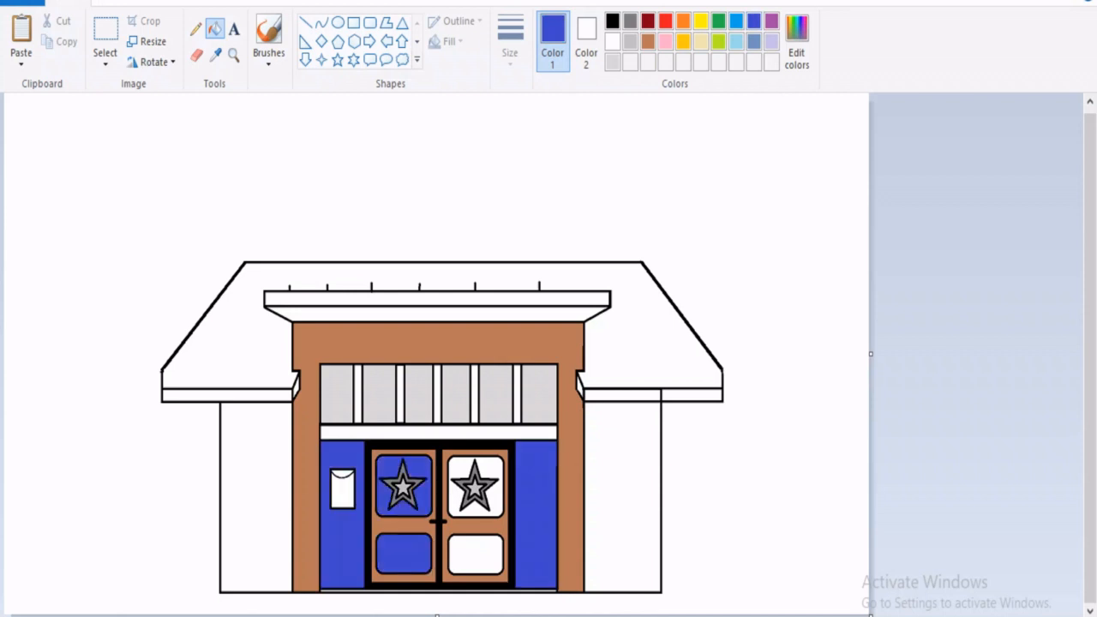
{"action": "left_click", "coordinate": [476, 554]}
{"action": "left_click", "coordinate": [492, 508]}
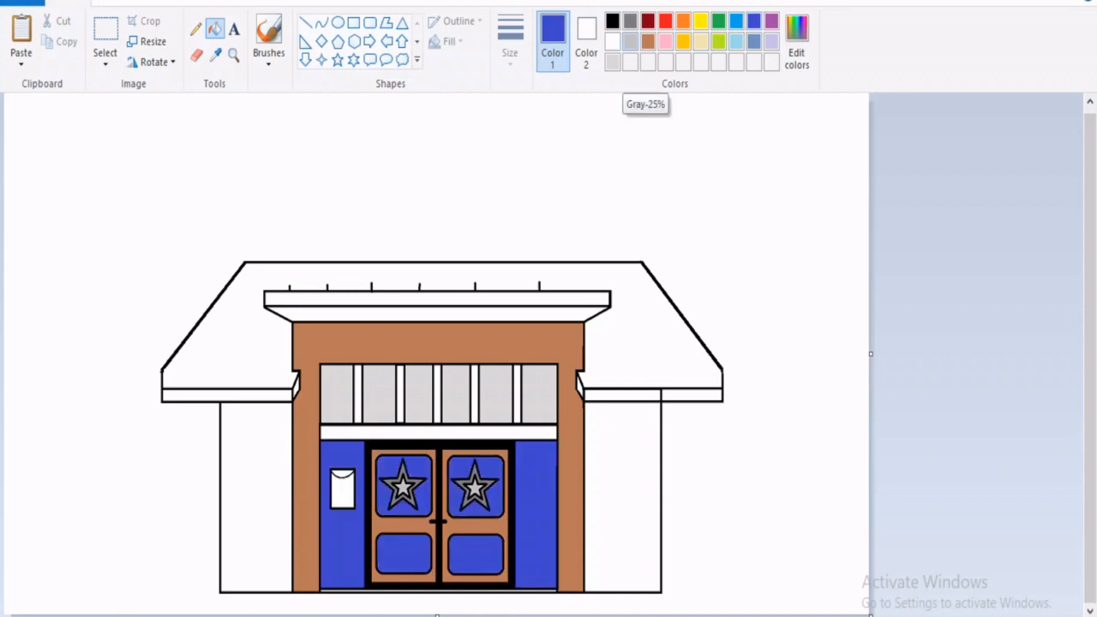
Fill the upper and lower panels of both door leaves with Gray-25%
{"action": "left_click", "coordinate": [630, 41]}
{"action": "left_click", "coordinate": [491, 506]}
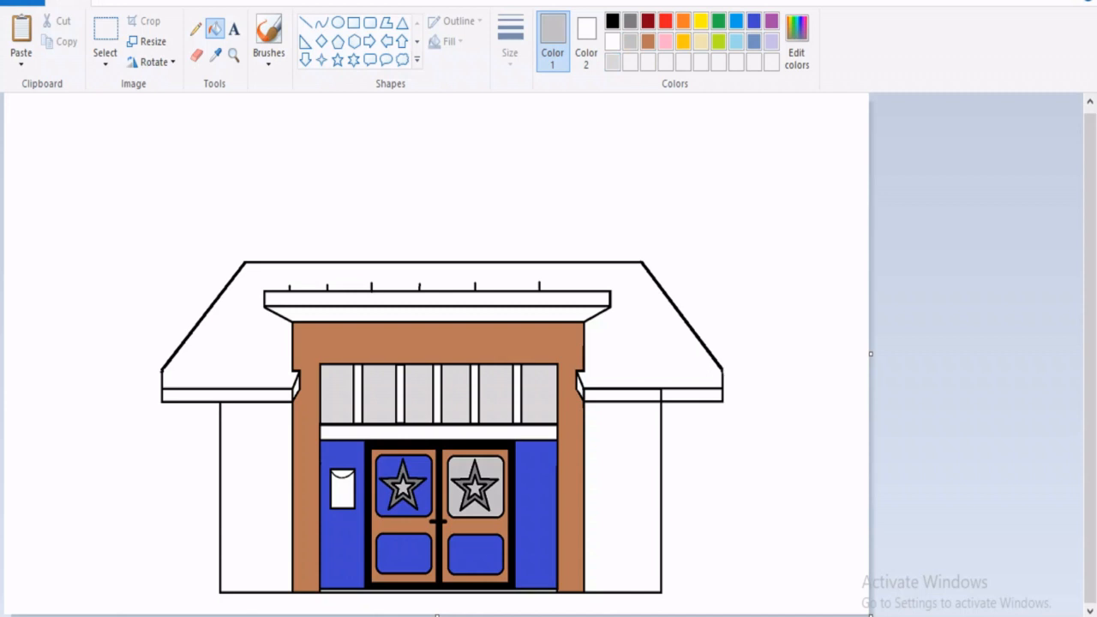
{"action": "left_click", "coordinate": [384, 506]}
{"action": "left_click", "coordinate": [403, 553]}
{"action": "left_click", "coordinate": [475, 554]}
Fill the five vertical strips between the upper windows with brown
{"action": "left_click", "coordinate": [648, 41]}
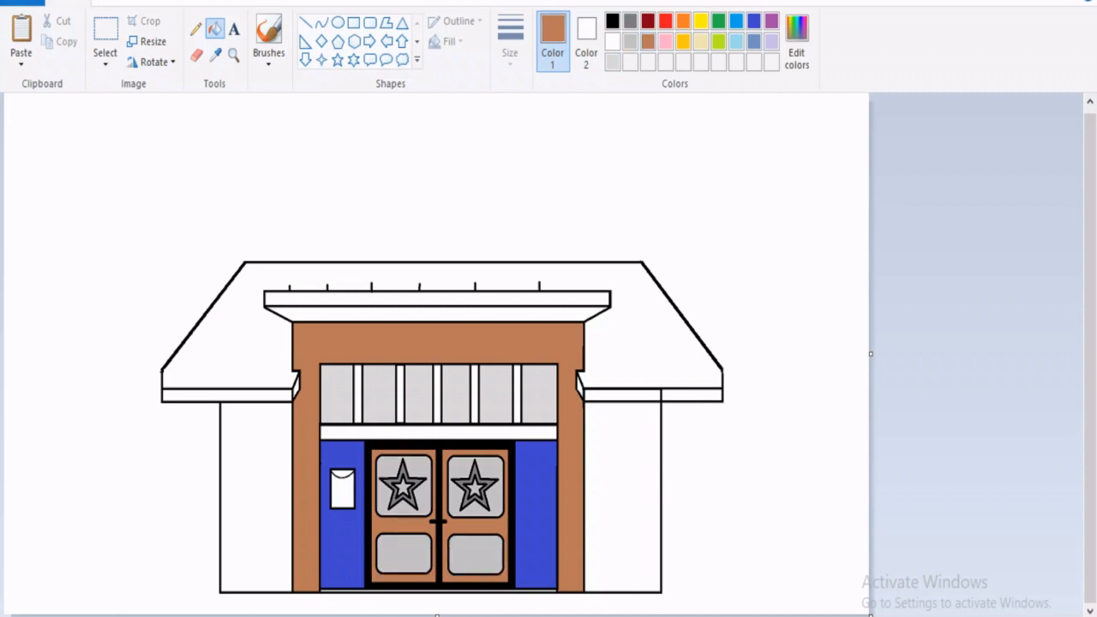
{"action": "left_click", "coordinate": [358, 394]}
{"action": "left_click", "coordinate": [400, 394]}
{"action": "left_click", "coordinate": [438, 395]}
{"action": "left_click", "coordinate": [473, 394]}
{"action": "left_click", "coordinate": [516, 395]}
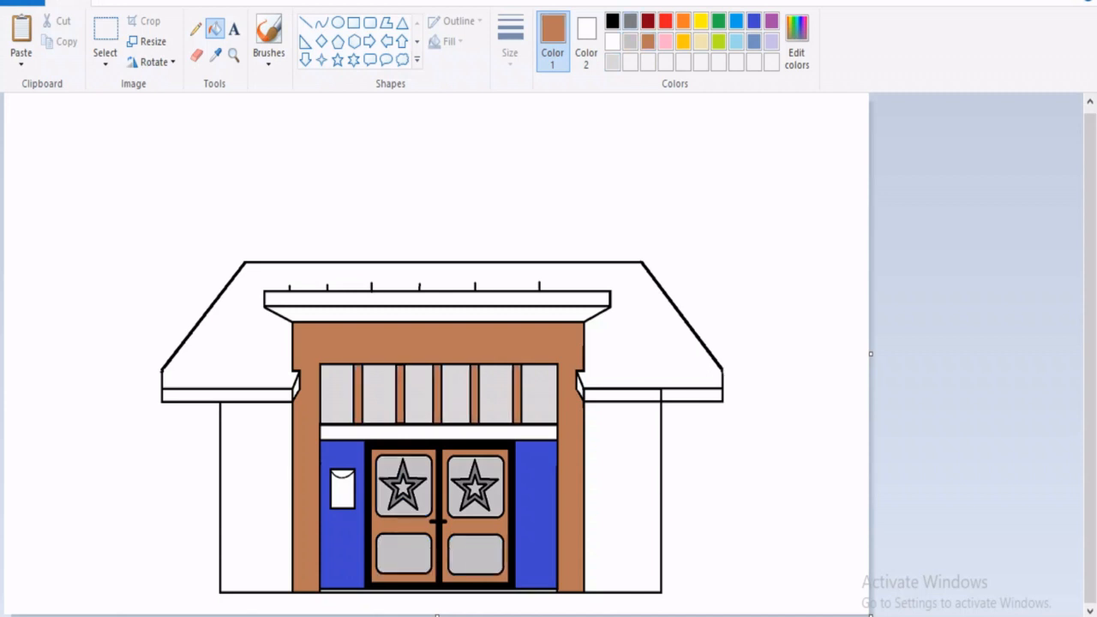
Fill the entrance canopy's sloped underside with dark grey and its front edge with red
{"action": "left_click", "coordinate": [630, 20]}
{"action": "left_click", "coordinate": [437, 314]}
{"action": "left_click", "coordinate": [612, 21]}
{"action": "left_click", "coordinate": [437, 299]}
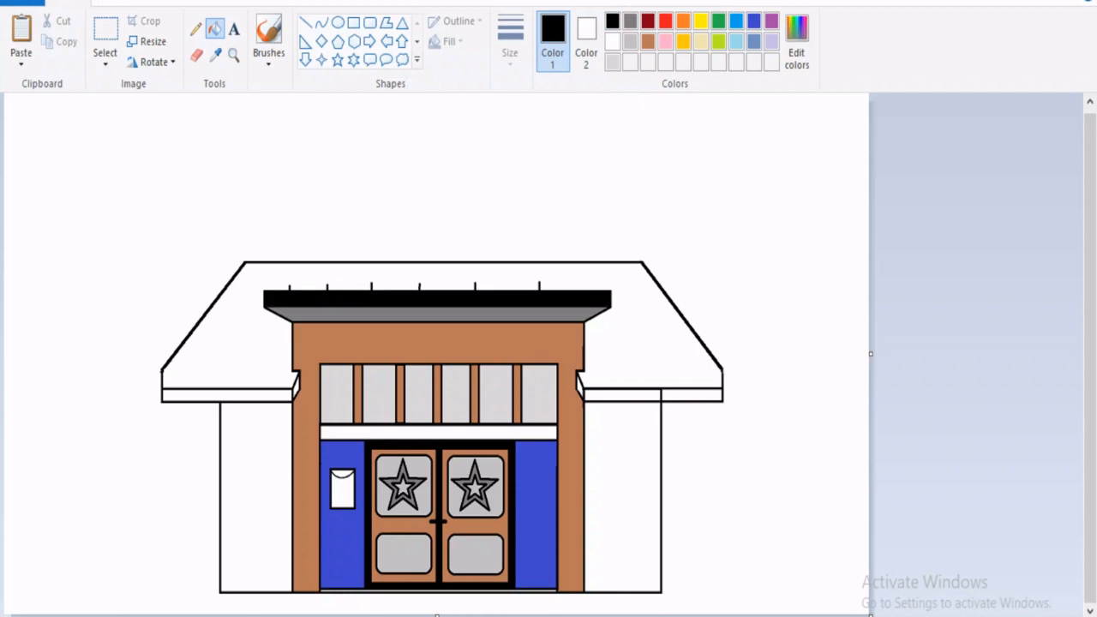
{"action": "left_click", "coordinate": [665, 20]}
{"action": "left_click", "coordinate": [438, 298]}
{"action": "key", "text": "ctrl+z"}
{"action": "key", "text": "ctrl+z"}
{"action": "left_click", "coordinate": [438, 298]}
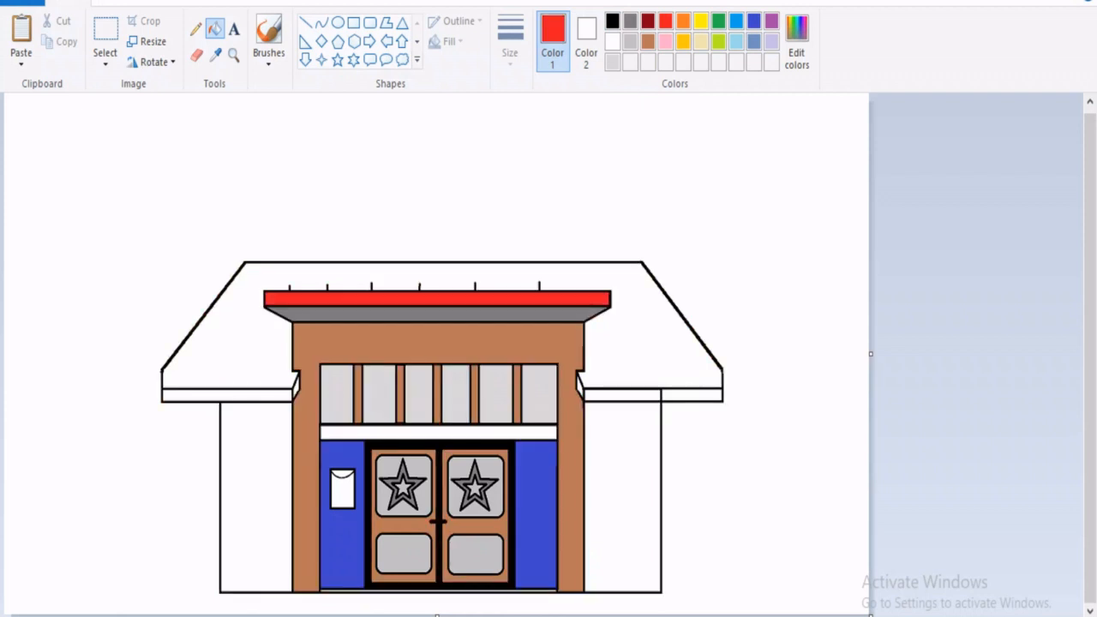
Fill the horizontal beam above the doors and both outer side walls with red
{"action": "left_click", "coordinate": [437, 433]}
{"action": "left_click", "coordinate": [255, 497]}
{"action": "left_click", "coordinate": [624, 497]}
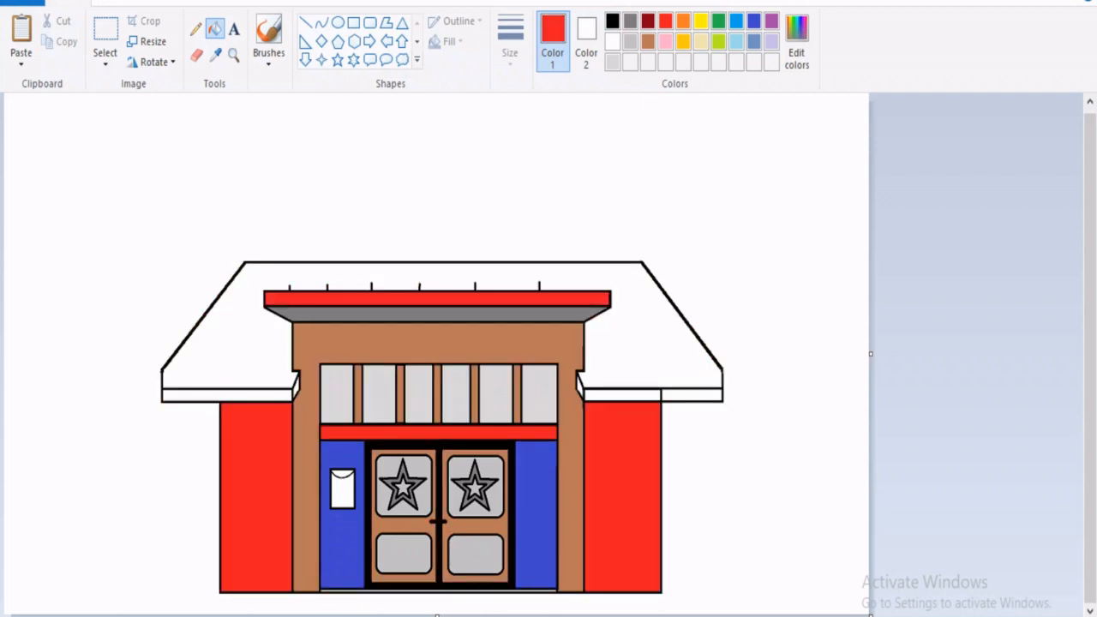
Fill the large main roof with dark grey and erase the stray line crossing the right eave strip
{"action": "left_click", "coordinate": [631, 21]}
{"action": "left_click", "coordinate": [635, 343]}
{"action": "left_click", "coordinate": [196, 55]}
{"action": "left_click_drag", "start_coordinate": [661, 398], "coordinate": [661, 397]}
Fill both eave strips along the lower edge of the main roof with black
{"action": "left_click", "coordinate": [215, 28]}
{"action": "left_click", "coordinate": [612, 20]}
{"action": "left_click", "coordinate": [227, 395]}
{"action": "left_click", "coordinate": [652, 395]}
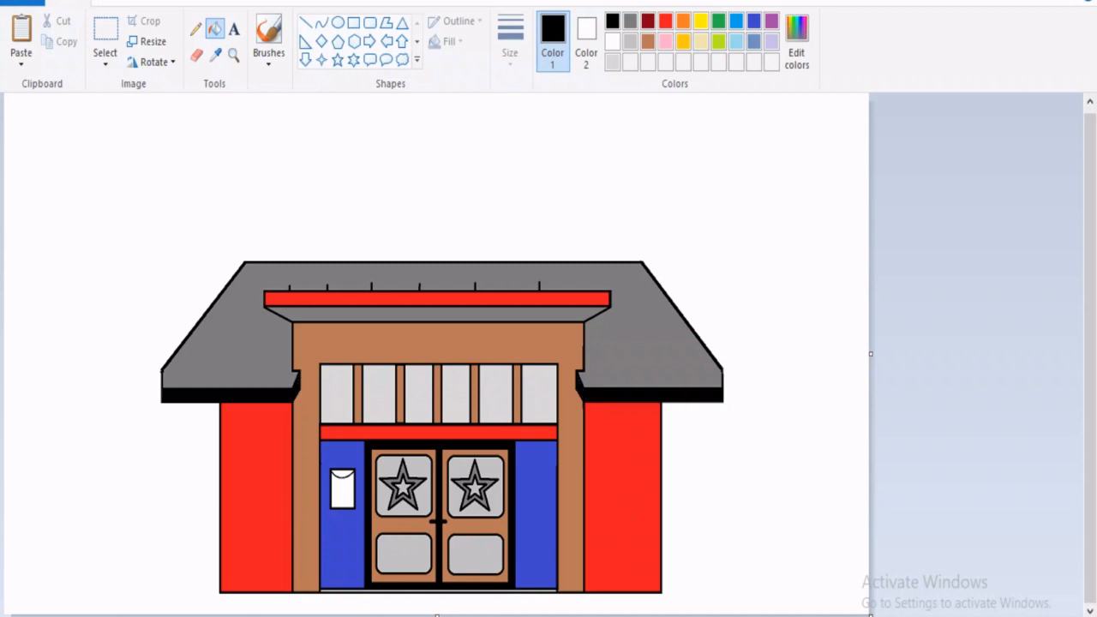
Fill the small box on the wall beside the doors with the custom light grey
{"action": "left_click", "coordinate": [612, 62]}
{"action": "left_click", "coordinate": [342, 489]}
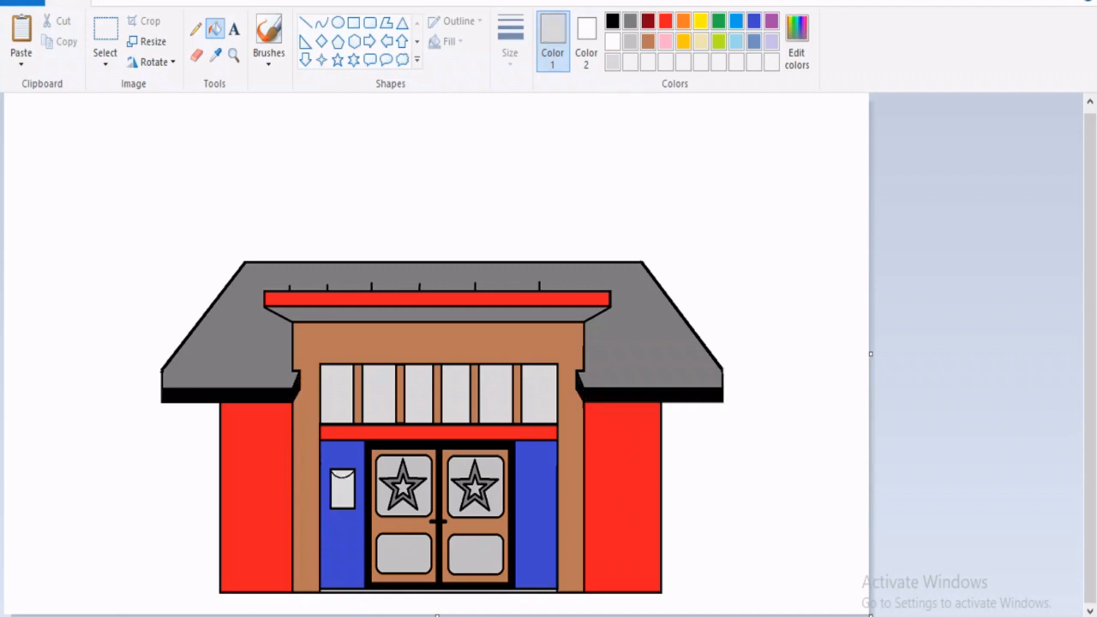
{"action": "left_click", "coordinate": [233, 28]}
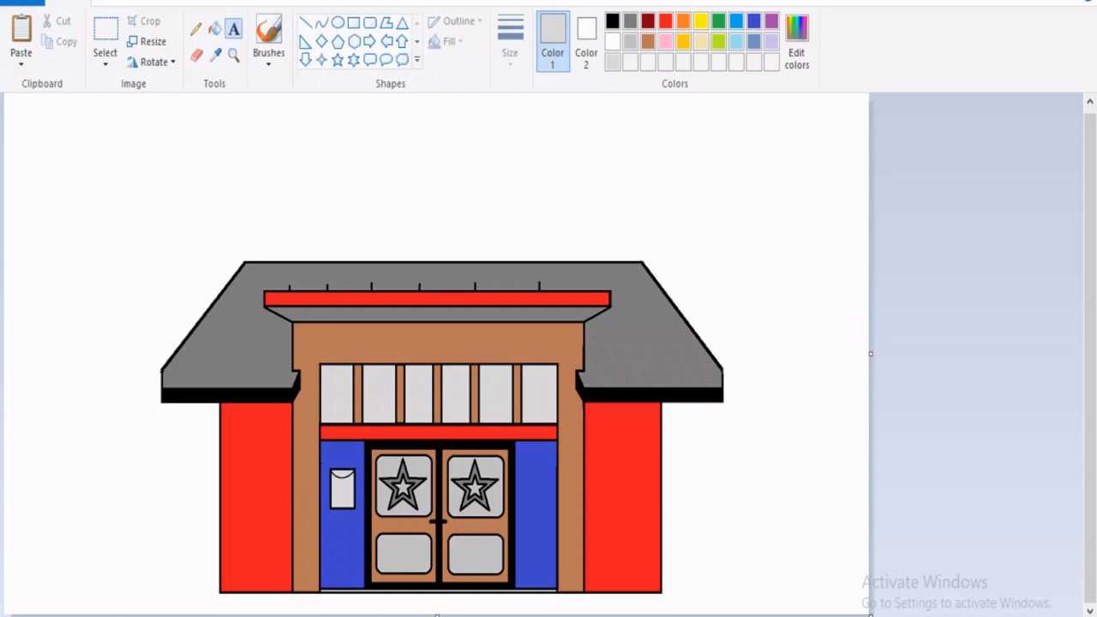
{"action": "mouse_move", "coordinate": [296, 616]}
{"action": "mouse_move", "coordinate": [296, 583]}
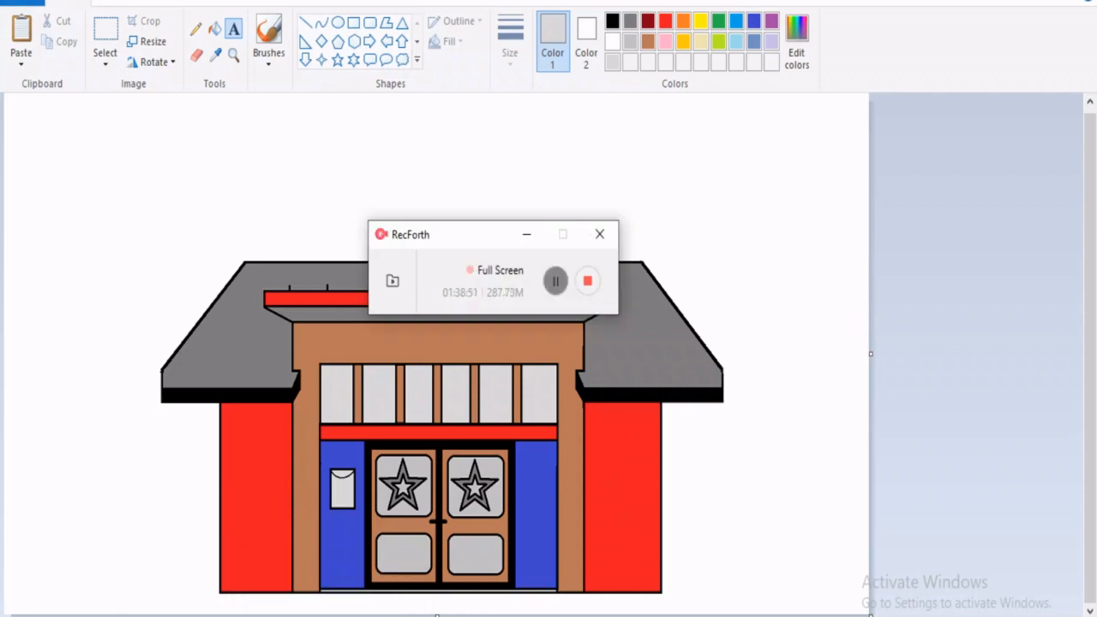
{"action": "left_click", "coordinate": [556, 282]}
{"action": "left_click", "coordinate": [402, 23]}
{"action": "mouse_move", "coordinate": [154, 388]}
{"action": "left_mouse_down"}
{"action": "mouse_move", "coordinate": [243, 485]}
{"action": "mouse_move", "coordinate": [296, 444]}
{"action": "mouse_move", "coordinate": [330, 436]}
{"action": "mouse_move", "coordinate": [9, 437]}
{"action": "left_mouse_up"}
{"action": "left_click", "coordinate": [105, 34]}
{"action": "left_click_drag", "start_coordinate": [51, 348], "coordinate": [176, 482]}
{"action": "right_click", "coordinate": [158, 476]}
{"action": "left_click", "coordinate": [196, 416]}
{"action": "left_click_drag", "start_coordinate": [53, 470], "coordinate": [85, 463]}
{"action": "left_click_drag", "start_coordinate": [45, 421], "coordinate": [75, 296]}
{"action": "left_click", "coordinate": [612, 21]}
{"action": "key", "text": "Delete"}
Draw a black triangle, delete its right half and place the remaining half against the left wall beneath the eave as a small roof
{"action": "left_click", "coordinate": [402, 22]}
{"action": "left_click_drag", "start_coordinate": [50, 221], "coordinate": [194, 256]}
{"action": "left_click", "coordinate": [104, 34]}
{"action": "left_click_drag", "start_coordinate": [99, 201], "coordinate": [206, 269]}
{"action": "key", "text": "Delete"}
{"action": "left_click_drag", "start_coordinate": [39, 154], "coordinate": [122, 326]}
{"action": "left_click_drag", "start_coordinate": [78, 246], "coordinate": [198, 420]}
{"action": "left_click", "coordinate": [128, 463]}
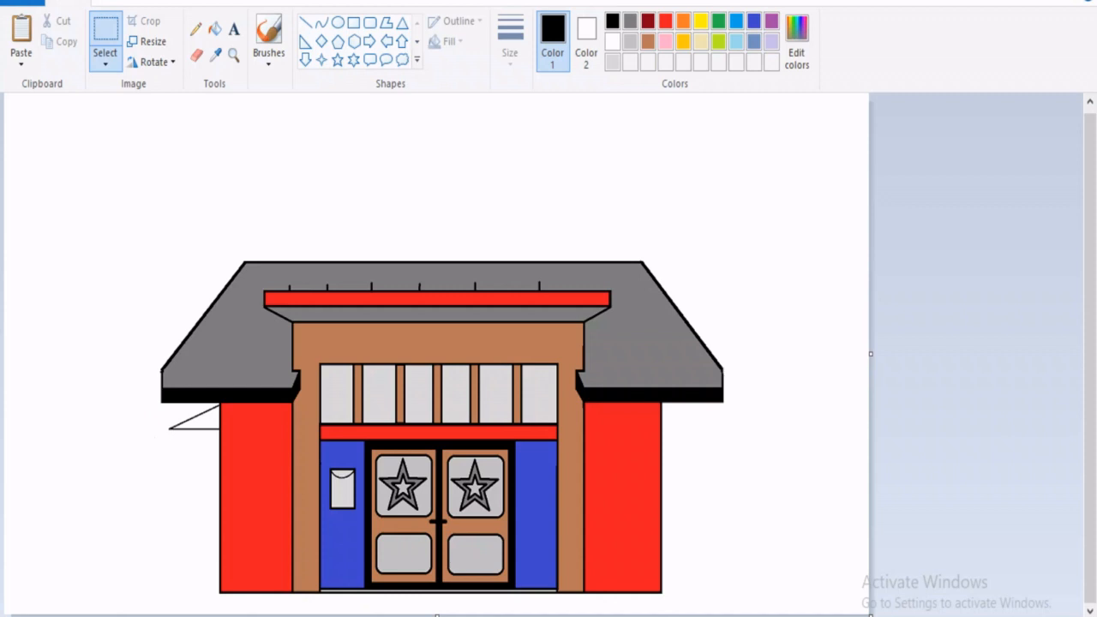
Draw a tall narrow rectangle beneath the small left roof, reaching down to the house's base
{"action": "left_click_drag", "start_coordinate": [188, 464], "coordinate": [204, 506]}
{"action": "left_click", "coordinate": [369, 23]}
{"action": "key", "text": "ctrl+z"}
{"action": "left_click", "coordinate": [234, 55]}
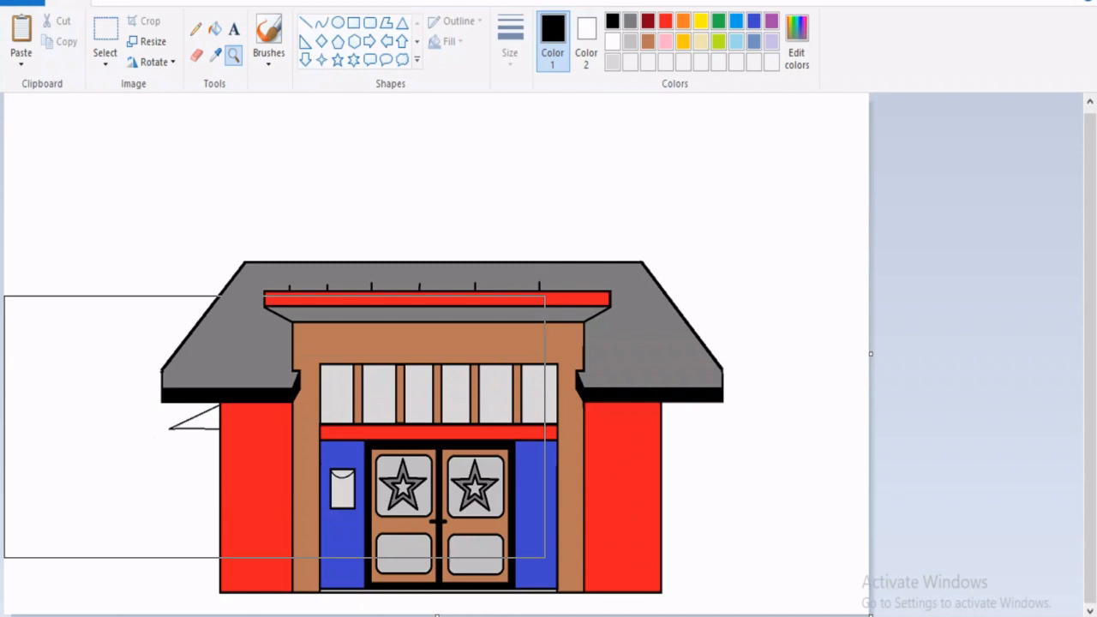
{"action": "left_click", "coordinate": [197, 427]}
{"action": "right_click", "coordinate": [197, 427]}
{"action": "left_click", "coordinate": [354, 23]}
{"action": "left_click_drag", "start_coordinate": [183, 432], "coordinate": [219, 594]}
{"action": "left_click", "coordinate": [129, 515]}
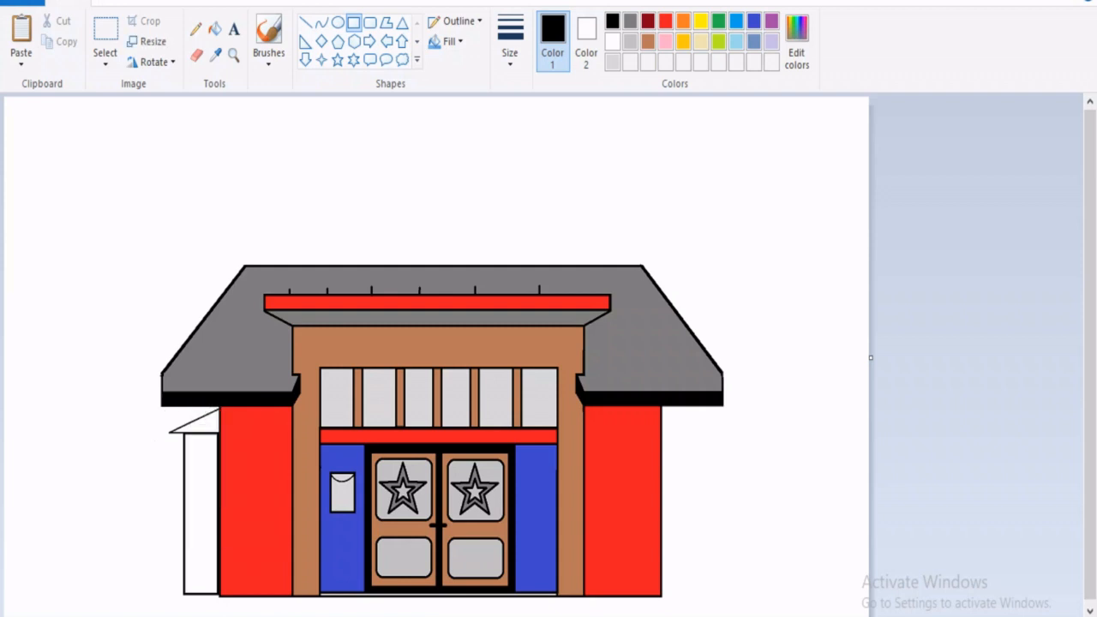
Place a horizontally flipped copy of the left annex against the right outer wall and draw a vertical line along its inner edge
{"action": "left_click", "coordinate": [106, 34]}
{"action": "left_click_drag", "start_coordinate": [166, 616], "coordinate": [171, 600]}
{"action": "left_click_drag", "start_coordinate": [128, 407], "coordinate": [208, 434]}
{"action": "key", "text": "Escape"}
{"action": "left_click_drag", "start_coordinate": [146, 457], "coordinate": [162, 608]}
{"action": "left_click", "coordinate": [60, 41]}
{"action": "left_click", "coordinate": [22, 32]}
{"action": "left_click_drag", "start_coordinate": [34, 198], "coordinate": [675, 511]}
{"action": "left_click", "coordinate": [153, 62]}
{"action": "left_click", "coordinate": [181, 166]}
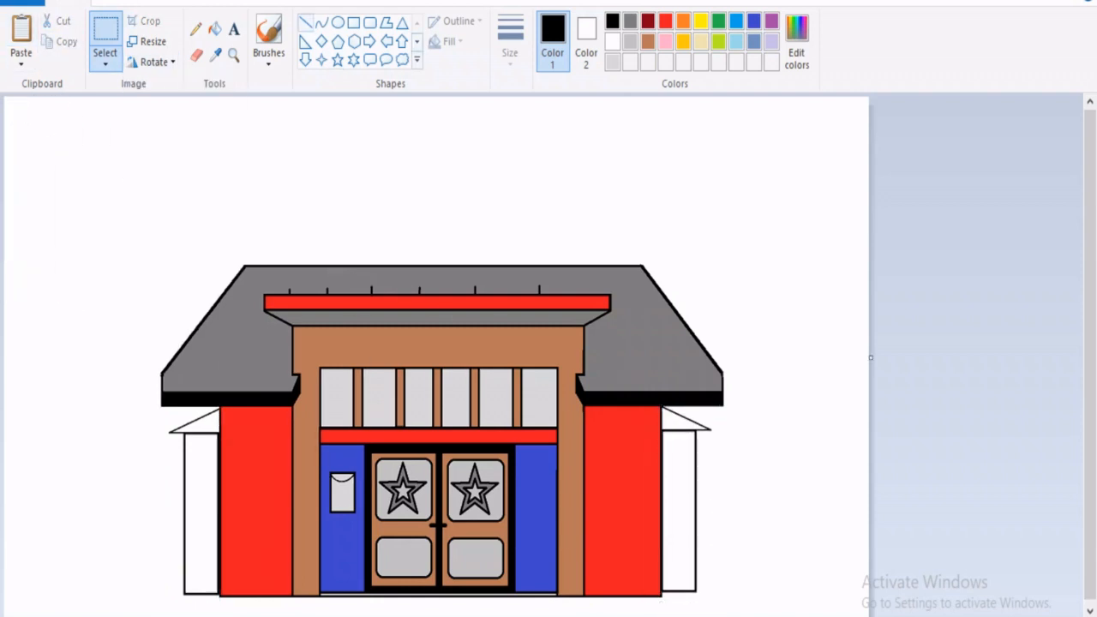
{"action": "left_click", "coordinate": [305, 22]}
{"action": "left_click_drag", "start_coordinate": [664, 431], "coordinate": [662, 593]}
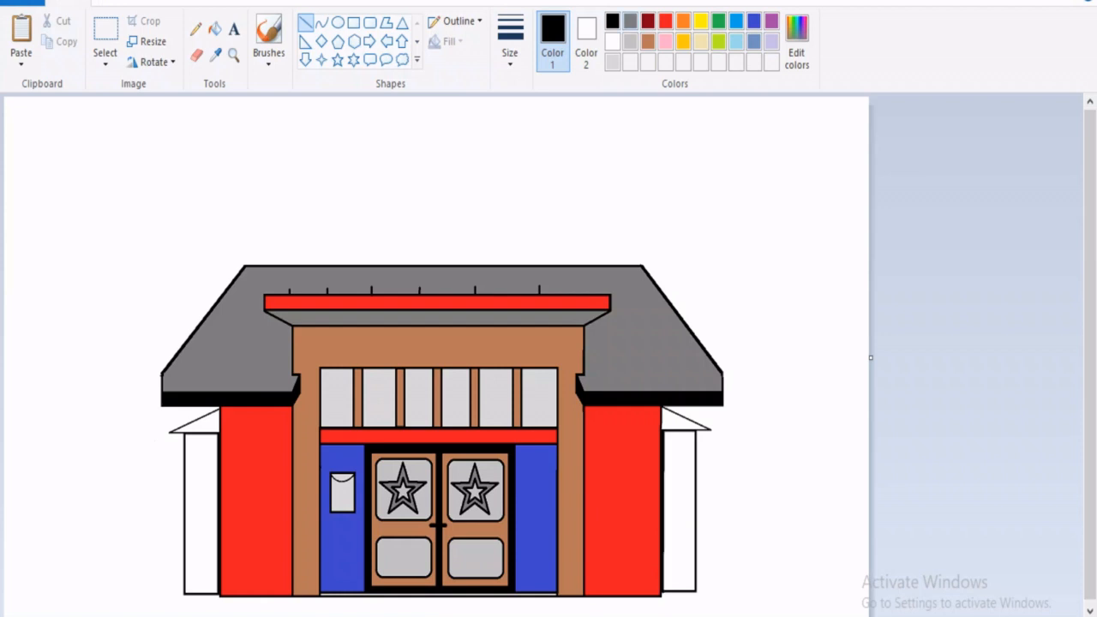
Fill the small roofs of both side annexes with dark grey
{"action": "left_click", "coordinate": [630, 20]}
{"action": "left_click", "coordinate": [214, 28]}
{"action": "left_click", "coordinate": [677, 420]}
{"action": "left_click", "coordinate": [206, 425]}
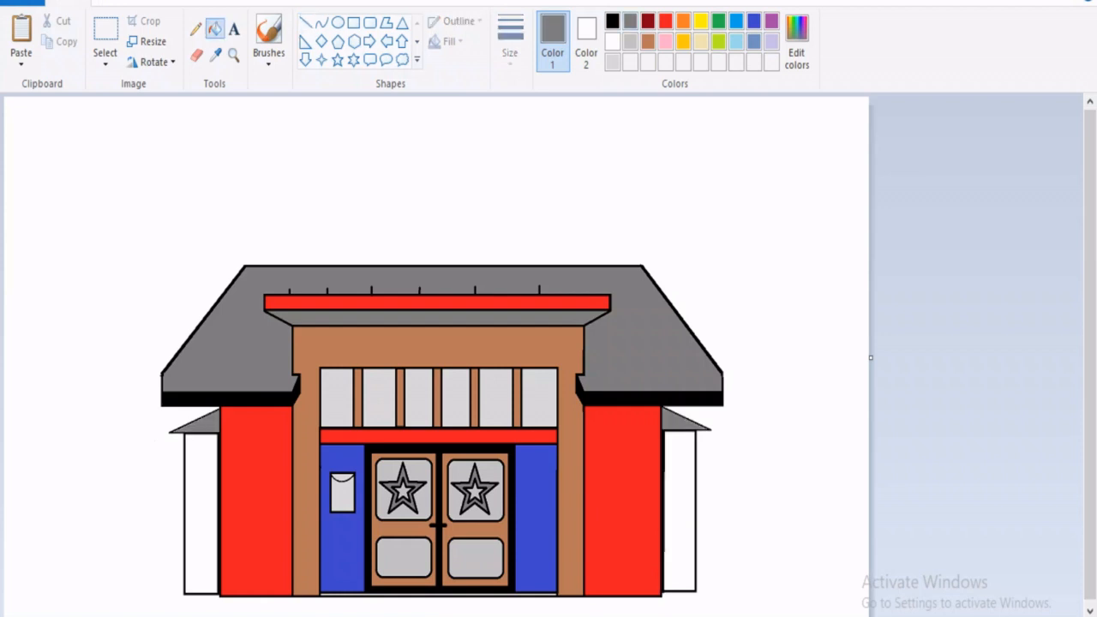
Fill the narrow walls of both side annexes and the background around the house with blue
{"action": "left_click", "coordinate": [754, 22]}
{"action": "left_click", "coordinate": [680, 506]}
{"action": "left_click", "coordinate": [201, 510]}
{"action": "left_click", "coordinate": [129, 489]}
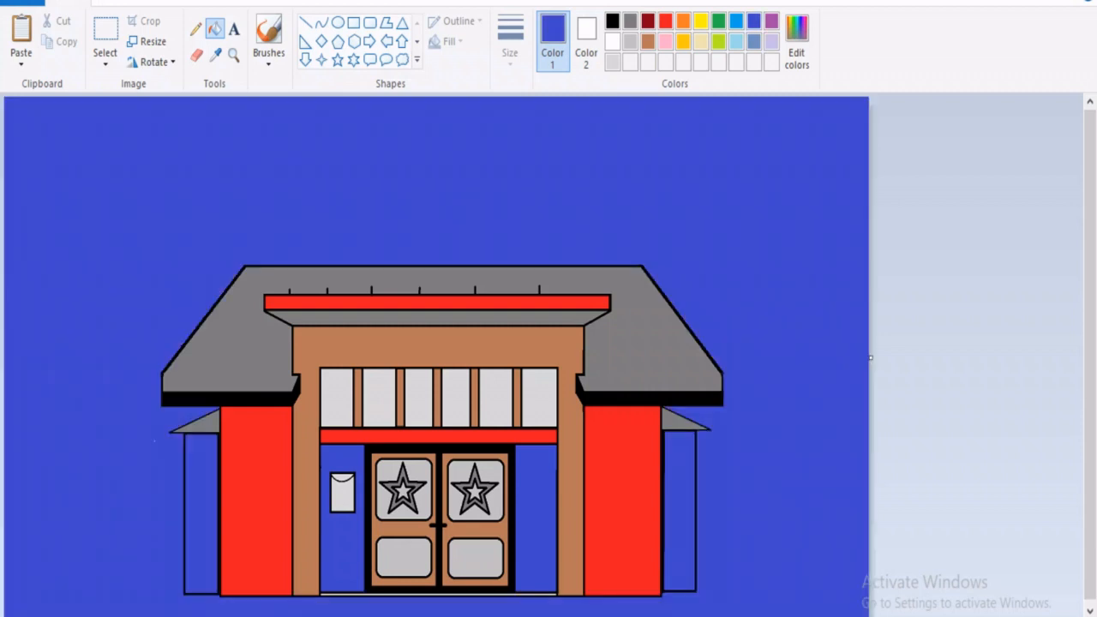